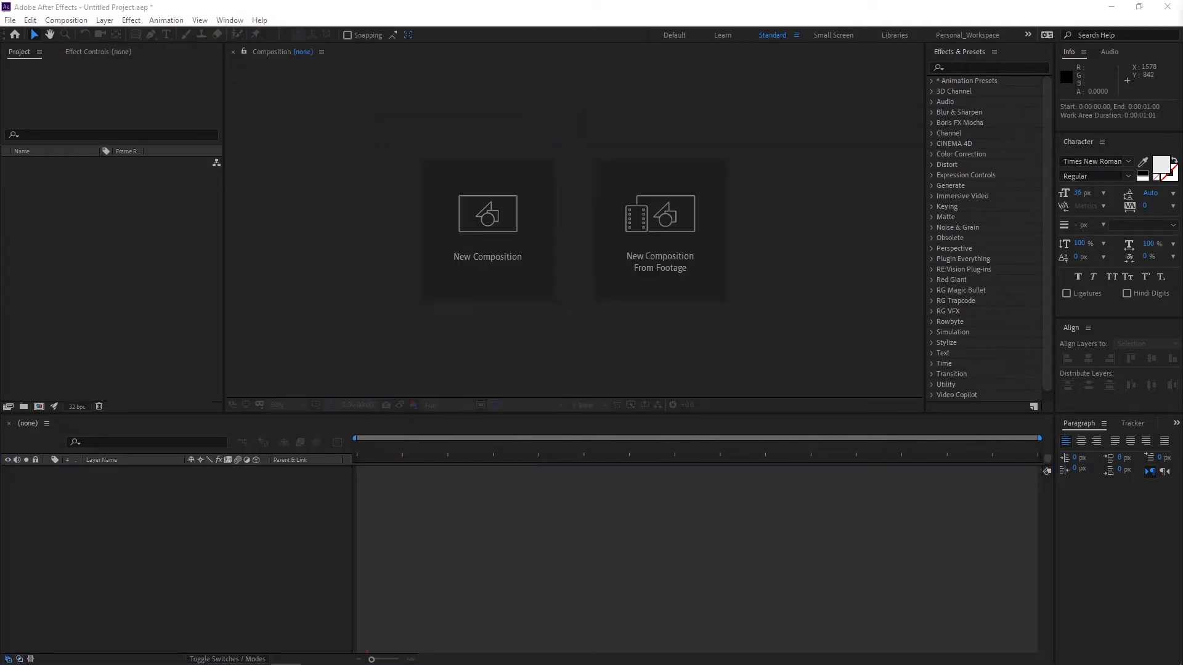
Import Footage.mp4 from the Captures folder and create a new composition from the clip
click(513, 328)
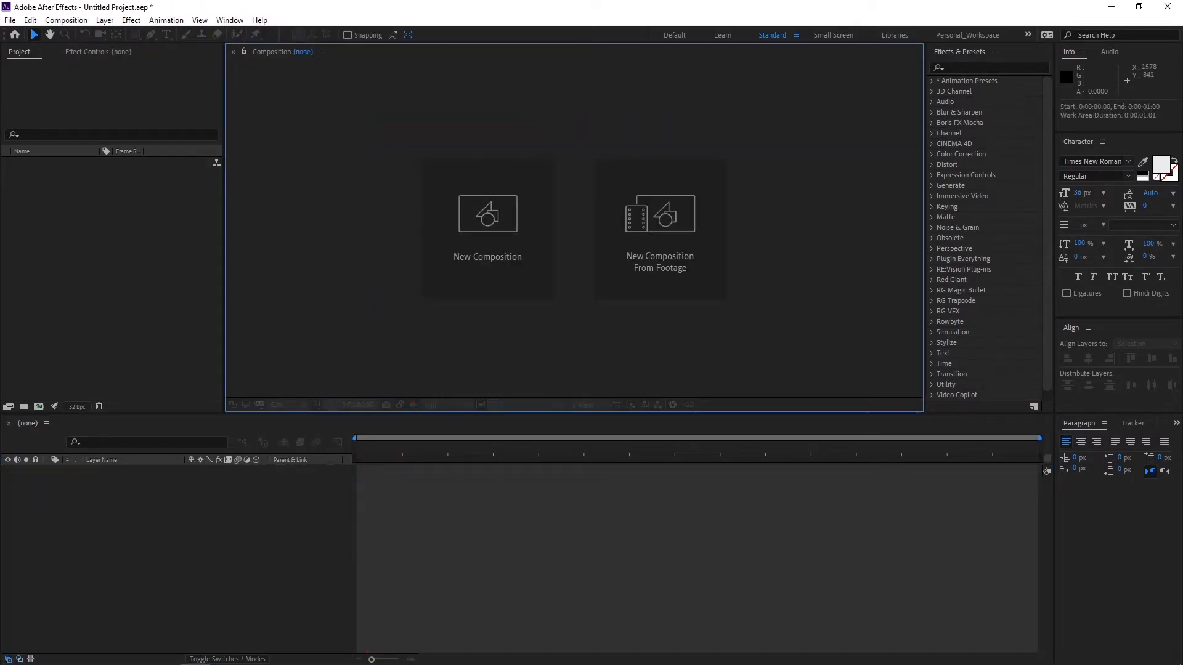
mouse_move(135, 652)
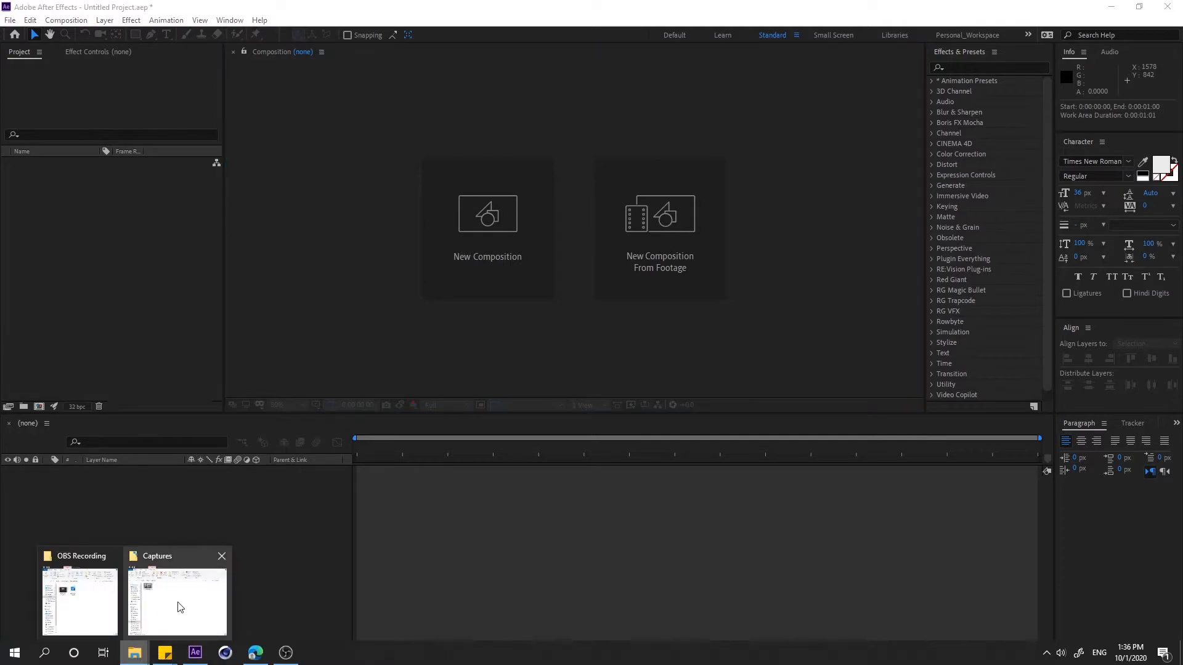
click(178, 606)
drag(376, 237, 167, 254)
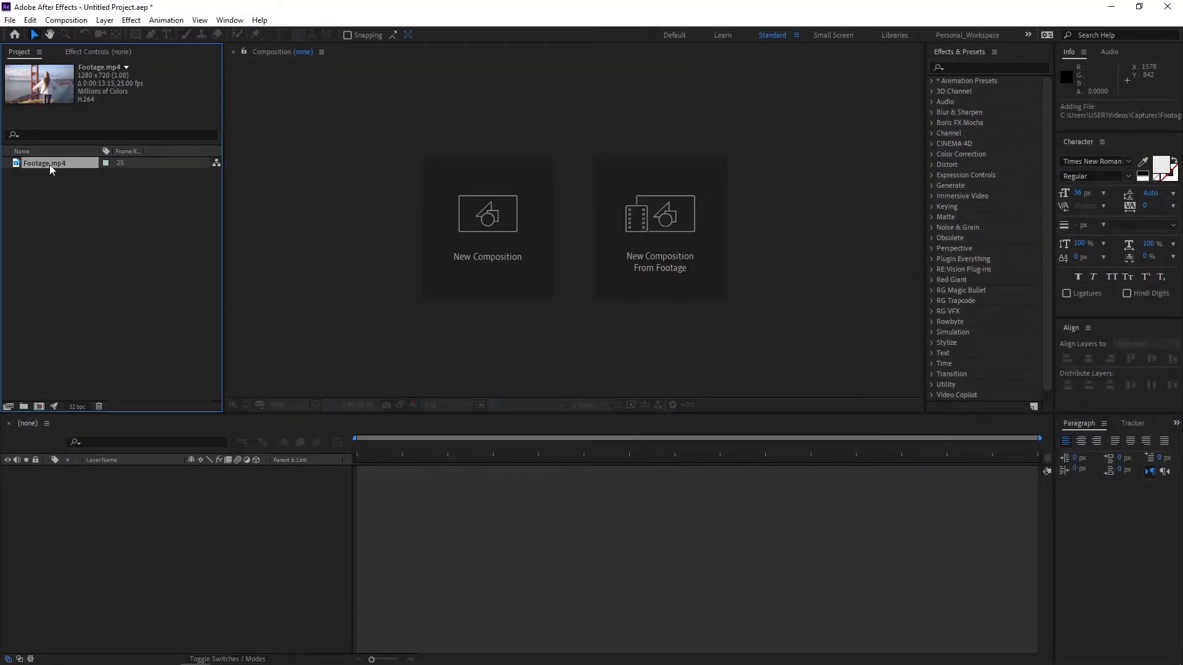
drag(48, 162, 39, 404)
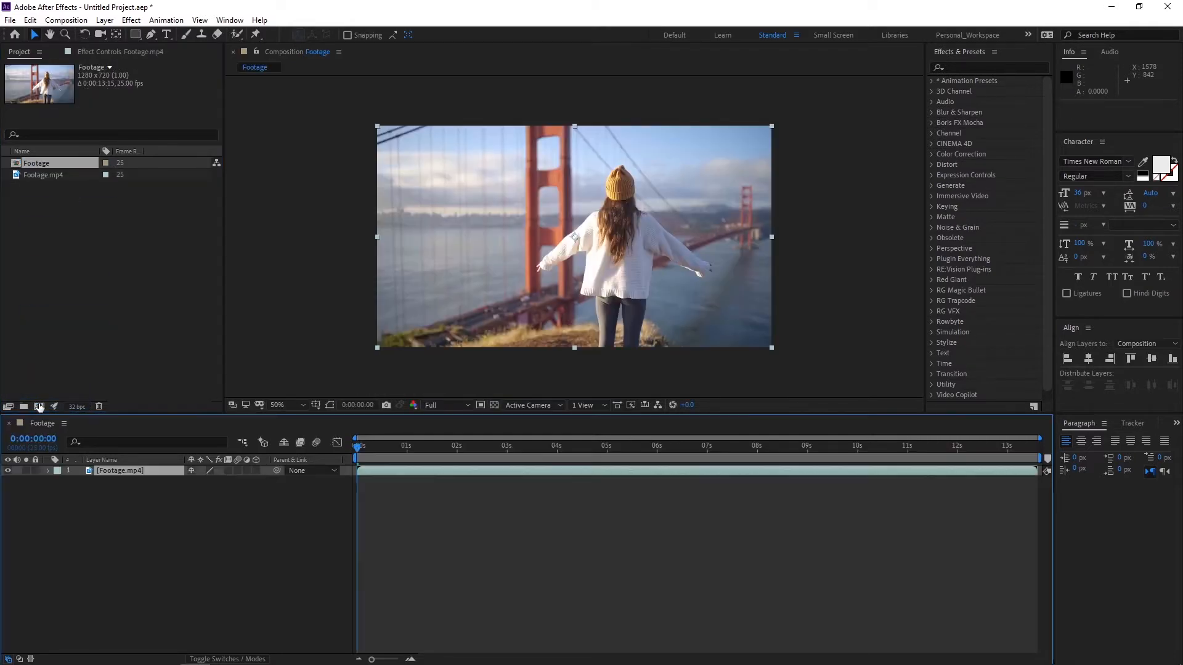
End the composition's work area at 0:00:01:00 and return the playhead to the first frame
drag(389, 448, 343, 451)
mouse_move(397, 455)
mouse_down()
mouse_move(362, 452)
mouse_move(408, 454)
mouse_up()
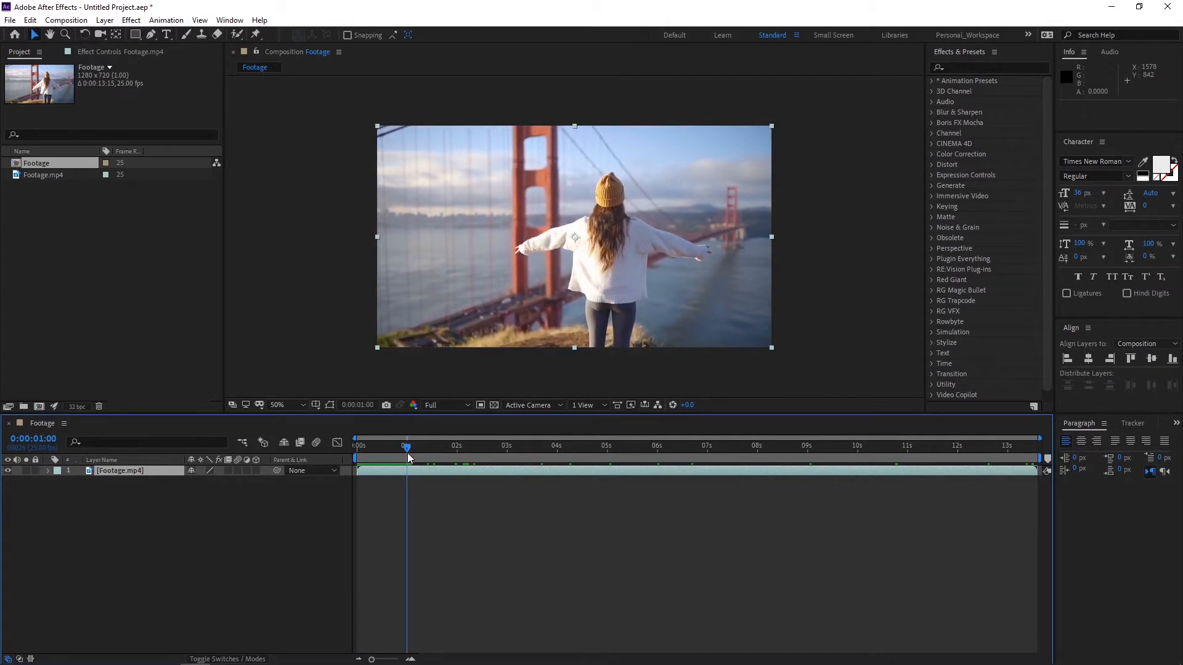
key(n)
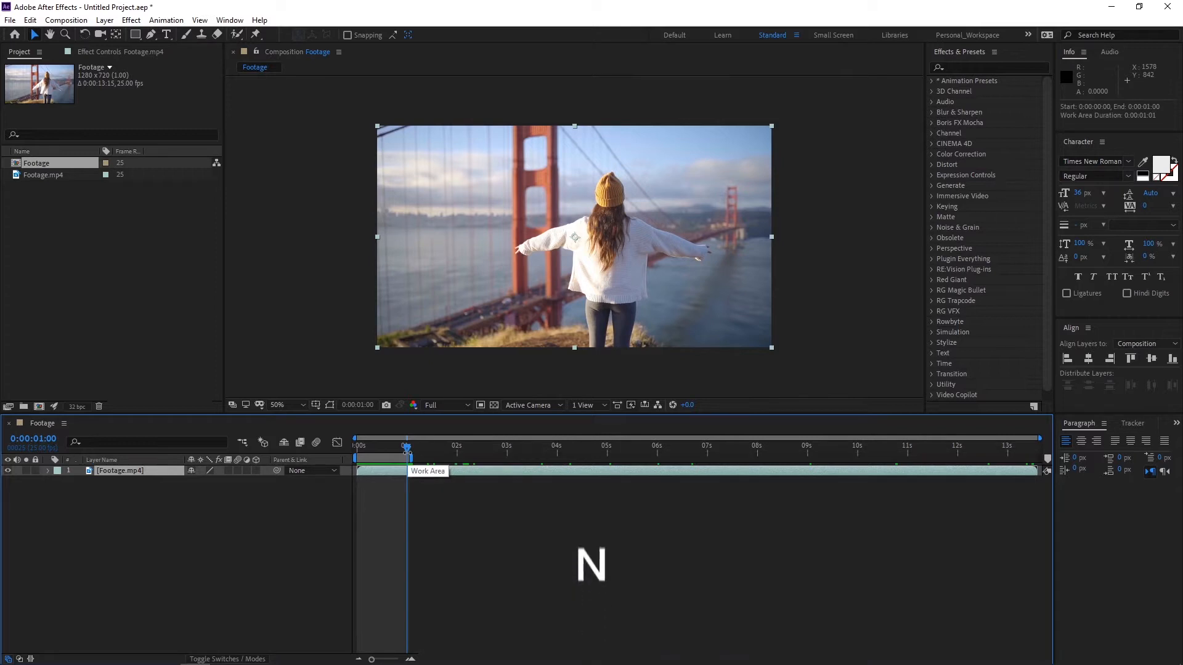
drag(401, 448, 345, 458)
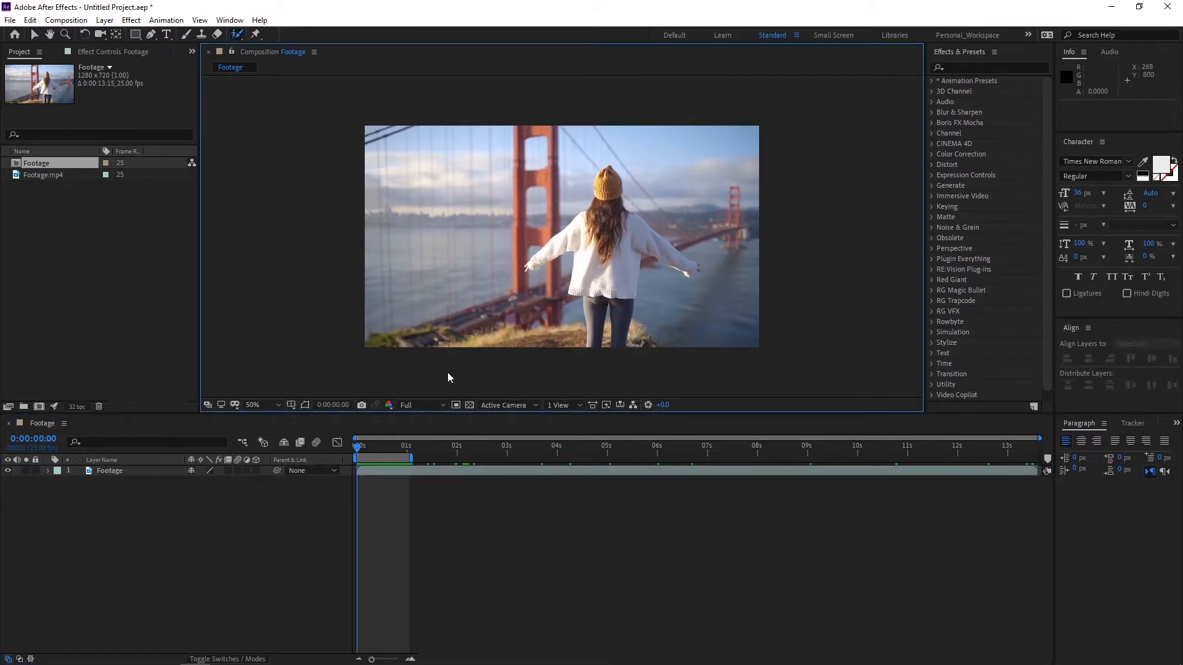
Add a text layer reading BEHIND over the footage
click(175, 502)
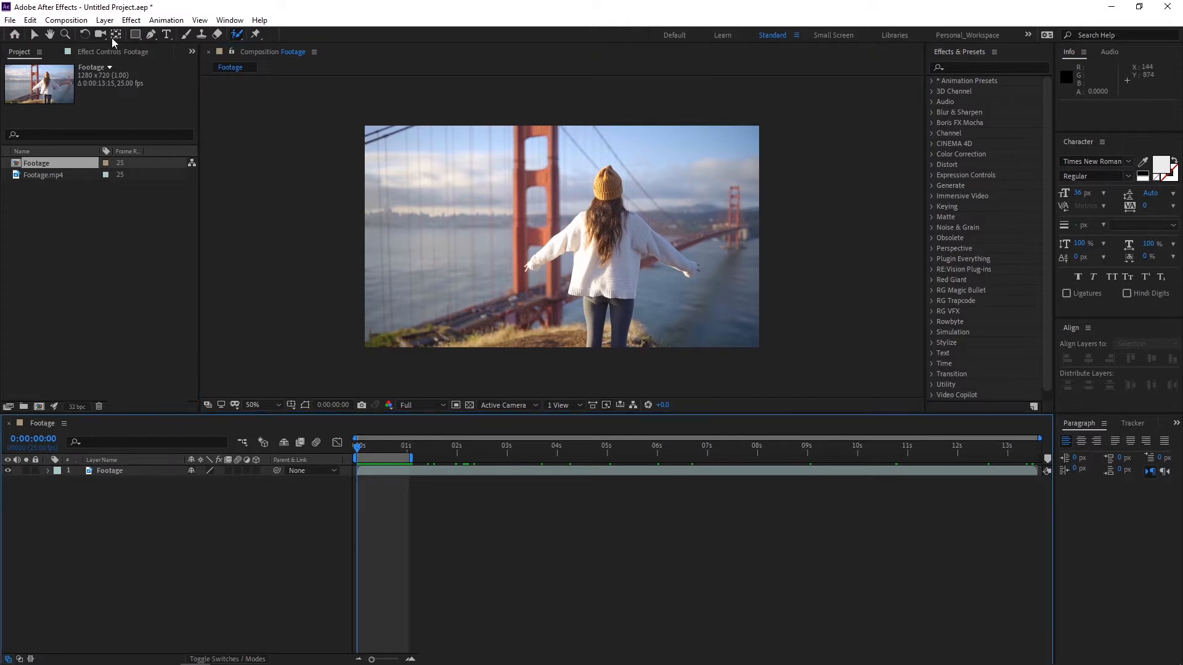
click(167, 35)
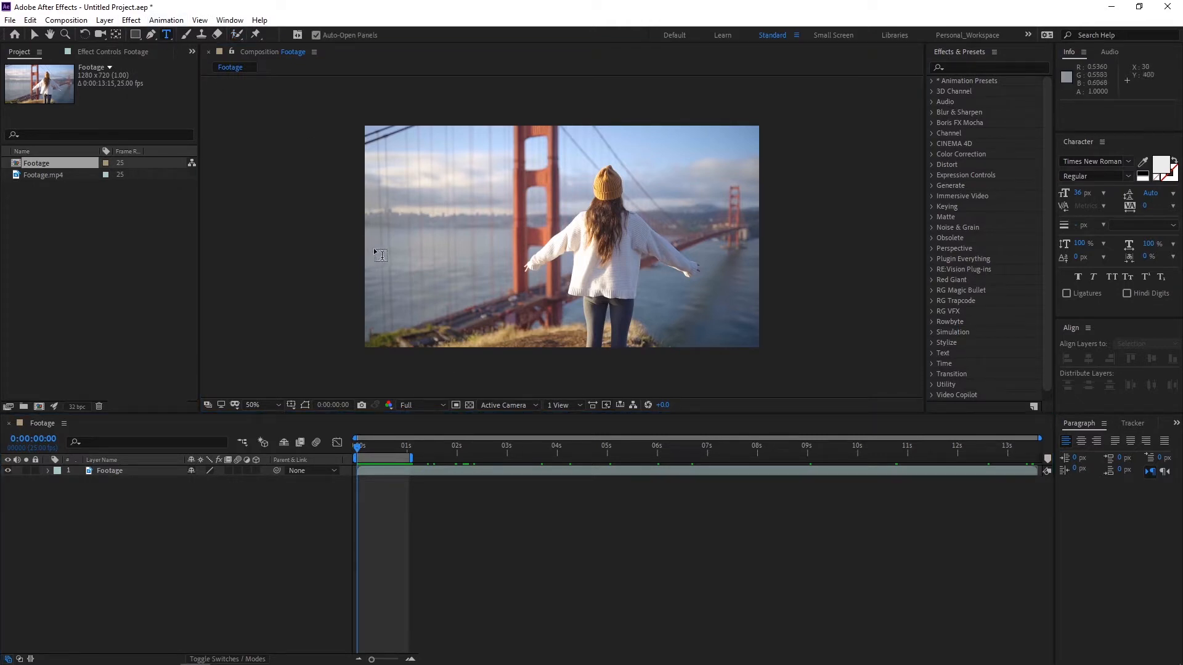
click(522, 252)
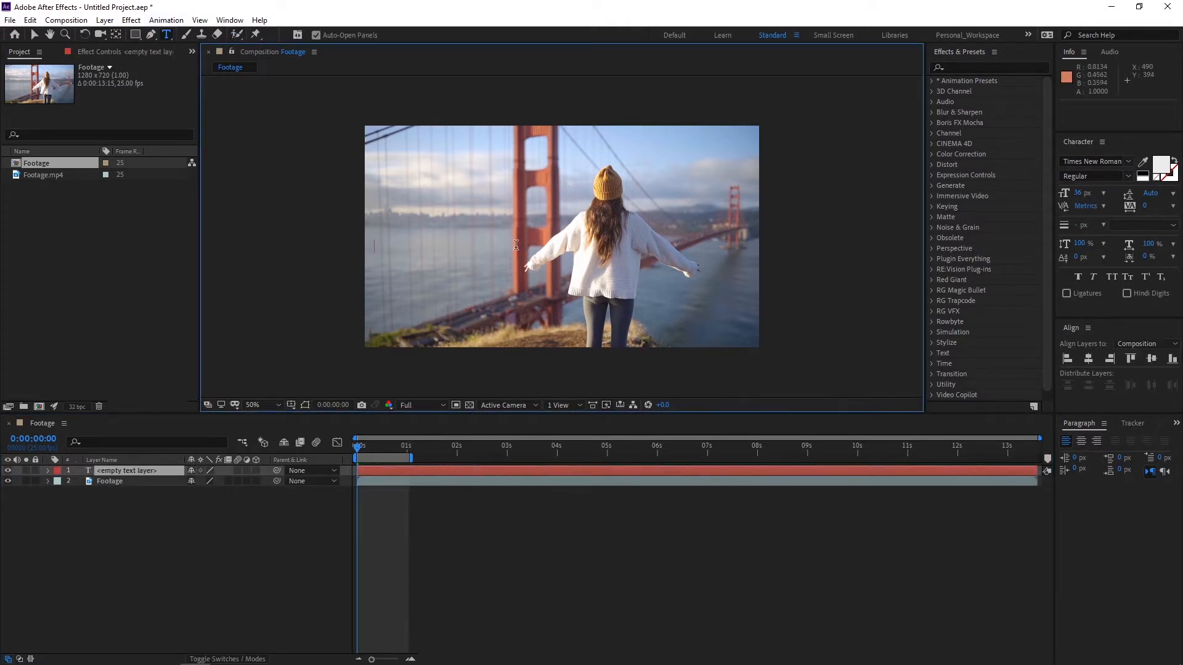
text(BEHIND)
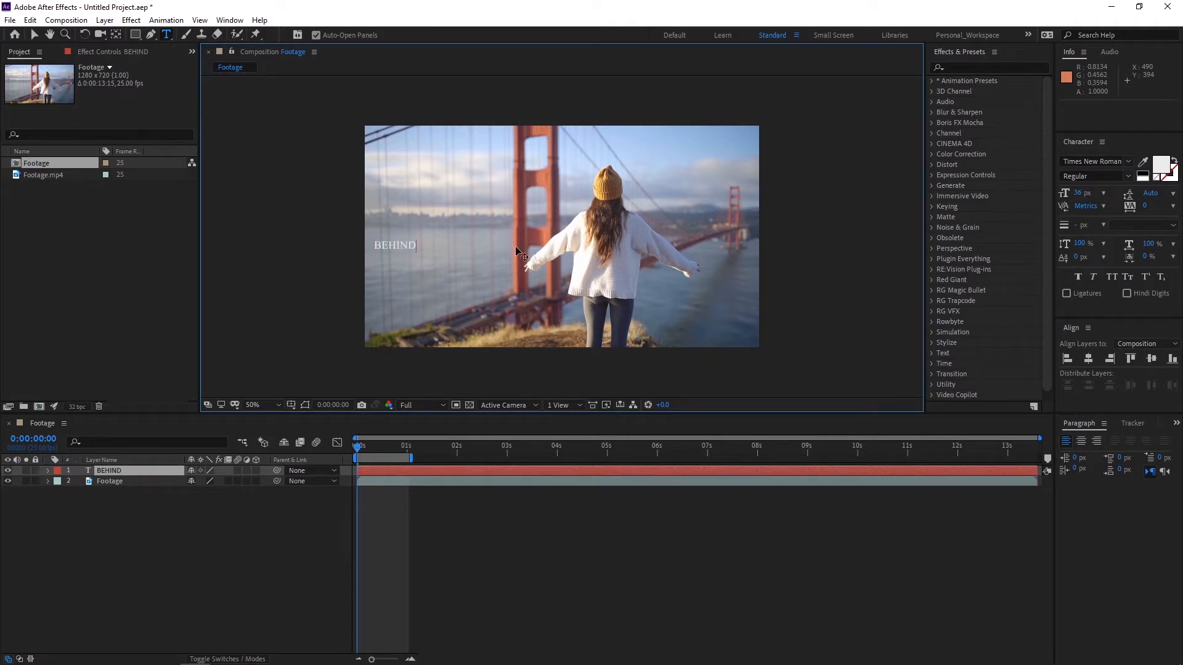
Set the font of the whole BEHIND text to Poppins Medium
key(ctrl+a)
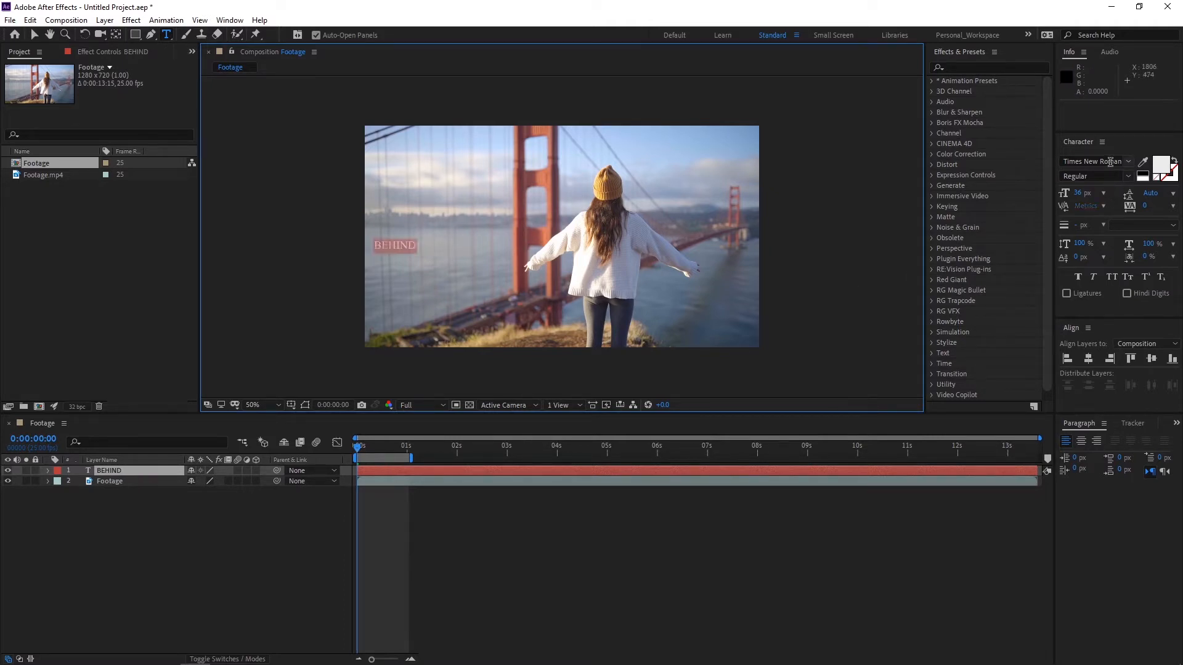
click(1097, 161)
text(poppin)
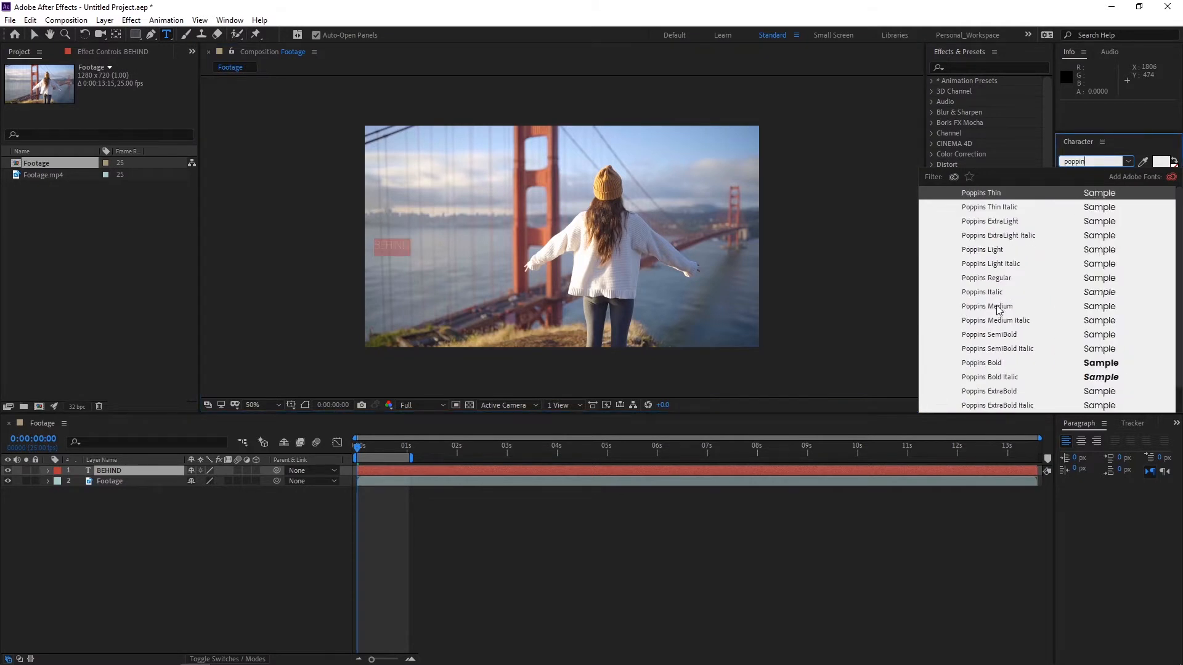
click(998, 307)
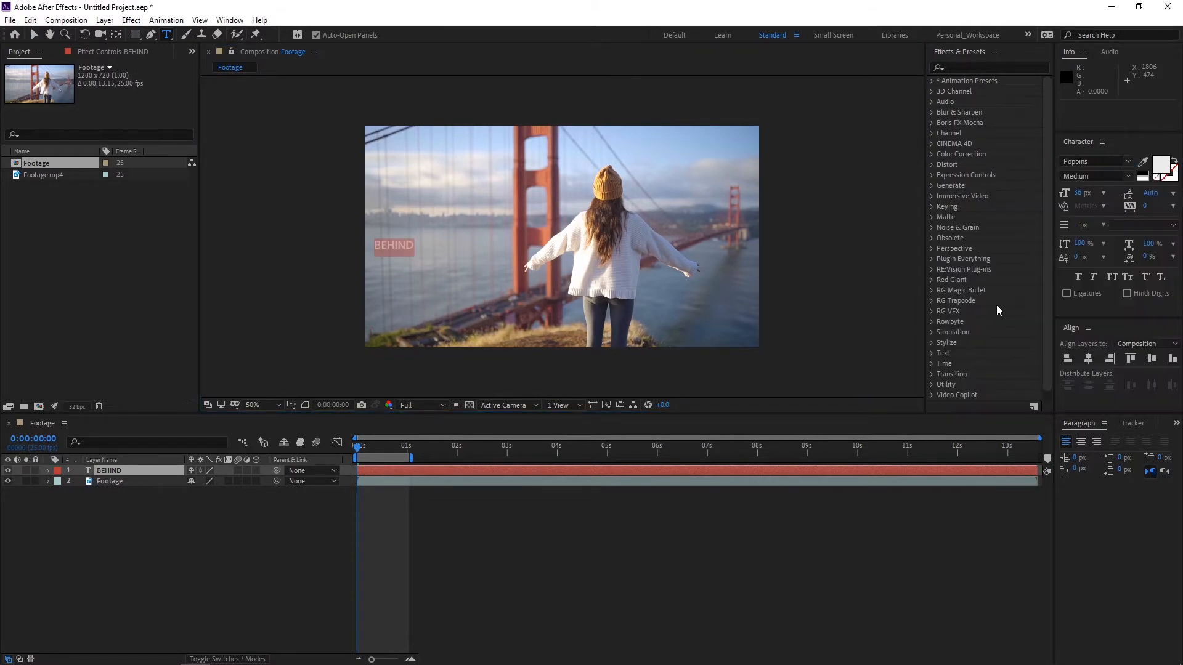
Set the BEHIND text's font size to 150 px and its tracking to 500
click(34, 35)
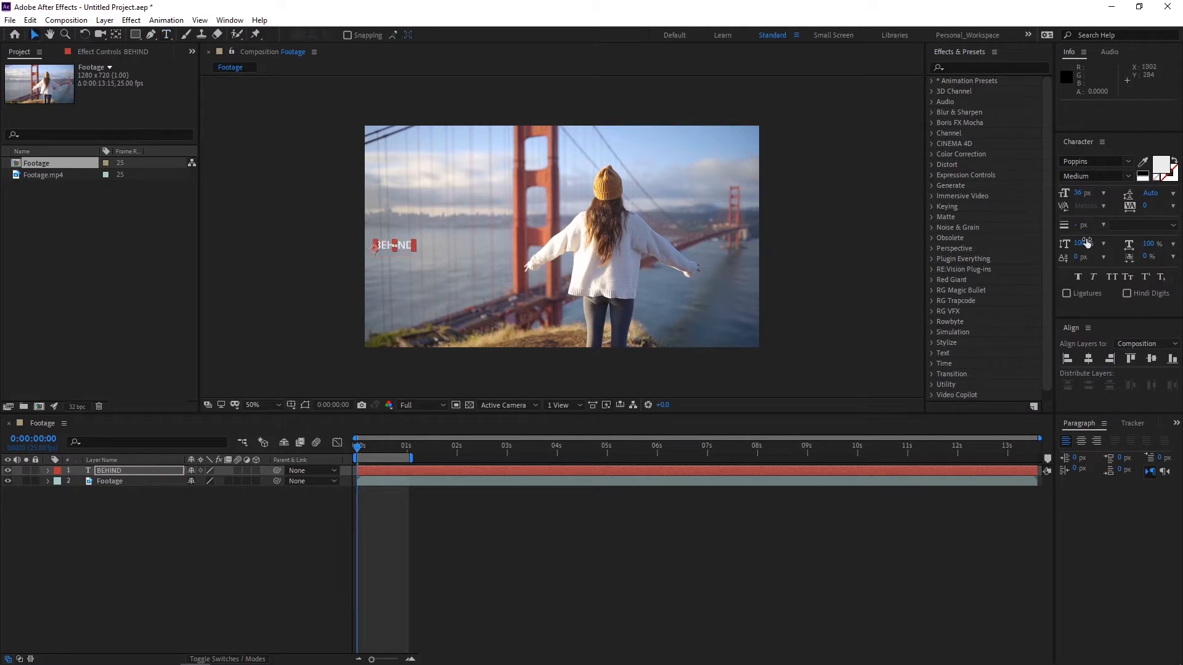
click(1082, 193)
text(150)
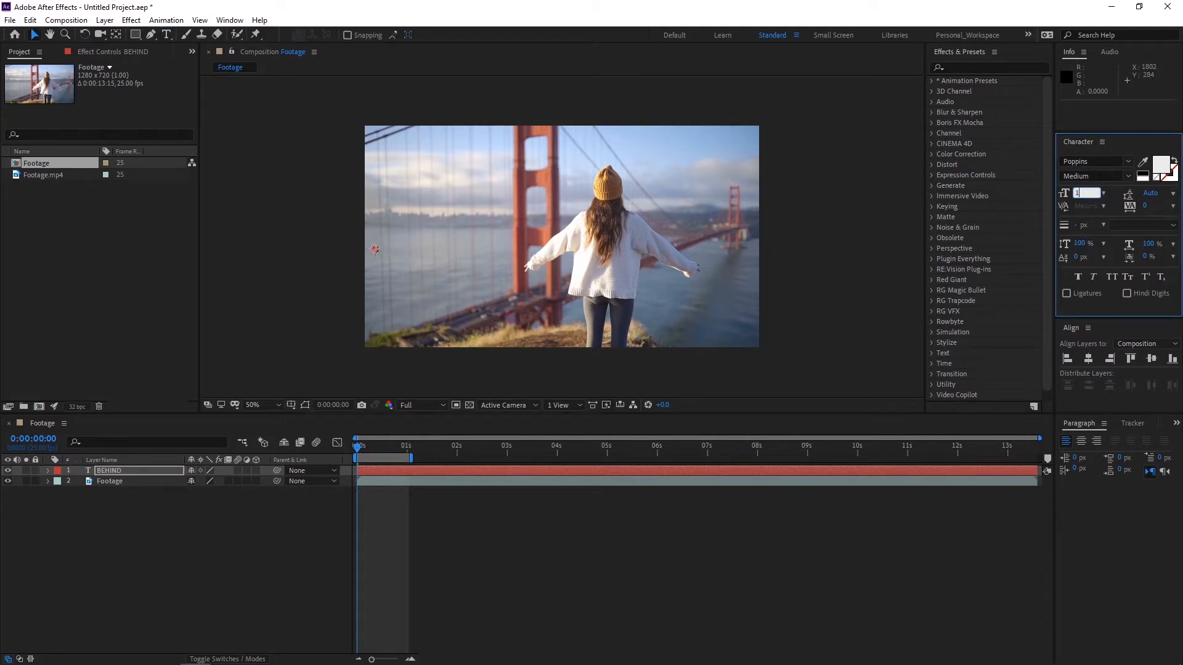
key(Return)
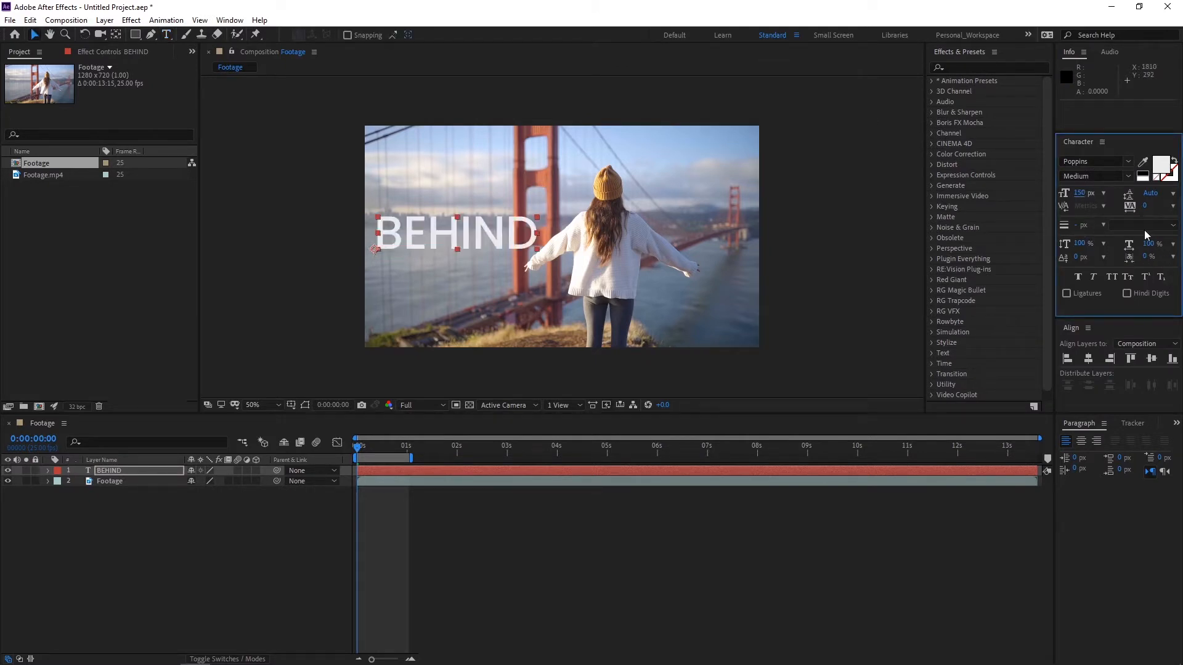
drag(1144, 209, 1181, 209)
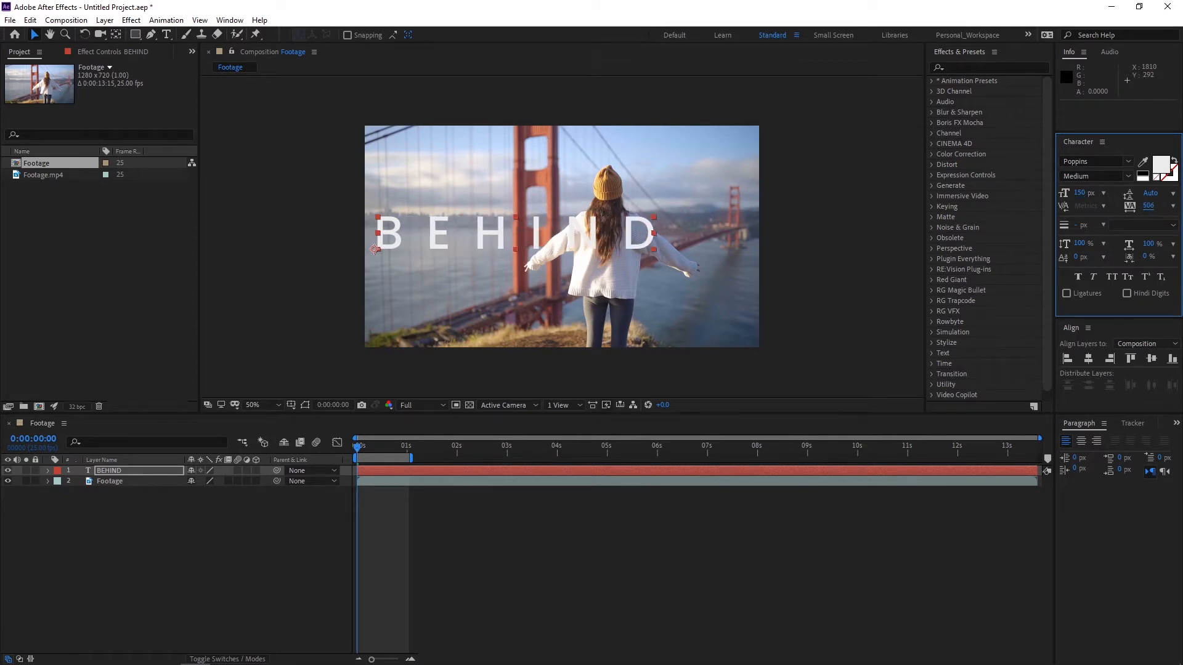
click(1146, 207)
text(500)
key(Return)
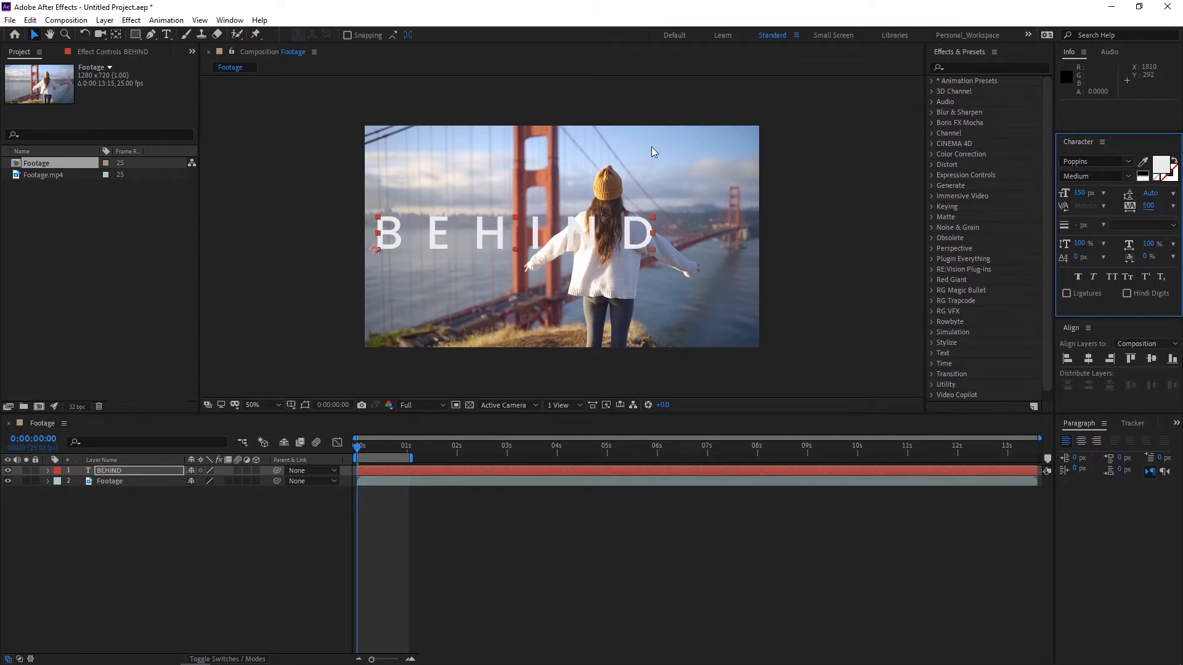
Centre the BEHIND text horizontally and vertically in the composition
click(1088, 359)
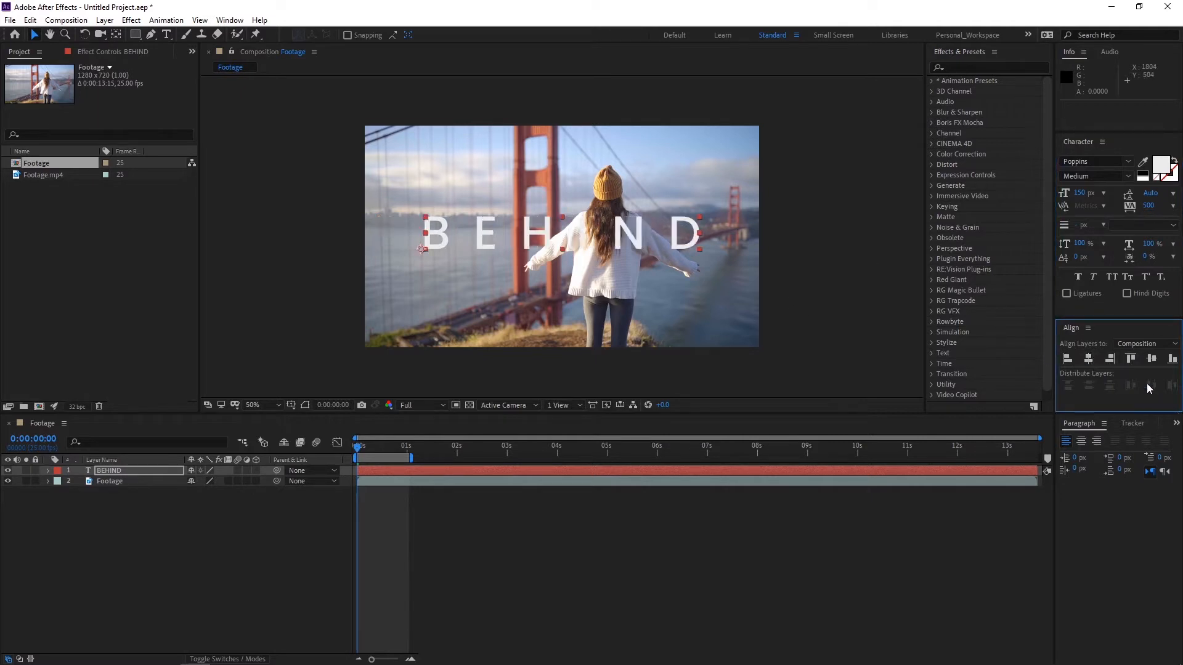
click(1148, 362)
click(868, 262)
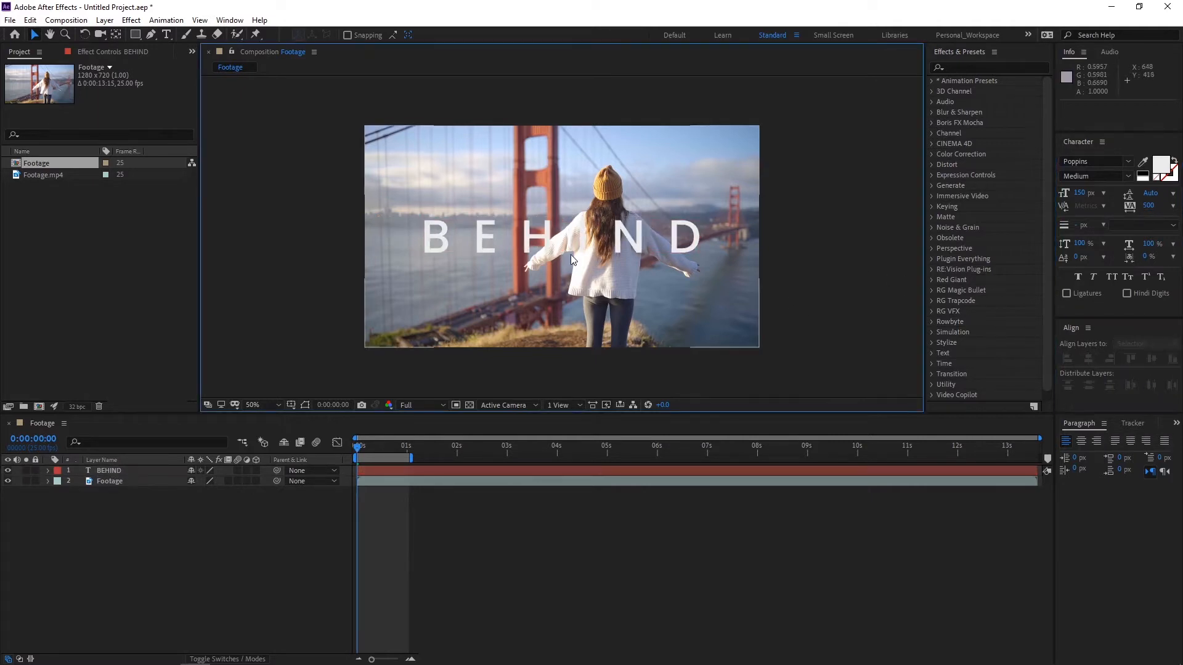
click(184, 520)
Duplicate the Footage layer in the timeline
click(111, 484)
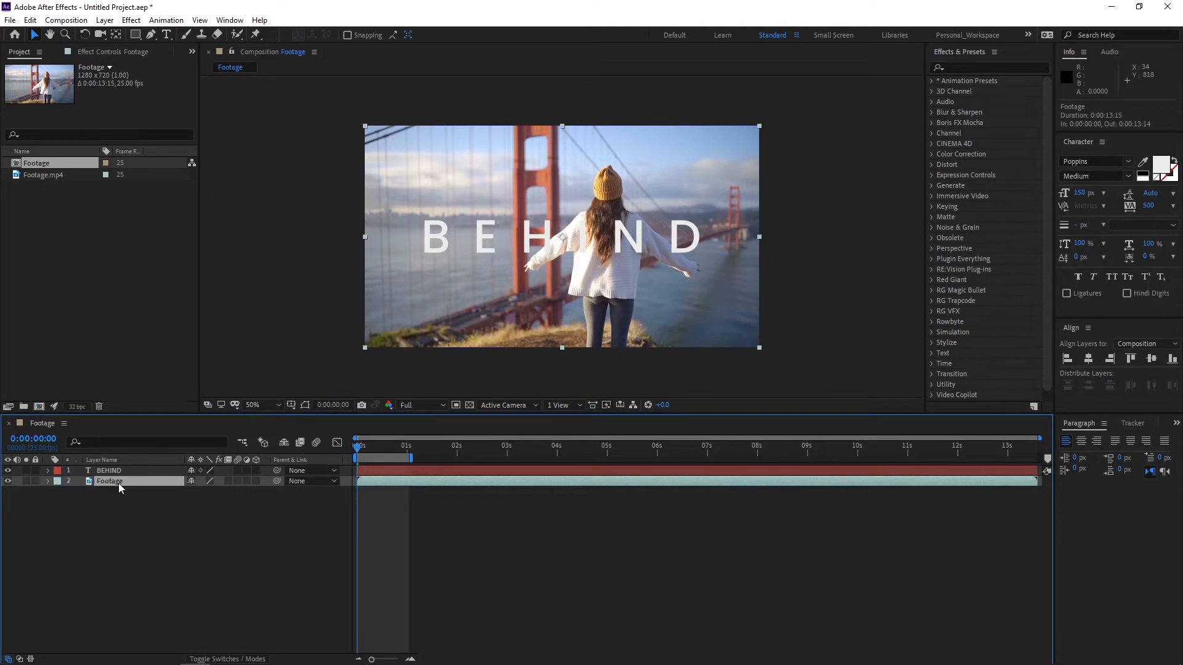
click(116, 504)
click(120, 482)
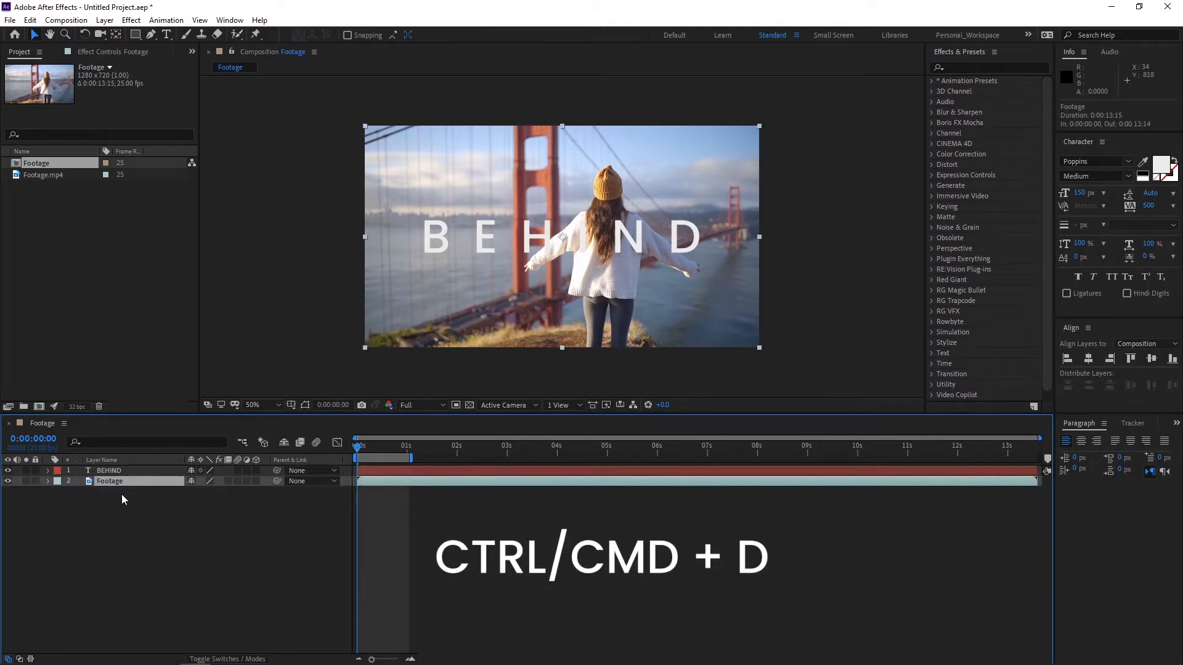
key(ctrl+d)
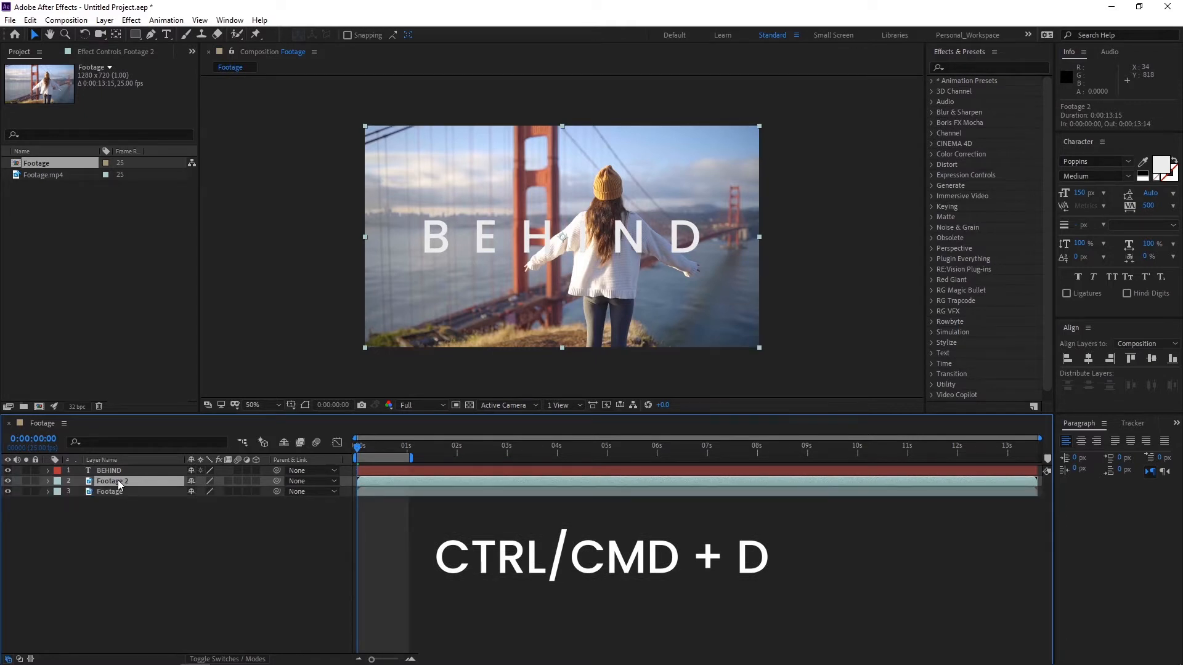
Move the duplicated footage layer above the BEHIND text layer and rename it Human
drag(120, 484, 119, 471)
key(Return)
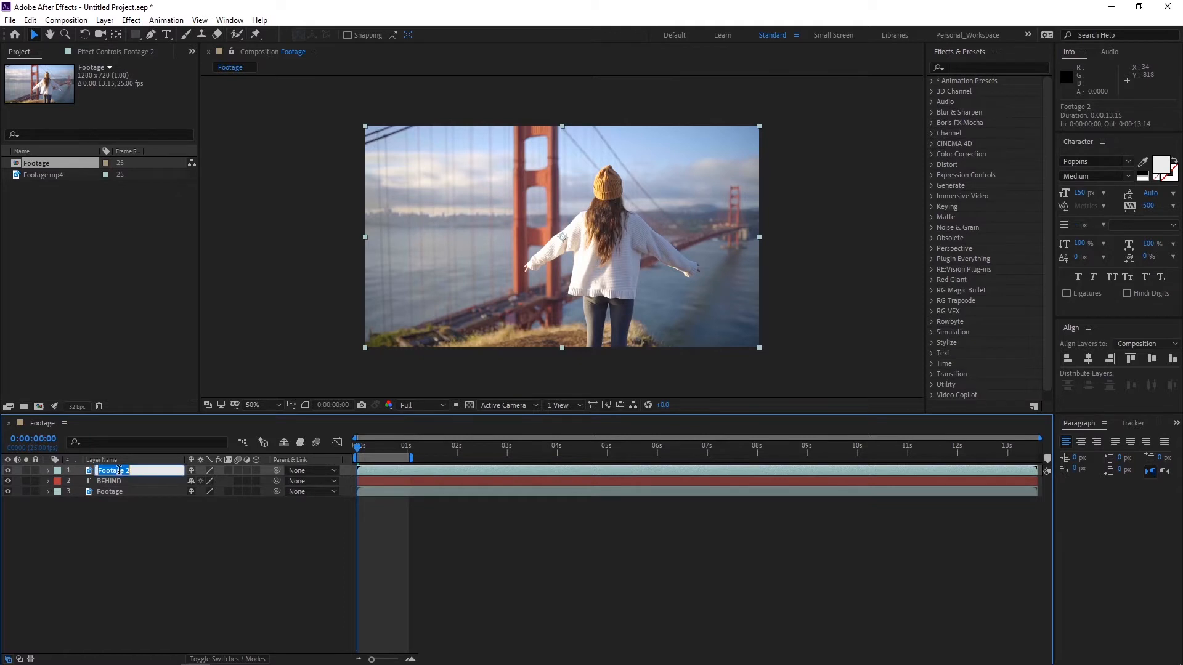
key(Return)
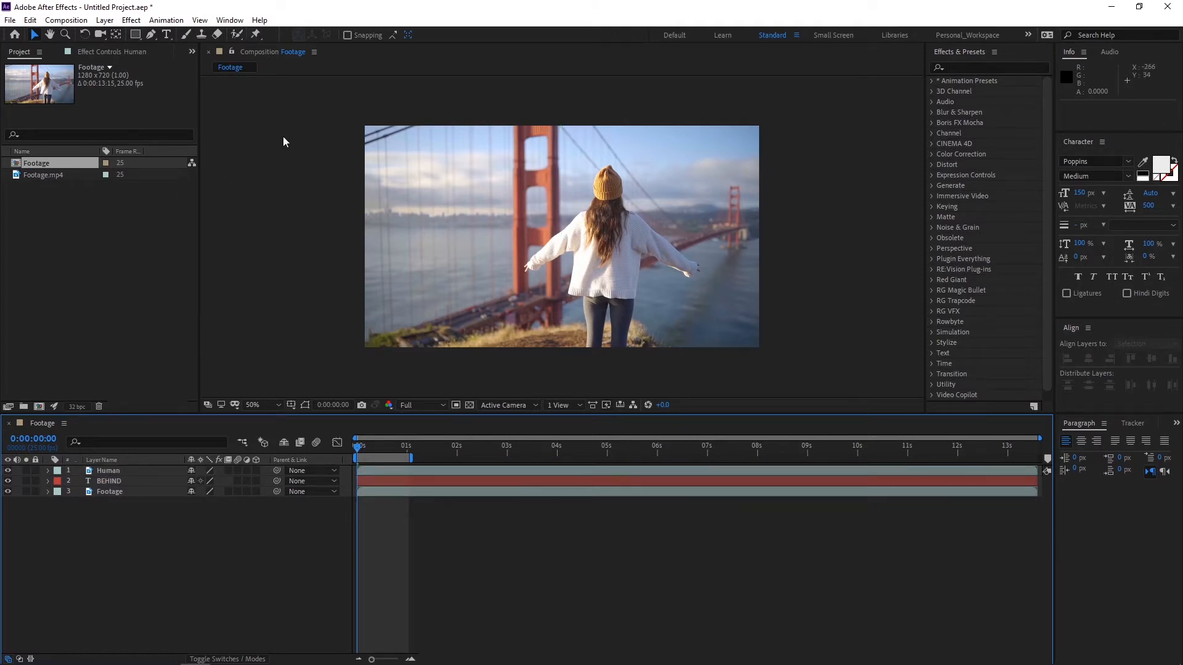
Open the Human layer in its own Layer viewer and enlarge that viewer beside the composition view
click(236, 35)
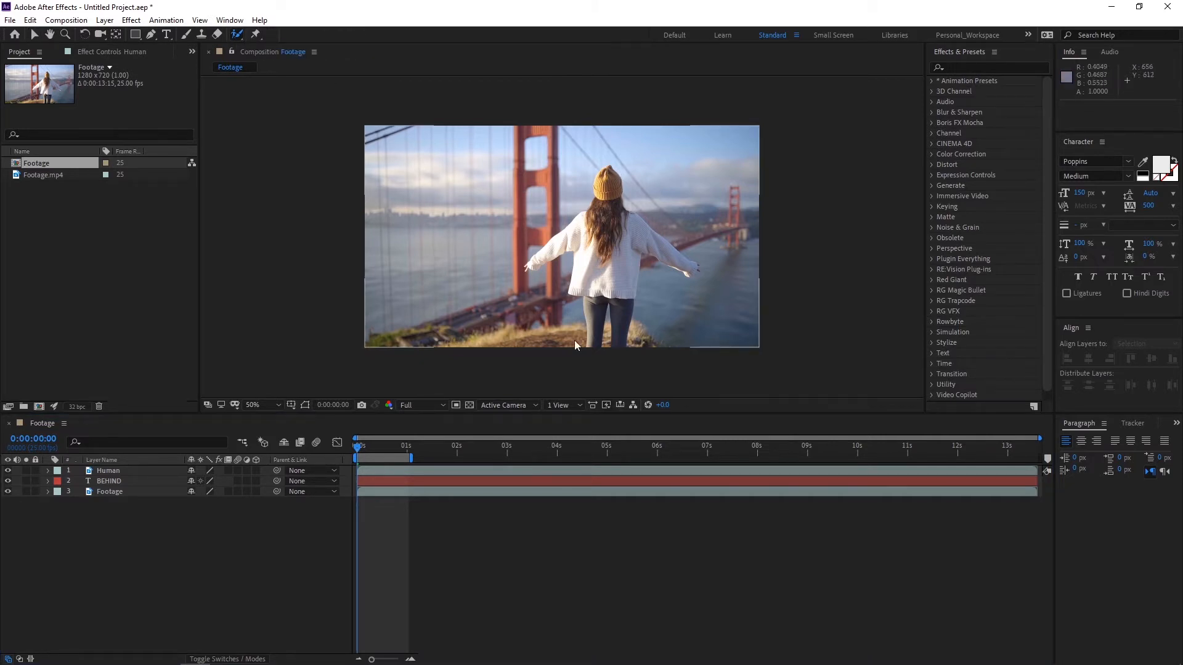
click(106, 472)
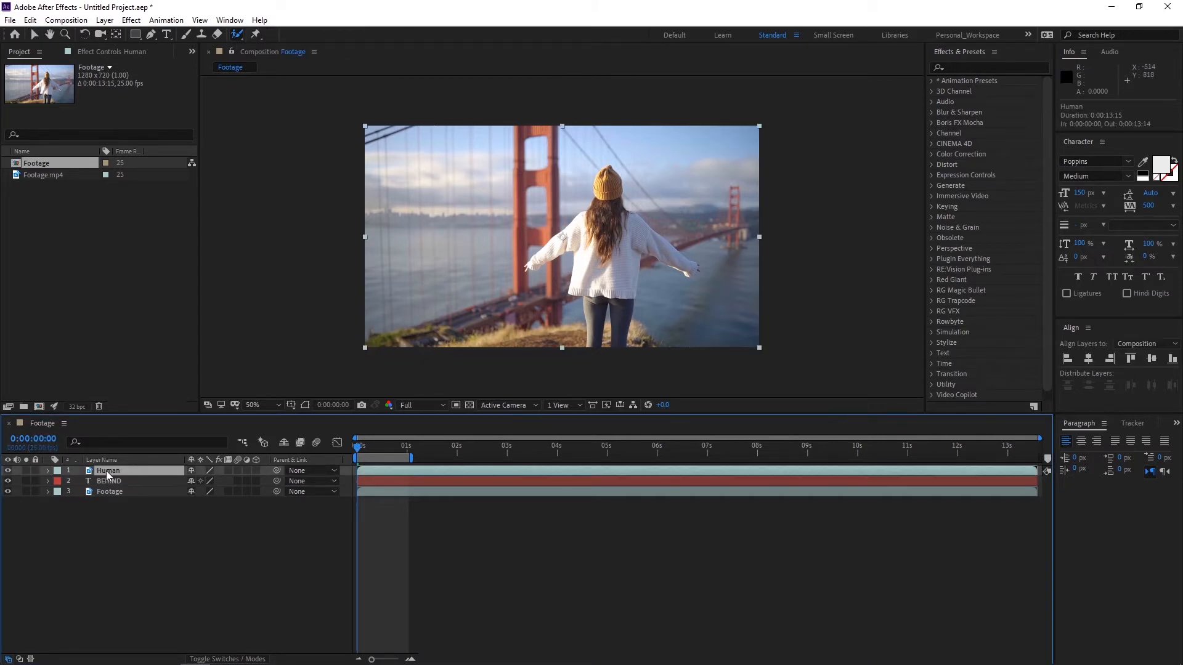
click(122, 515)
double_click(115, 472)
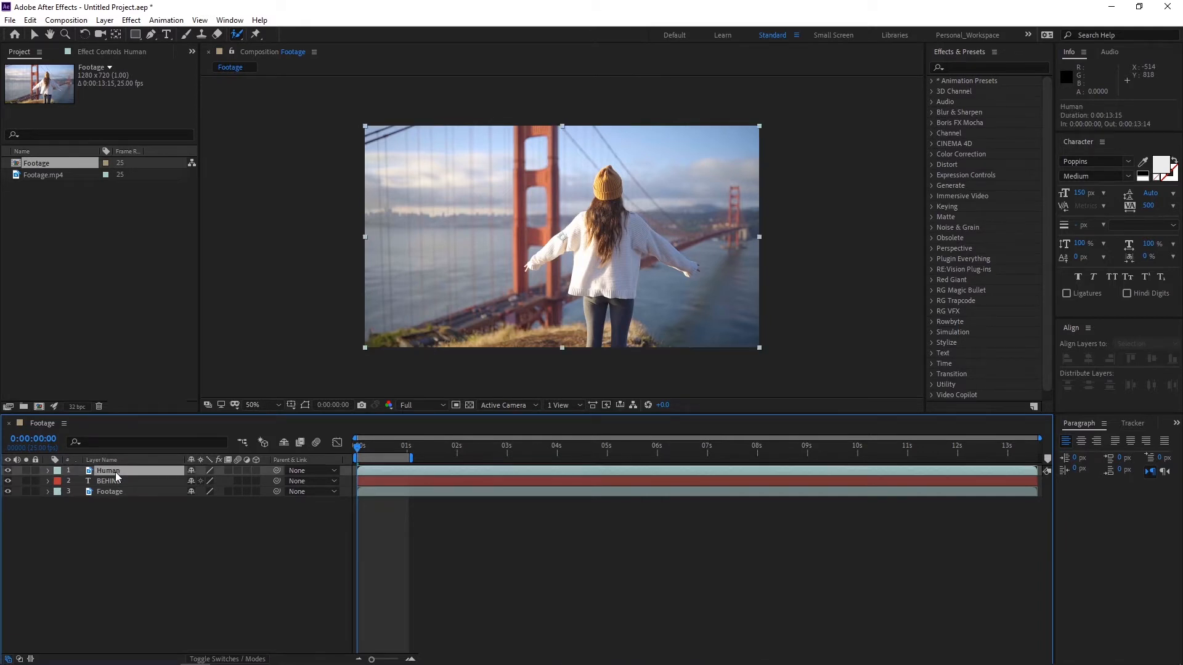
drag(315, 259, 657, 265)
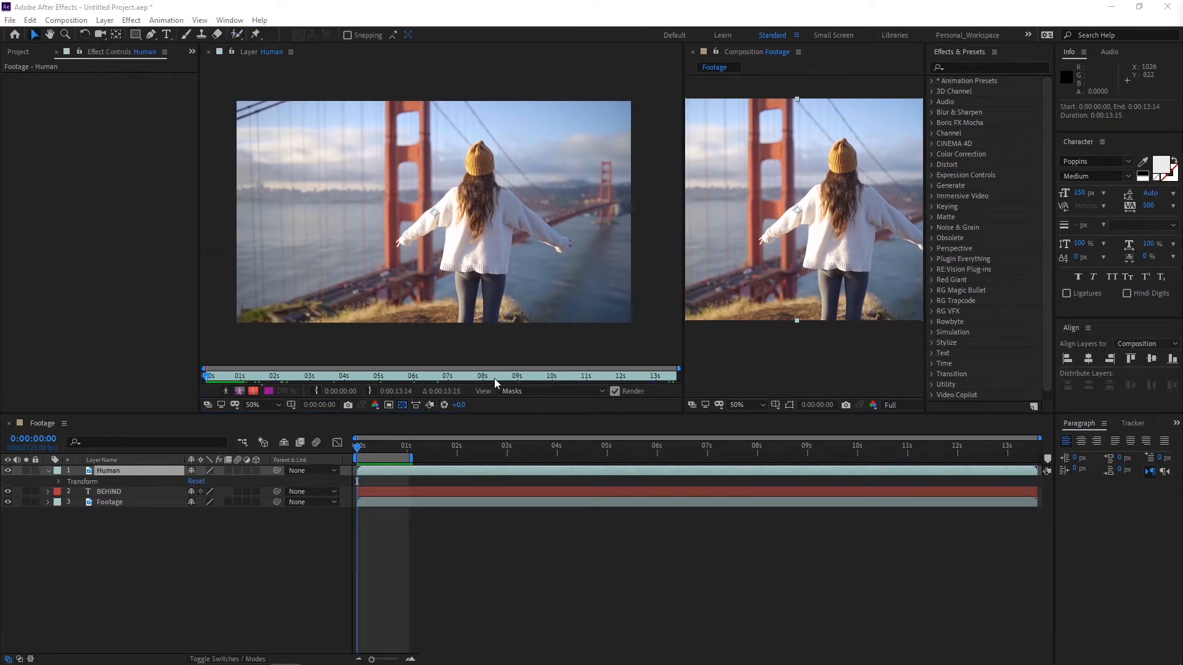
Set the Human layer's out point to 0:00:01:00 and return to the first frame
click(407, 452)
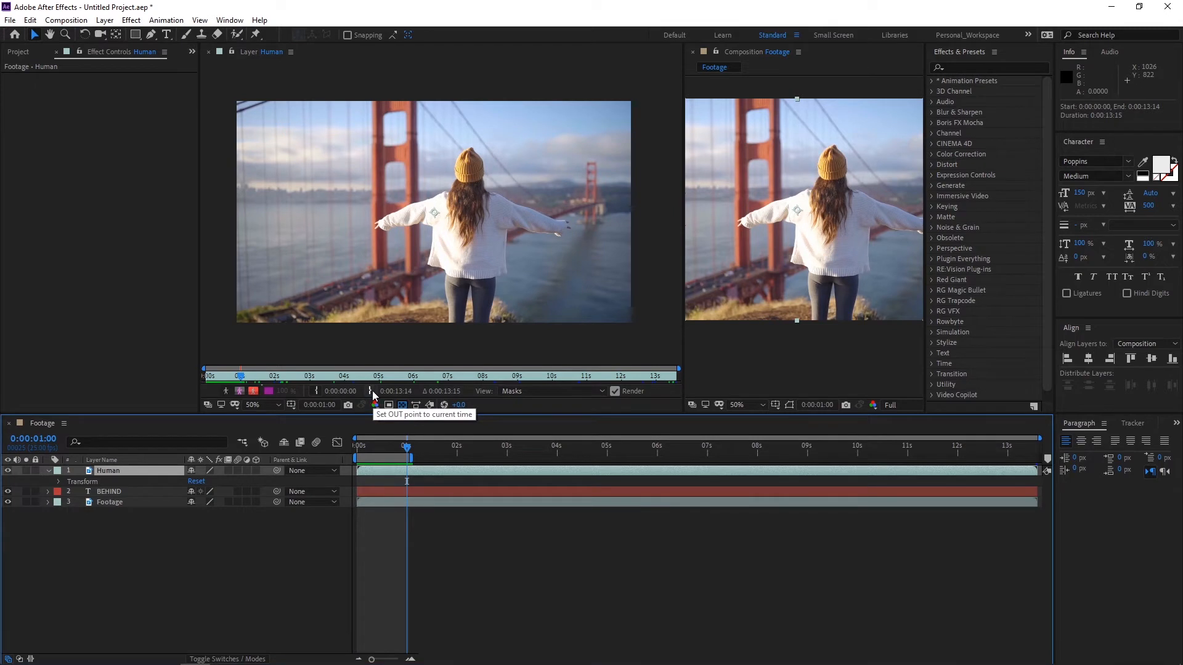
click(371, 391)
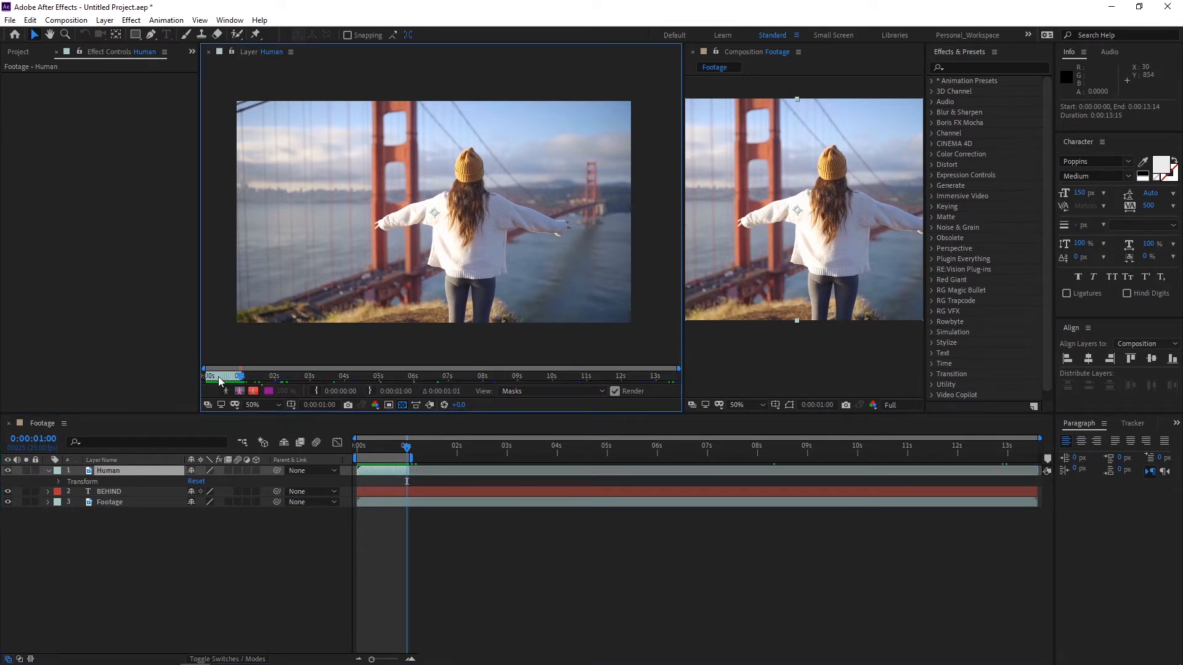
drag(231, 376, 171, 382)
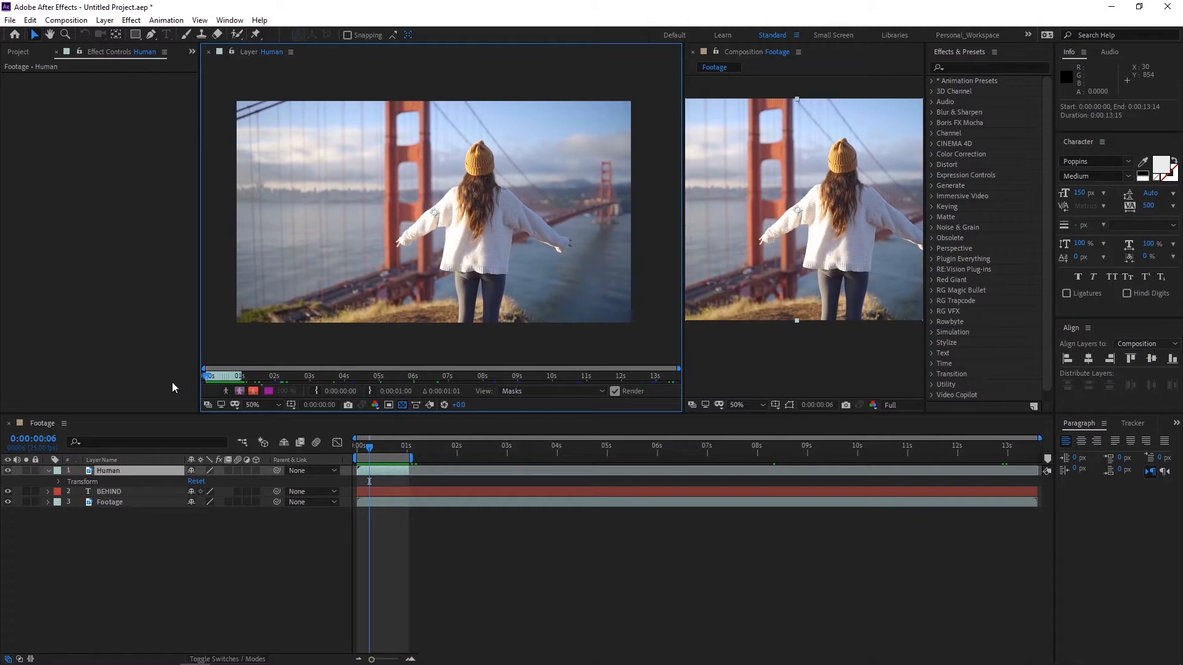
Paint a Roto Brush foreground stroke over the woman's hat, hair and sweater on the Human layer's first frame
click(129, 479)
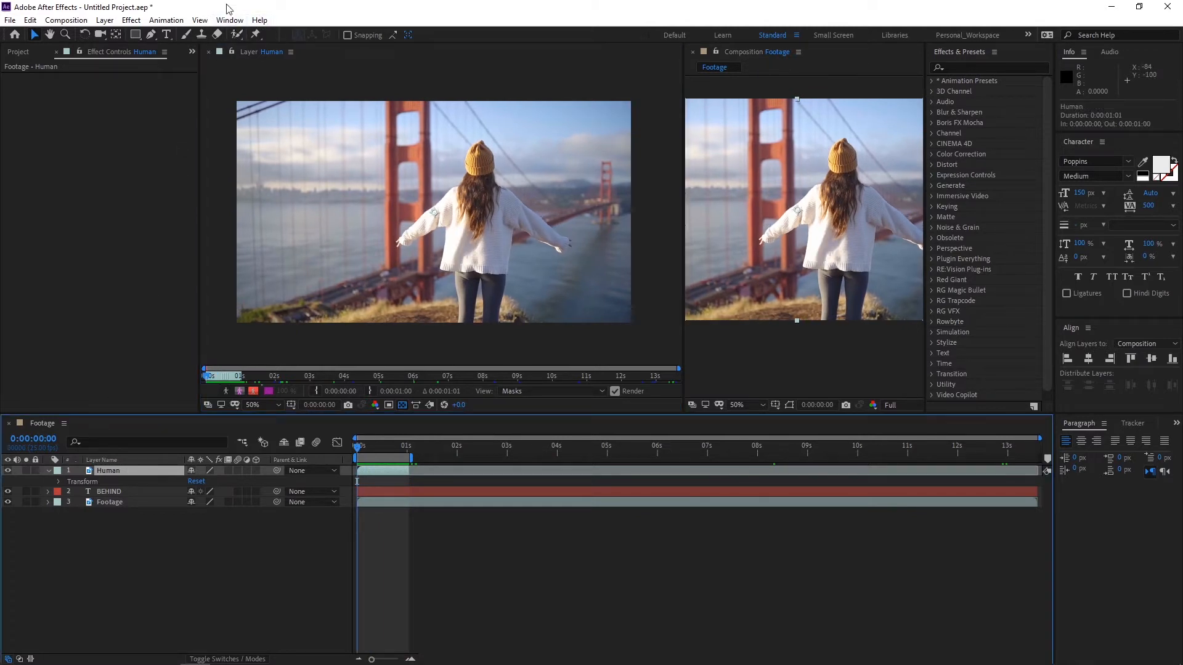
click(236, 34)
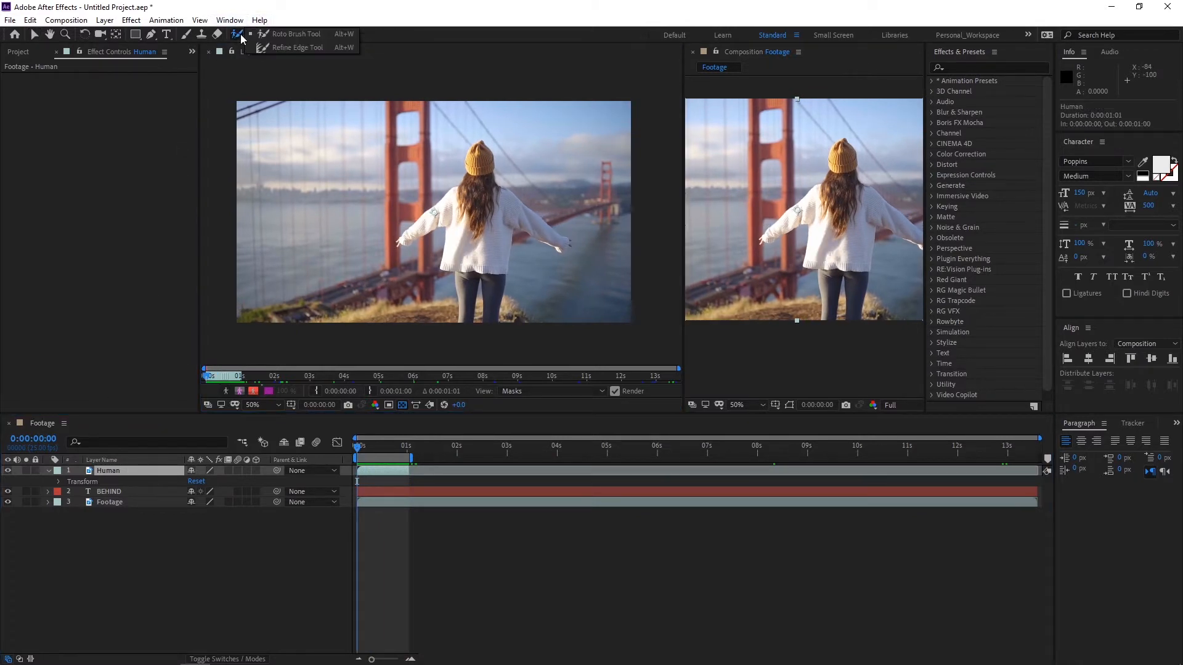
click(275, 35)
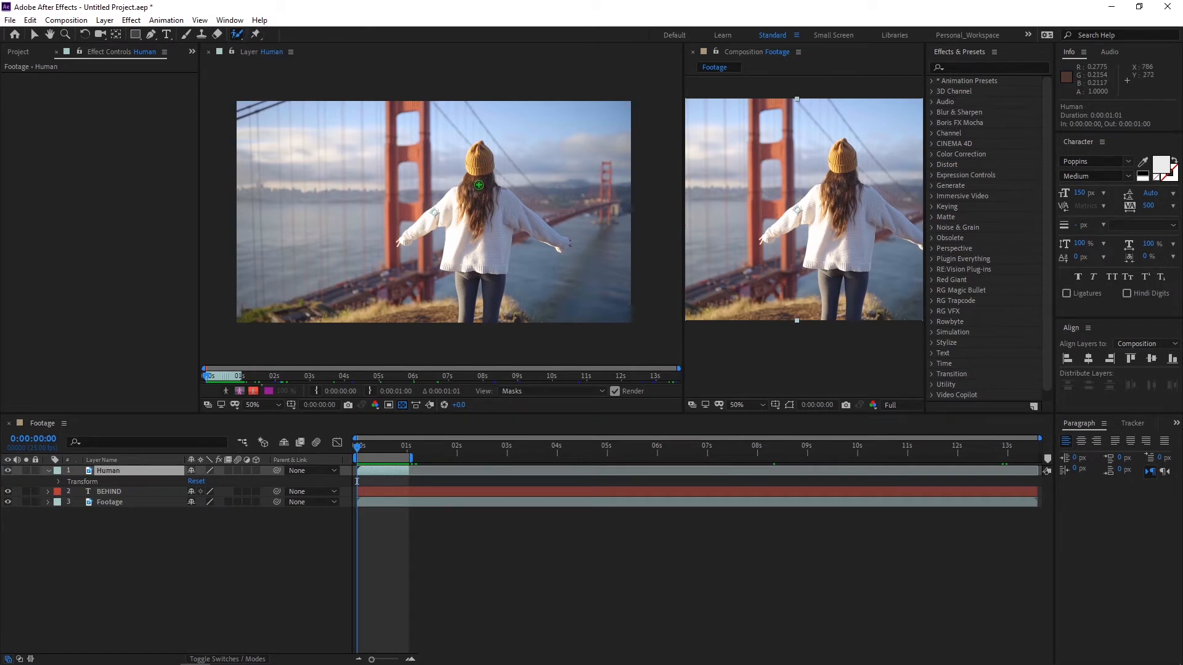
drag(507, 206, 475, 215)
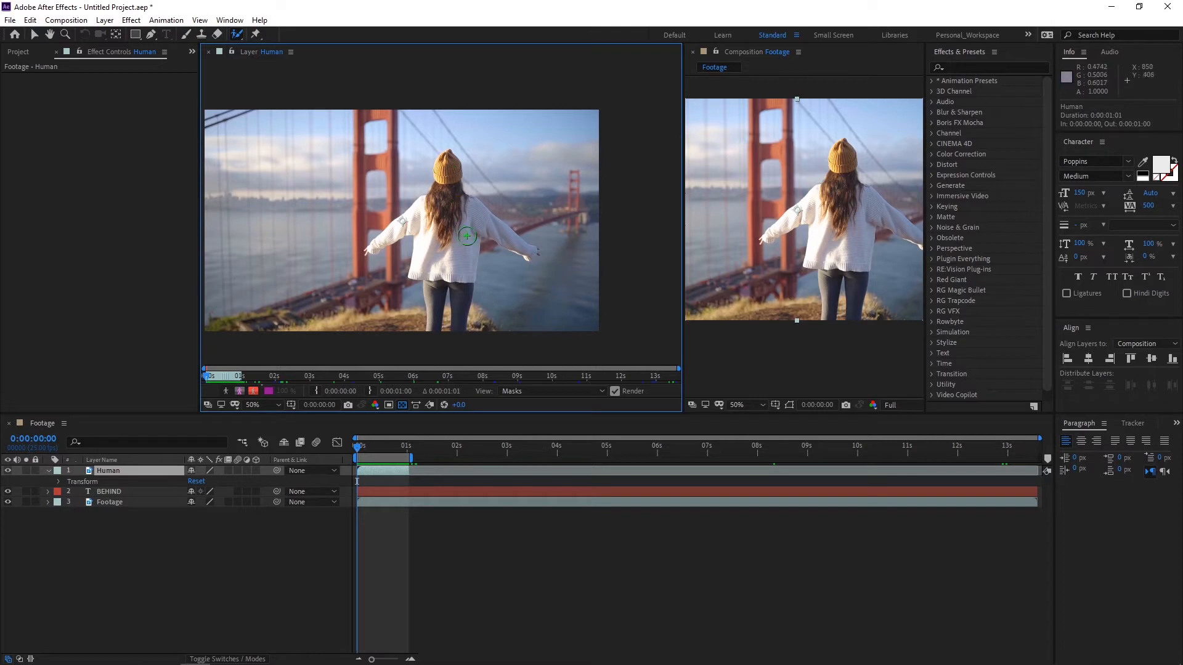
scroll(464, 233, up, 1)
mouse_move(476, 184)
mouse_down()
mouse_move(431, 220)
mouse_move(453, 199)
mouse_up()
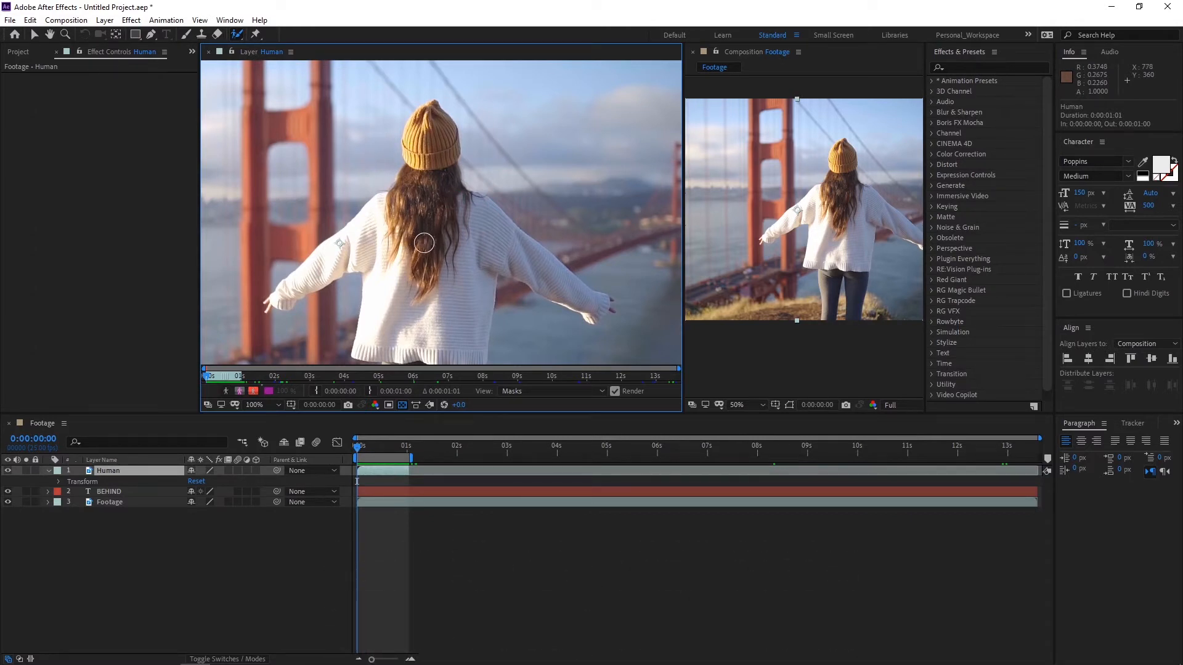
mouse_move(426, 142)
mouse_down()
mouse_move(424, 194)
mouse_move(300, 277)
mouse_move(395, 252)
mouse_move(393, 312)
mouse_move(458, 333)
mouse_move(459, 253)
mouse_move(487, 245)
mouse_move(565, 276)
mouse_move(434, 195)
mouse_up()
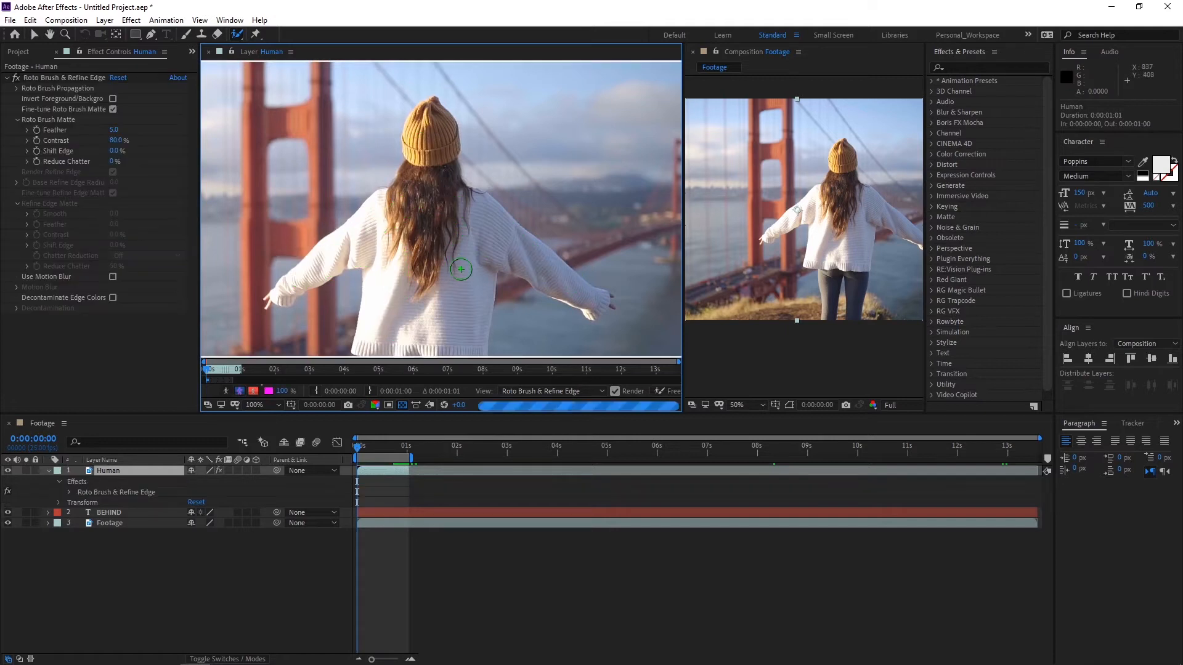
Undo the last Roto Brush stroke on the Human layer
key(space)
mouse_move(505, 271)
mouse_down()
mouse_move(423, 204)
mouse_move(438, 153)
mouse_move(422, 158)
mouse_up()
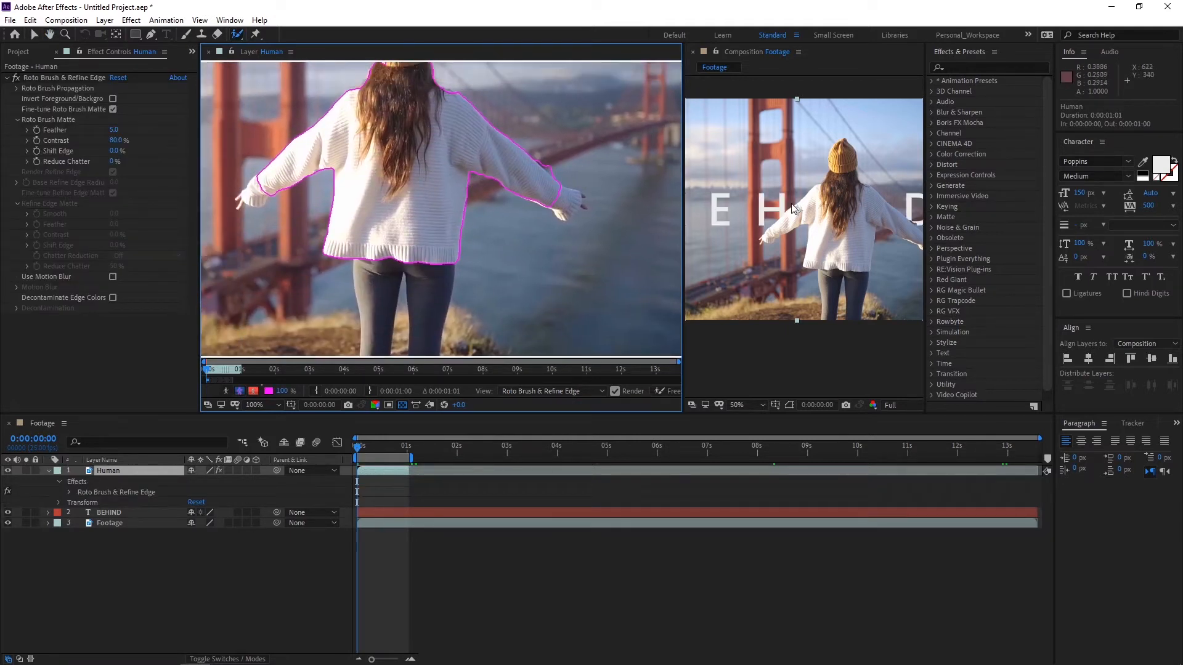
scroll(792, 208, down, 1)
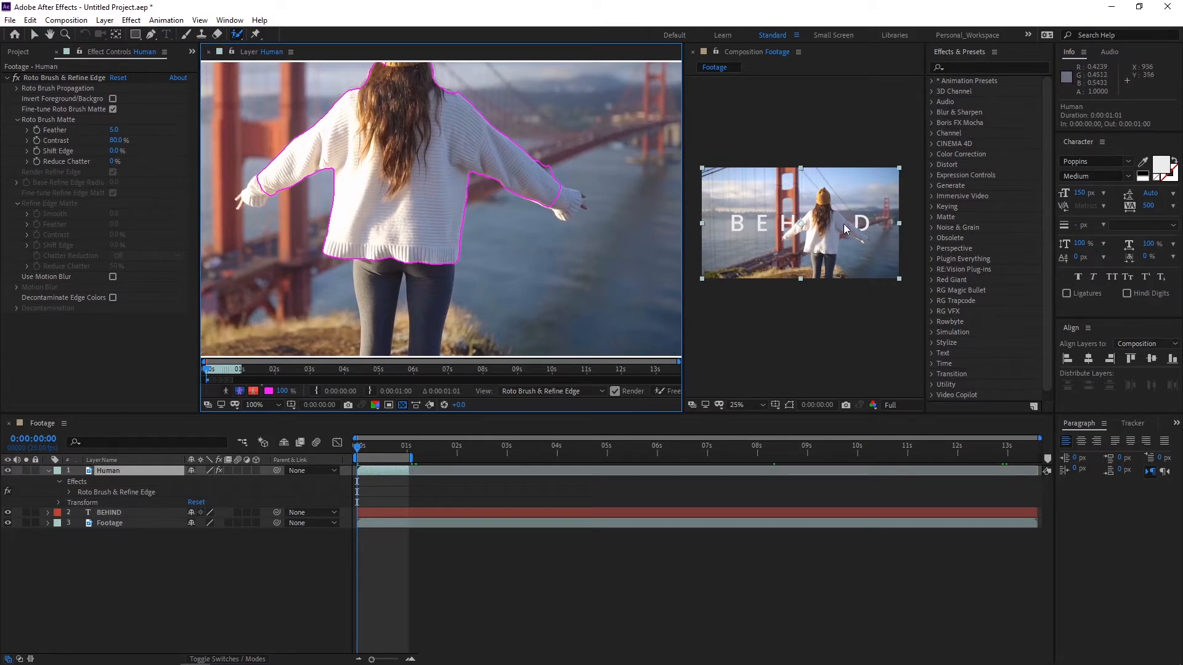
key(ctrl+z)
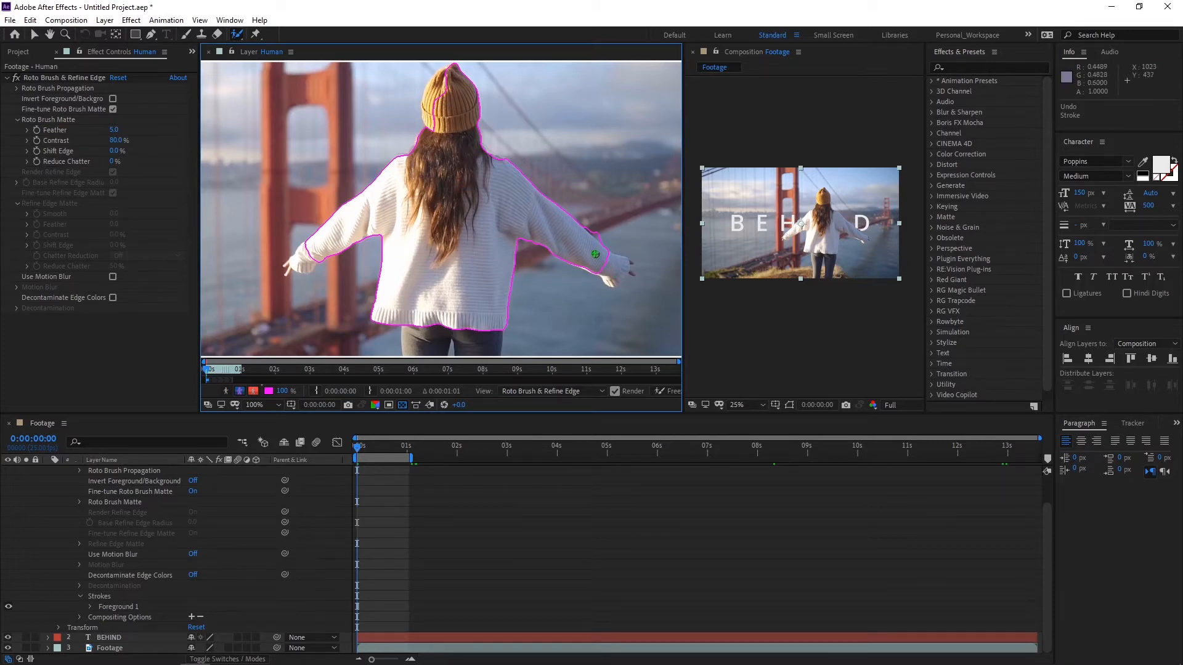
Refine the Roto Brush outline along the woman's right sleeve, hand and fingers with small background and foreground strokes
scroll(597, 254, up, 2)
mouse_move(653, 243)
mouse_down()
mouse_move(368, 191)
mouse_move(520, 217)
mouse_up()
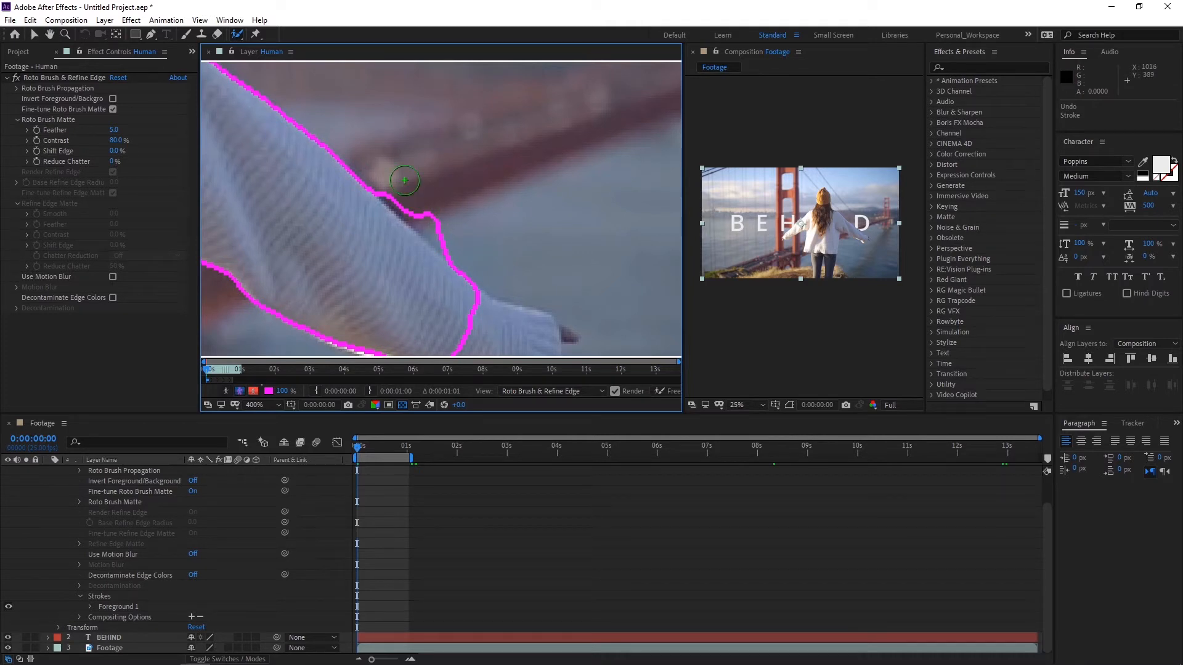
drag(380, 180, 493, 261)
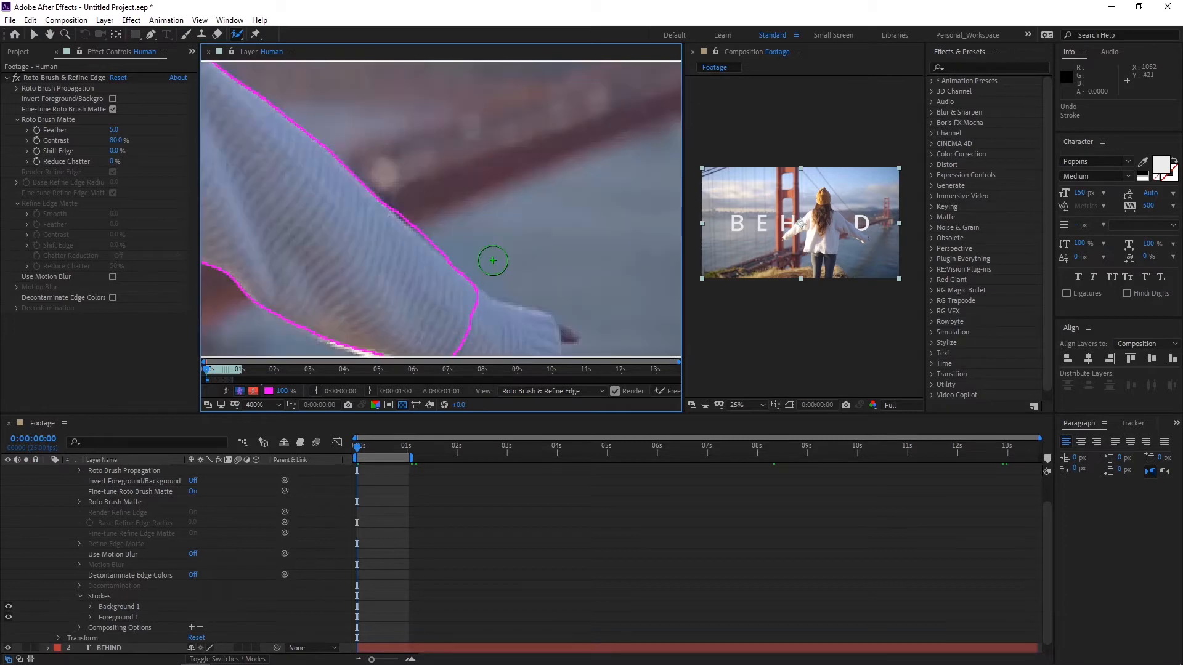
drag(473, 198, 544, 234)
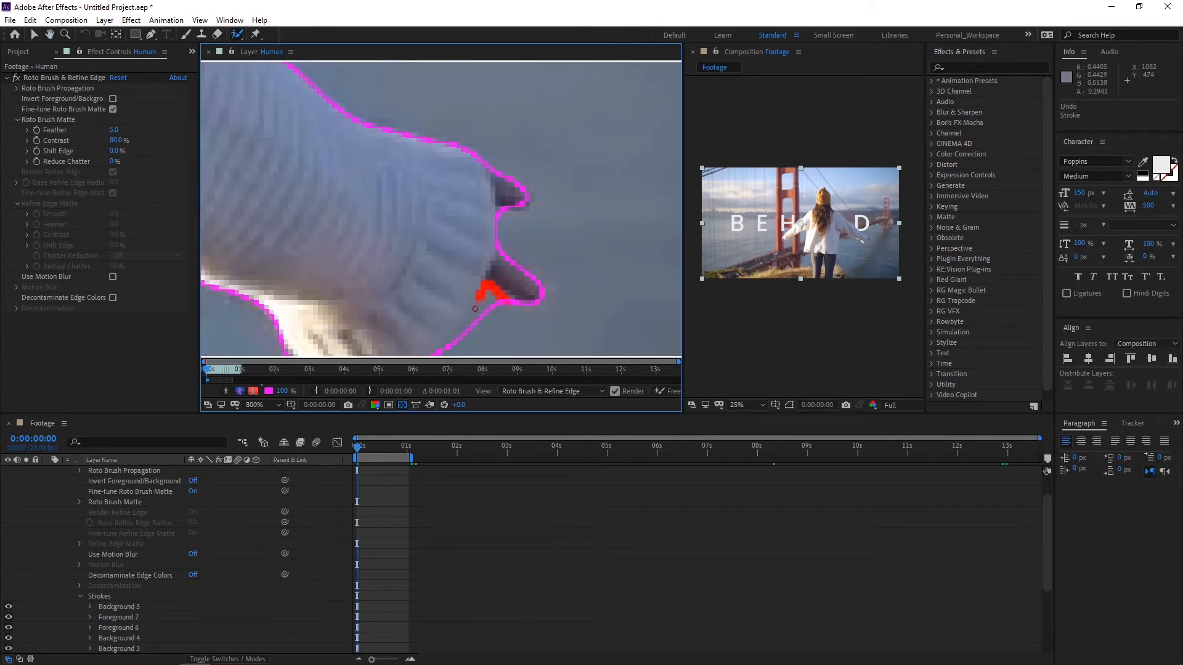
drag(545, 84, 458, 159)
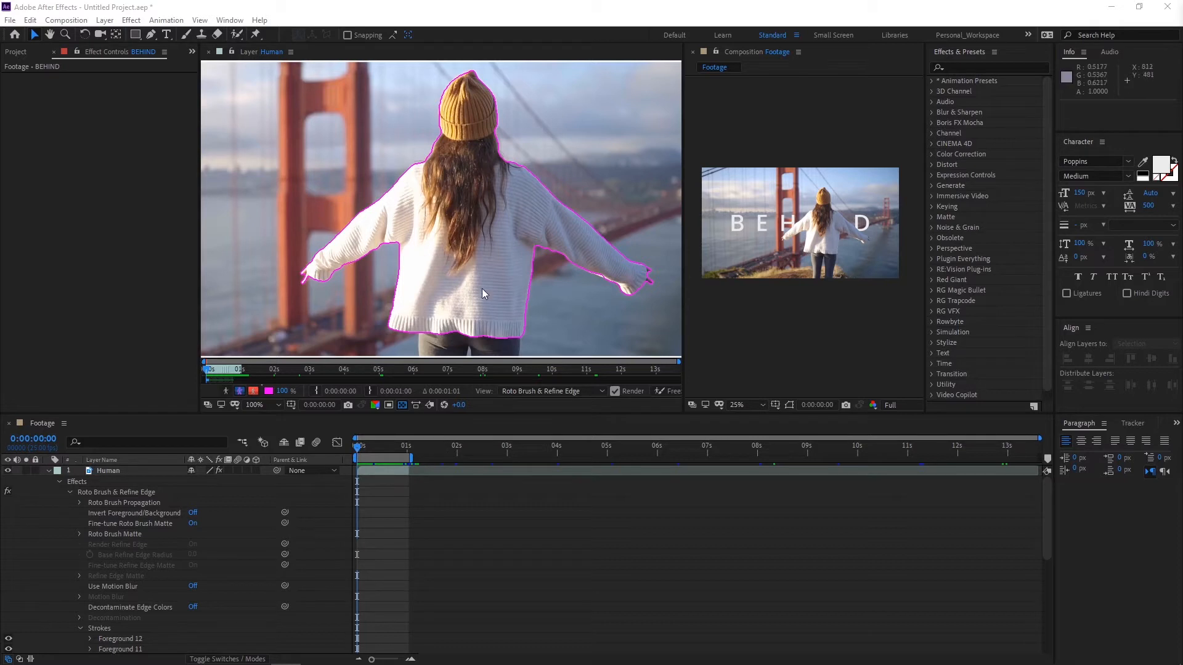
Extend the Human layer's Roto Brush selection to the woman's legs on the first frame
click(356, 448)
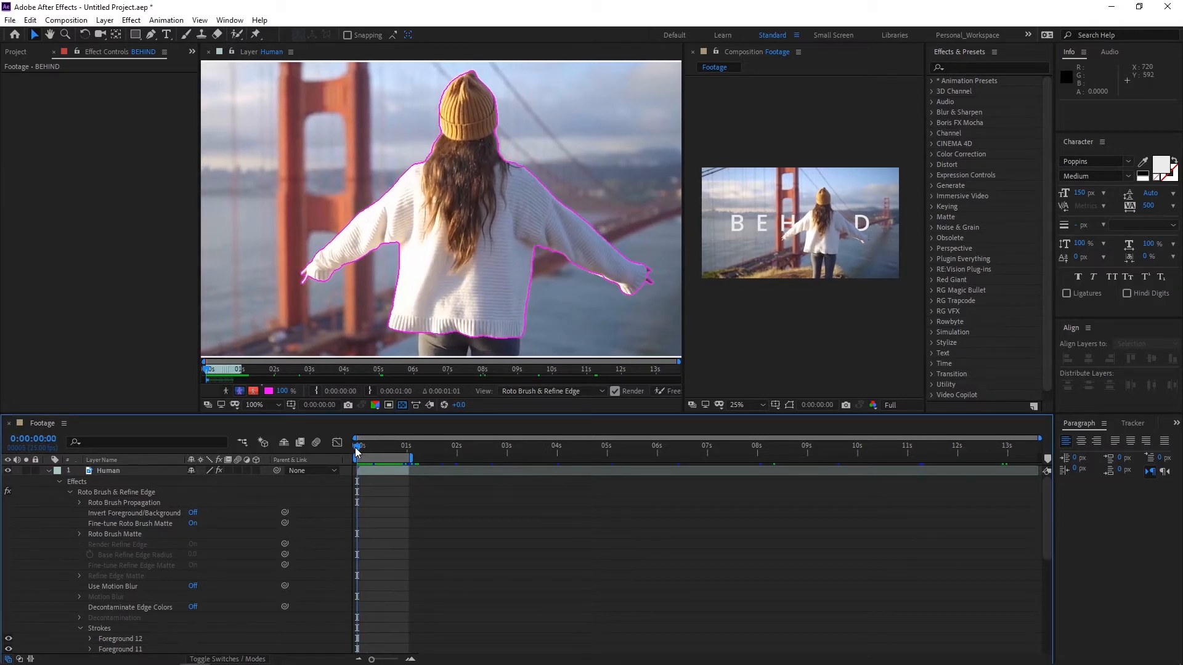
mouse_move(357, 453)
mouse_down()
mouse_move(404, 438)
mouse_move(347, 444)
mouse_move(381, 452)
mouse_move(356, 451)
mouse_up()
click(379, 130)
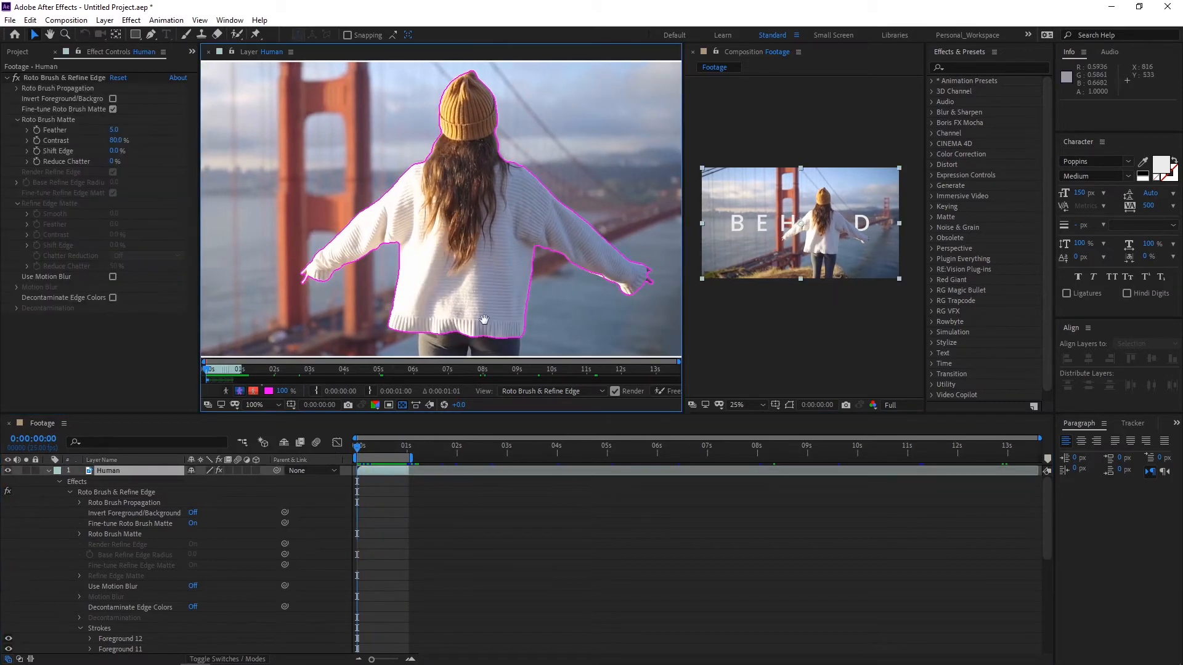
drag(485, 319, 475, 243)
scroll(455, 198, down, 1)
drag(456, 192, 443, 218)
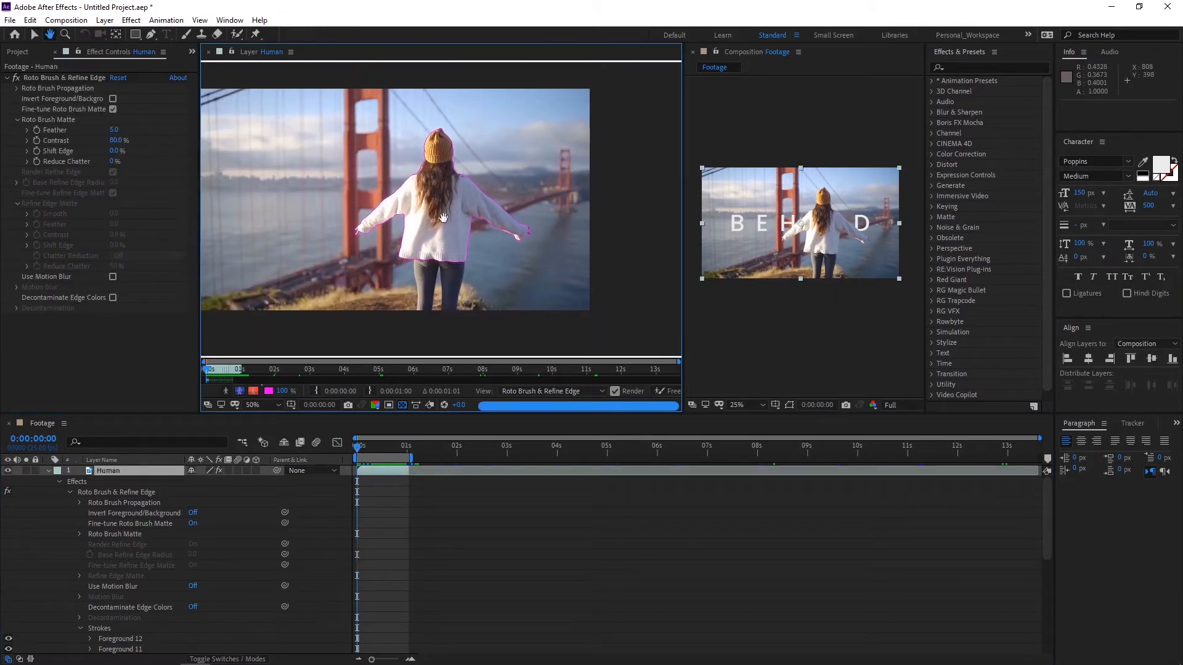
scroll(443, 217, up, 1)
drag(445, 317, 463, 193)
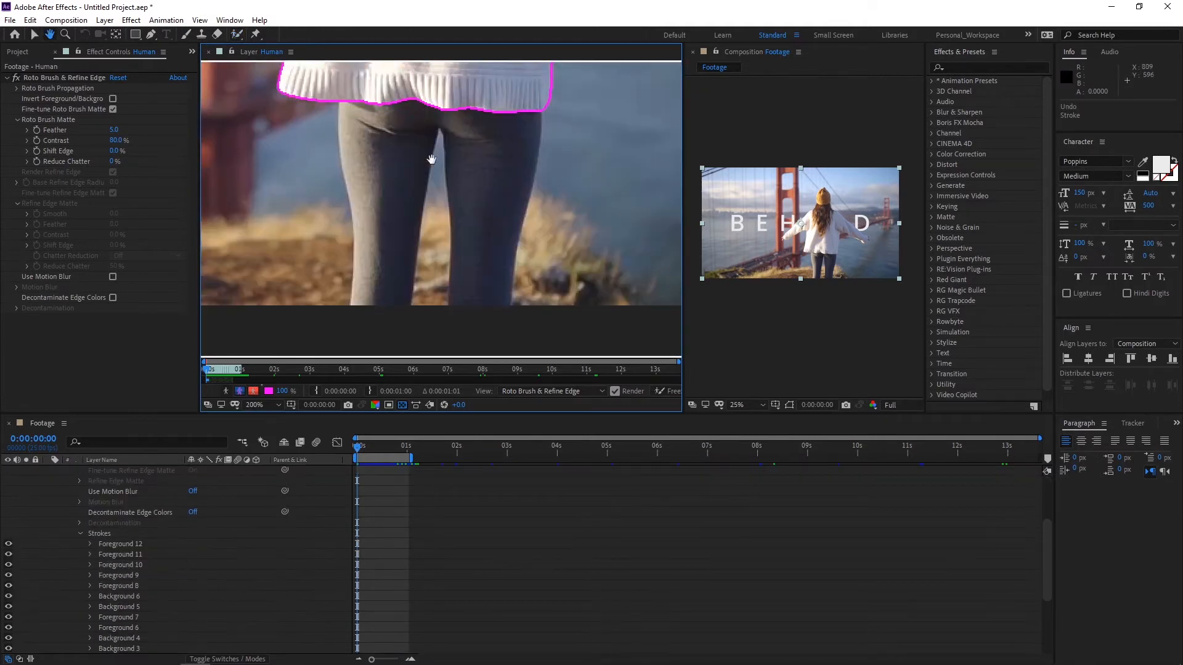
mouse_move(431, 159)
mouse_down()
mouse_move(478, 286)
mouse_move(437, 146)
mouse_move(402, 191)
mouse_up()
Clean up the Roto Brush outline along the inner leg edges so the gap between the legs is excluded
scroll(435, 252, up, 1)
mouse_move(413, 95)
mouse_down()
mouse_move(398, 190)
mouse_move(335, 319)
mouse_up()
scroll(399, 190, up, 1)
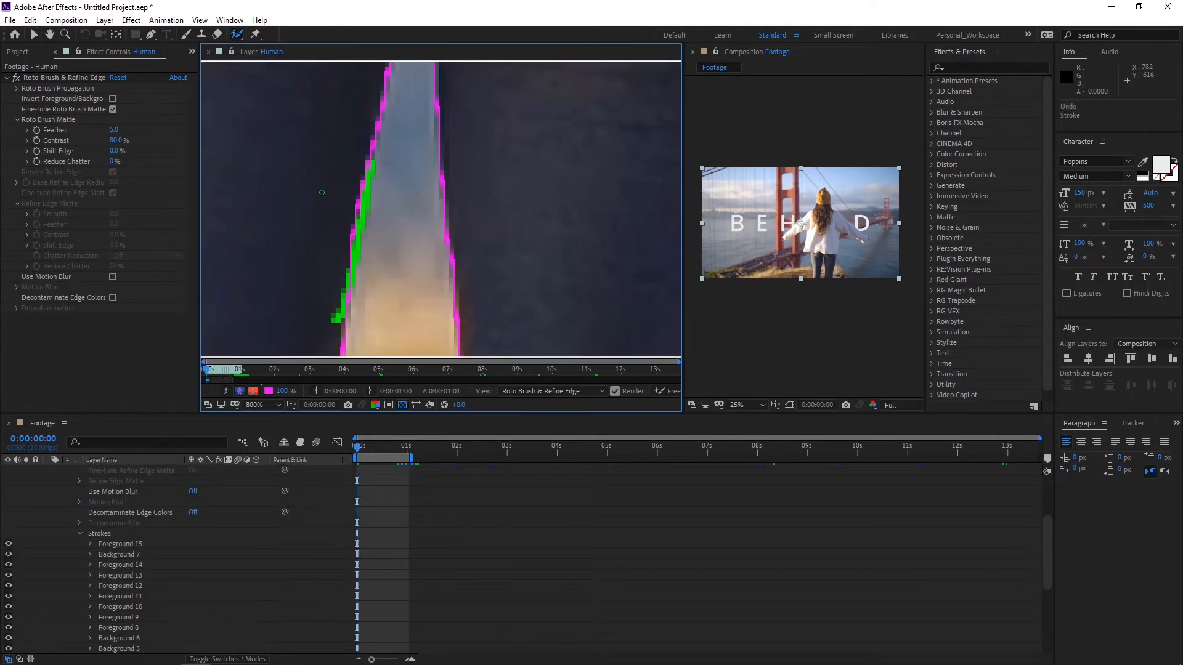
scroll(321, 193, down, 1)
scroll(406, 117, up, 1)
scroll(409, 124, down, 2)
scroll(456, 142, down, 1)
drag(465, 141, 462, 242)
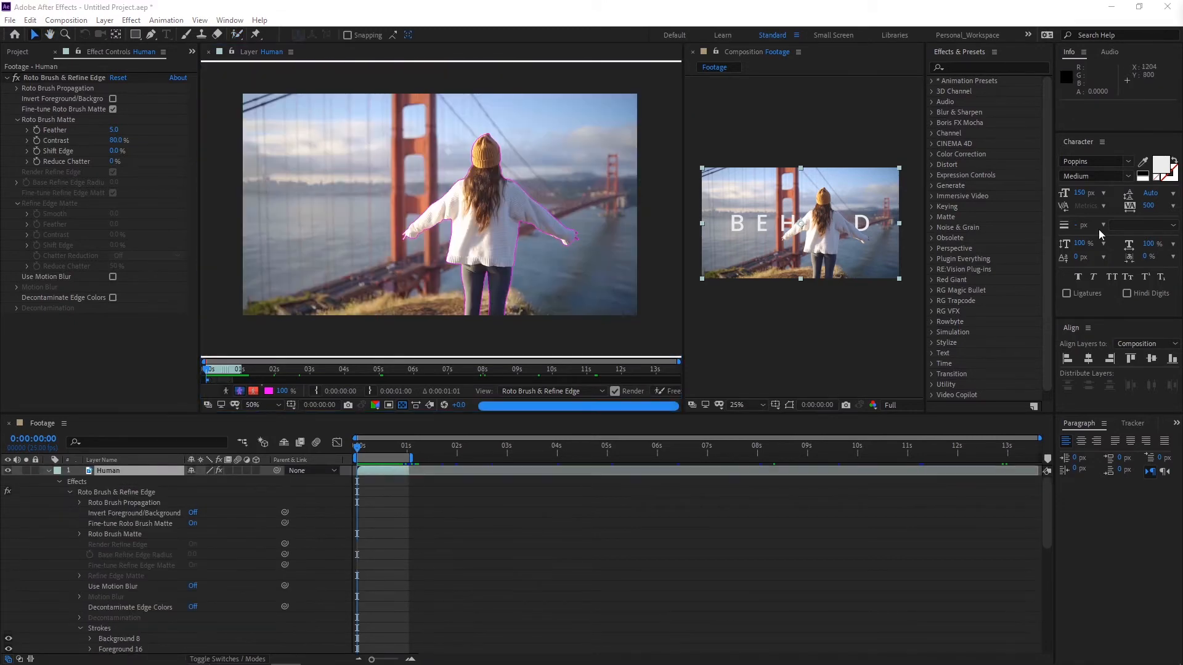
Play back the Human layer and scrub to 0:00:00:16 to examine how the outline follows the woman
click(223, 314)
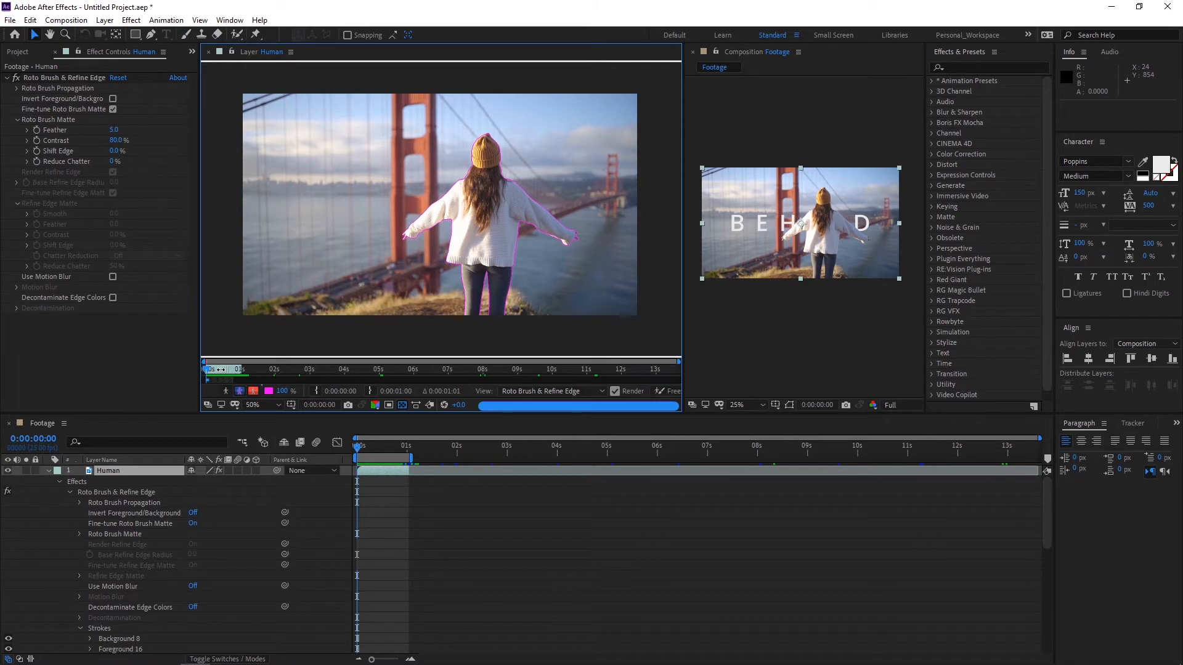
key(space)
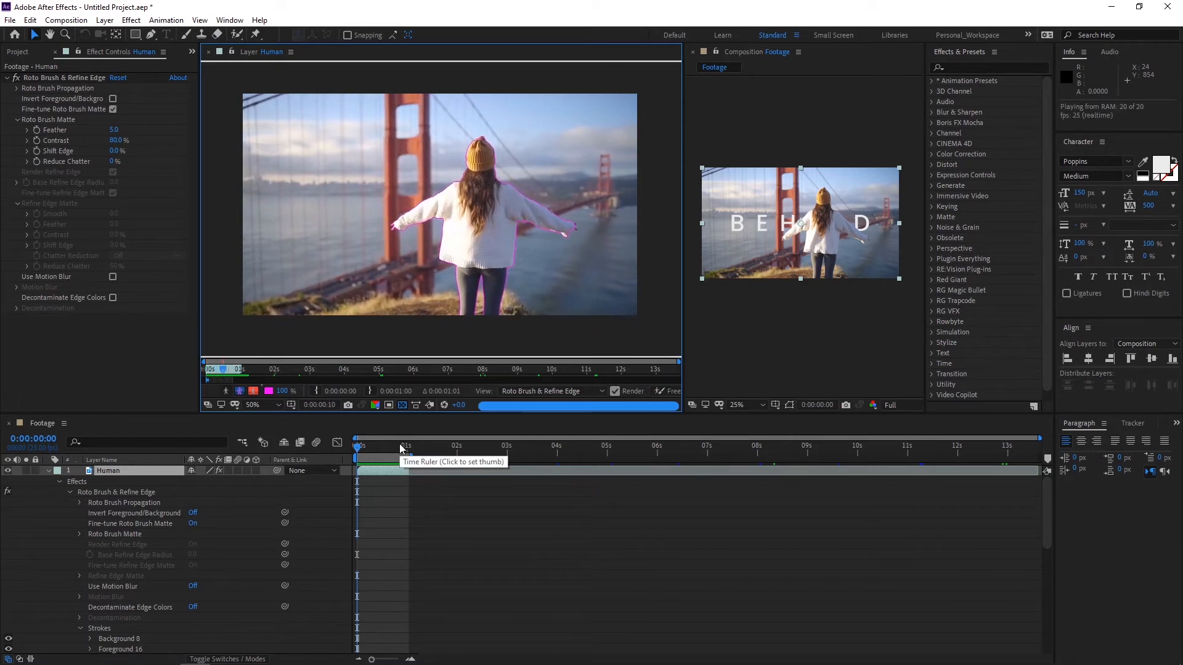
scroll(493, 246, up, 2)
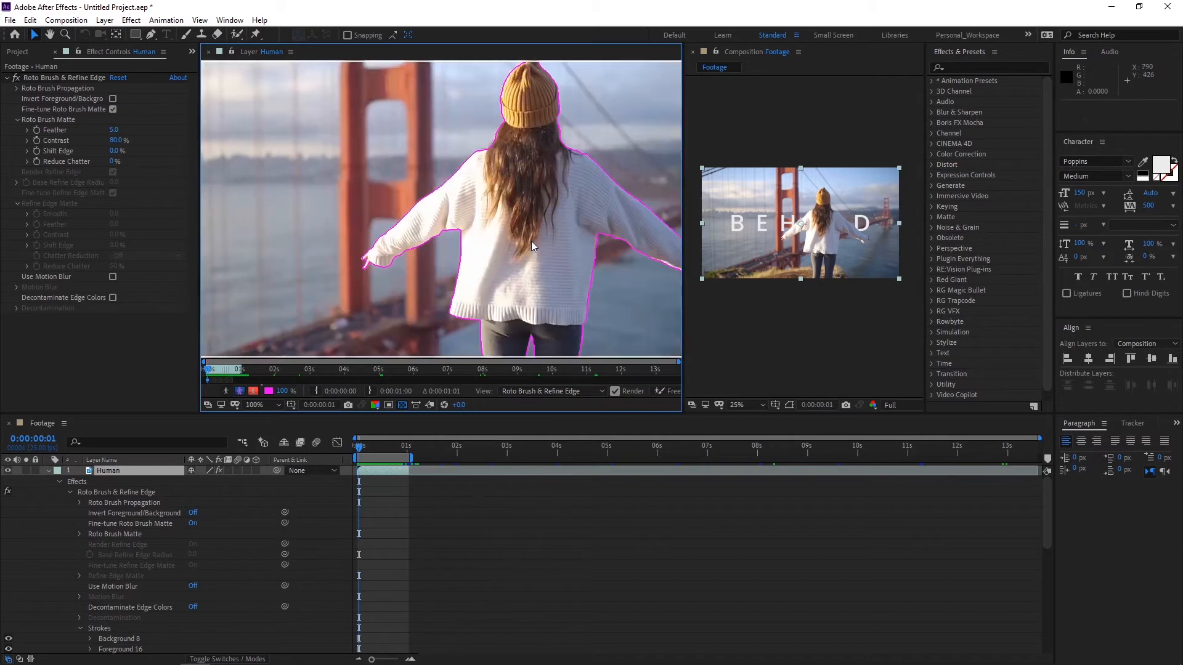
key(space)
drag(536, 210, 469, 206)
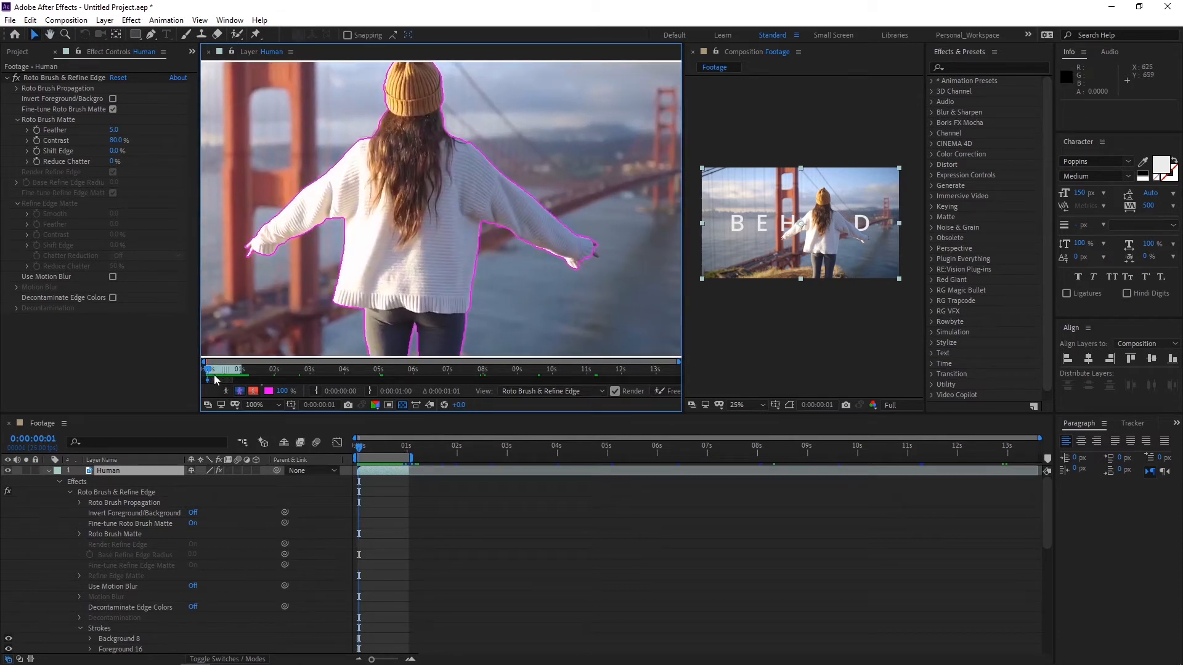
mouse_move(213, 371)
mouse_down()
mouse_move(203, 373)
mouse_move(228, 372)
mouse_up()
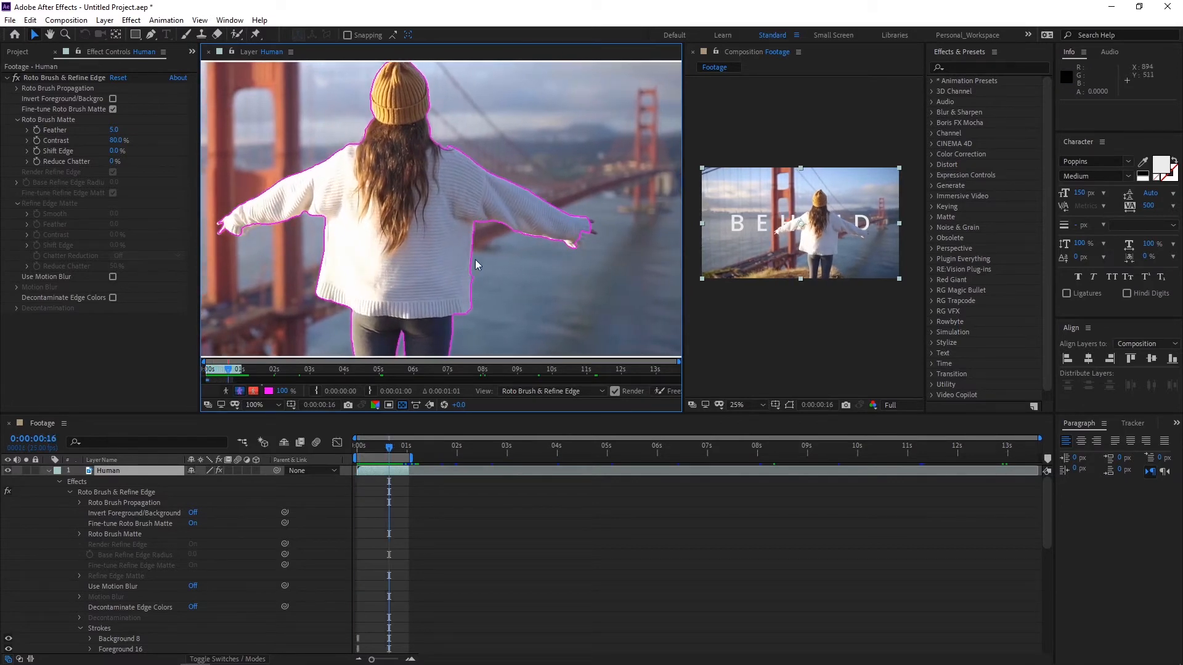
Step back to 0:00:00:08, then scrub to 0:00:00:14, and examine the outline around the arms, hands and legs
key(Page_Up)
key(Page_Up)
key(Page_Up)
key(Page_Up)
key(Page_Up)
key(Page_Up)
key(Page_Up)
key(Page_Up)
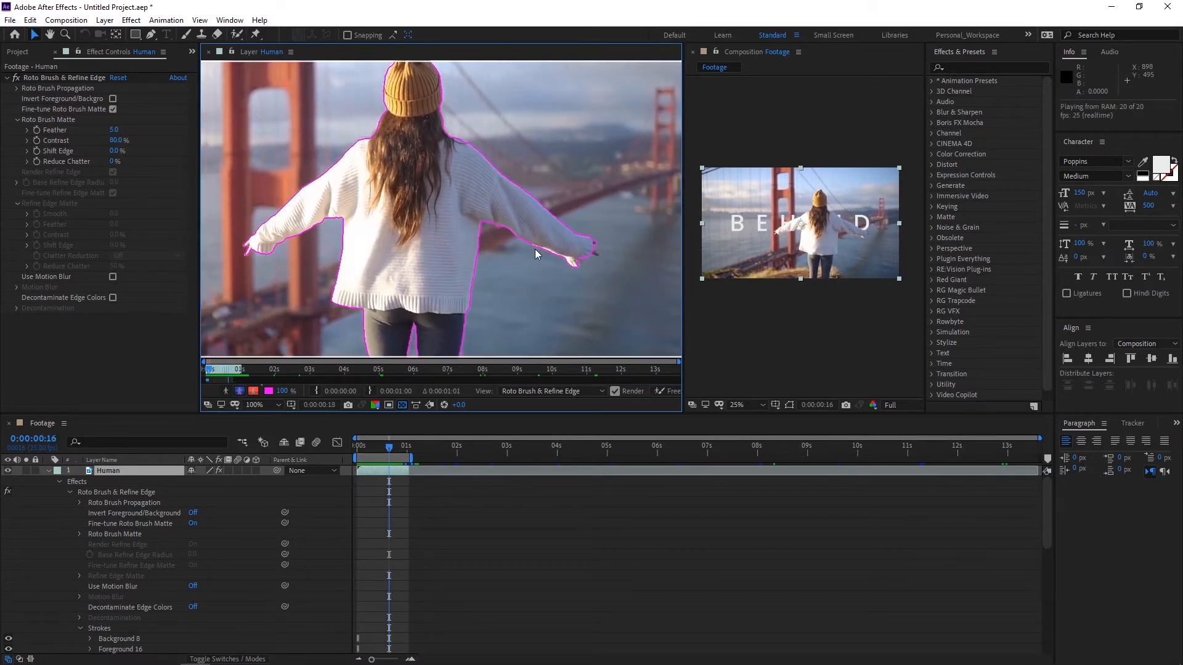
scroll(586, 249, up, 1)
drag(668, 264, 535, 246)
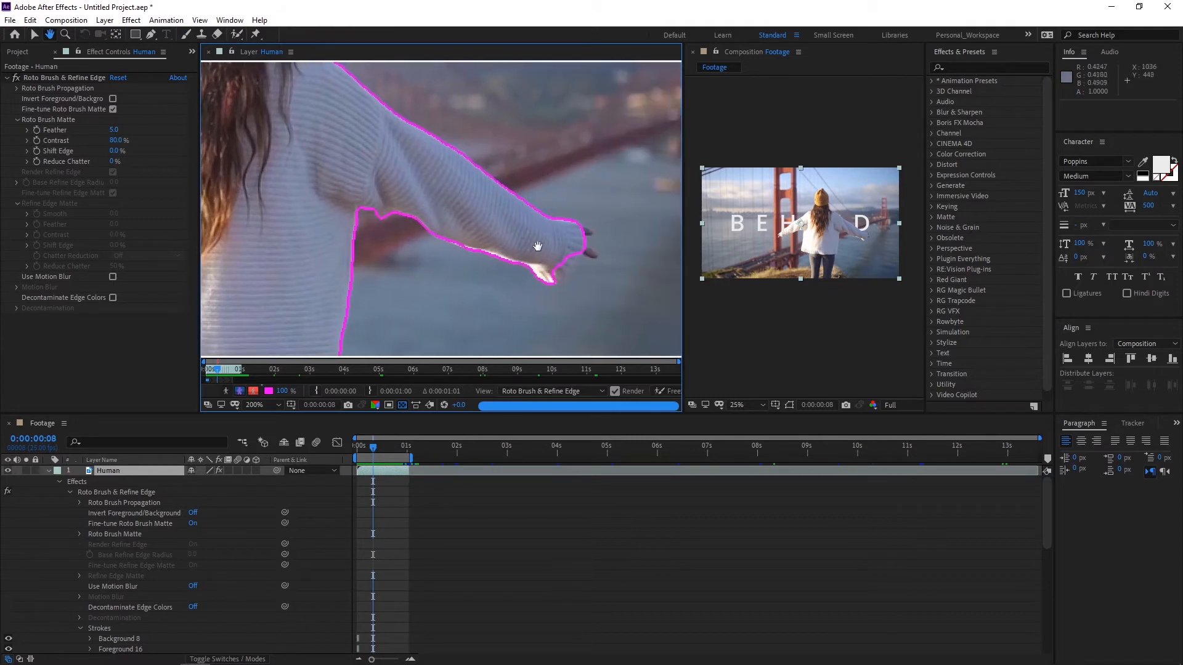
scroll(542, 289, down, 1)
drag(451, 273, 653, 273)
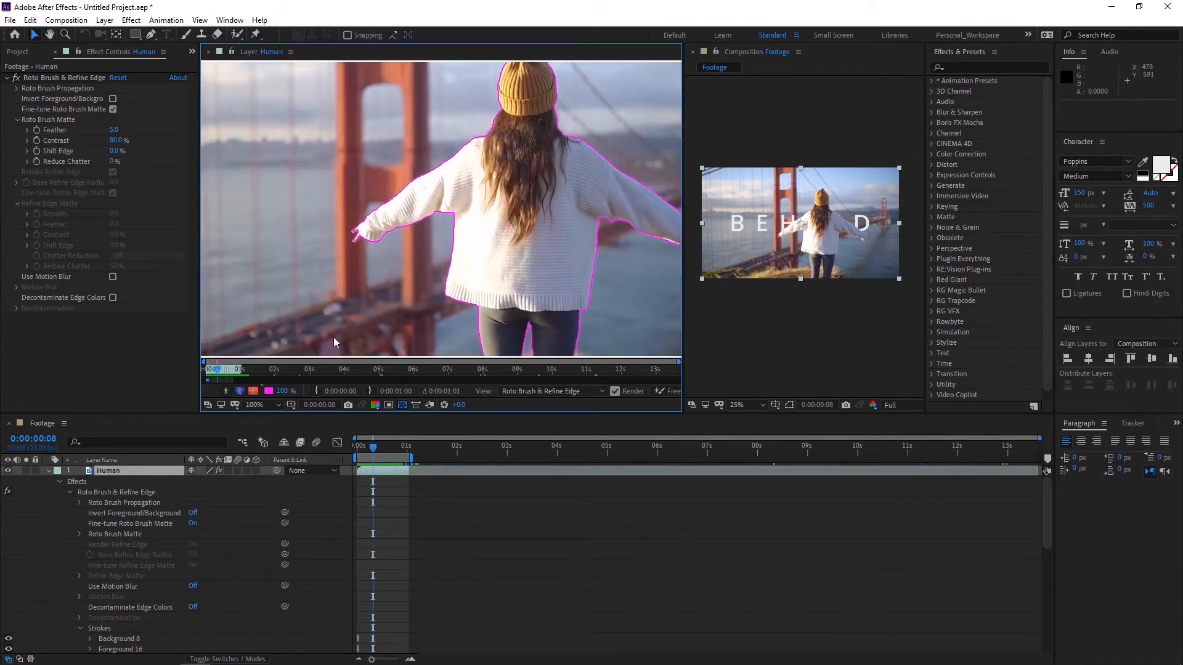
drag(220, 376, 225, 373)
key(h)
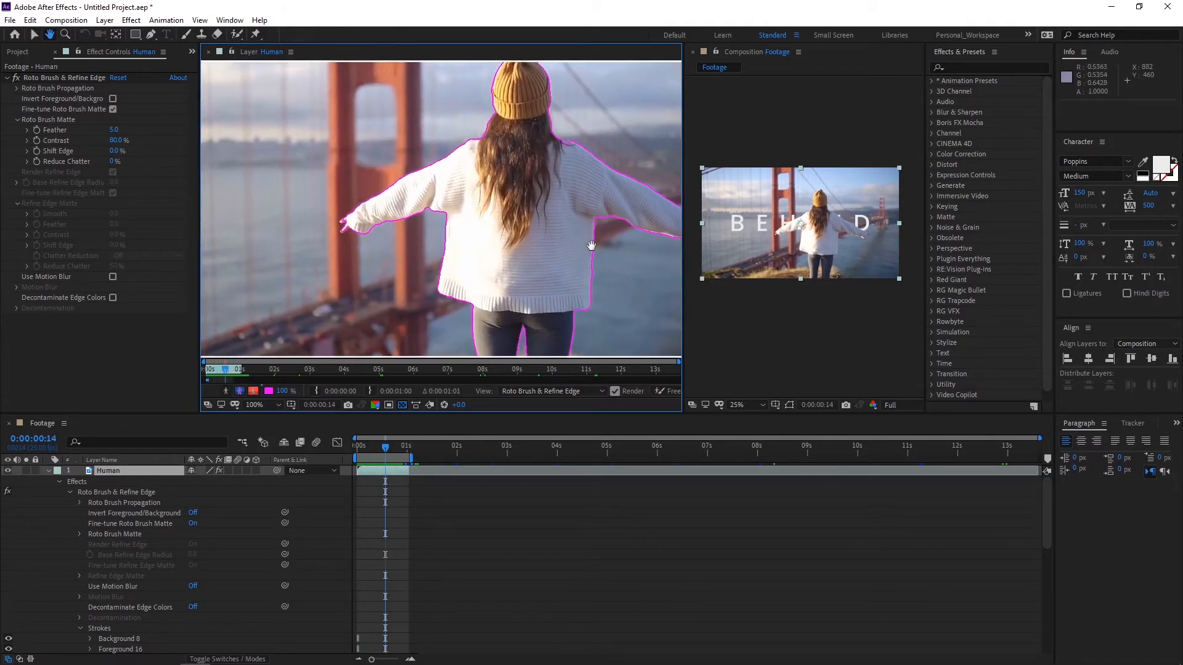
drag(591, 245, 523, 203)
key(v)
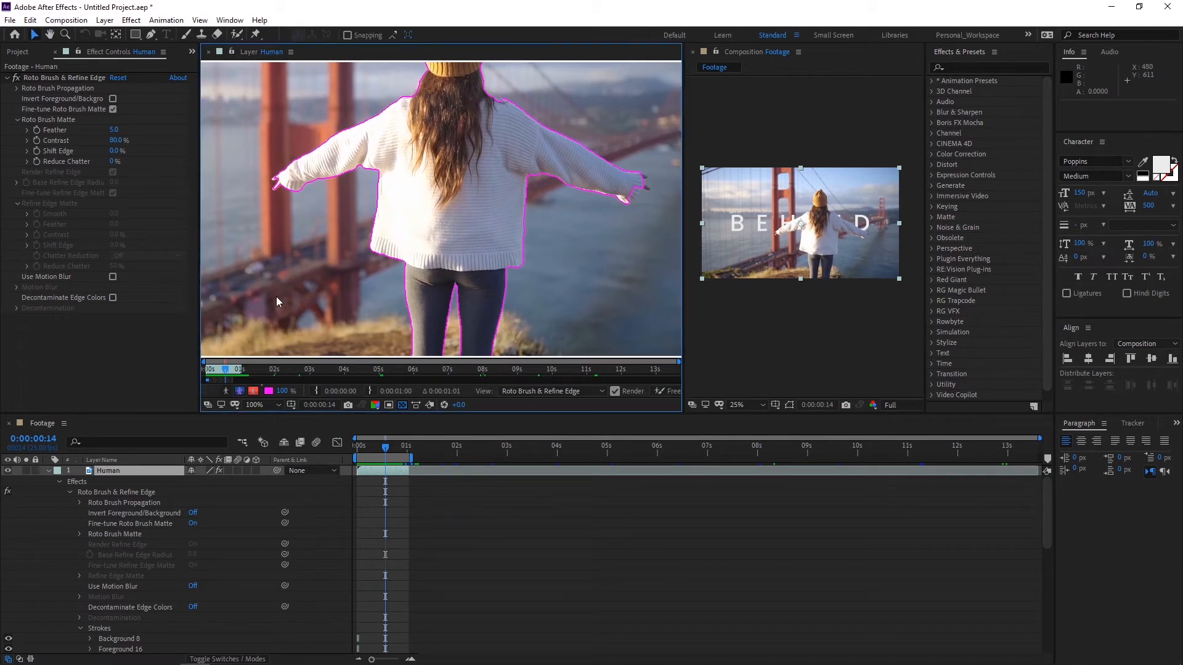
Return to the first frame and refine the outline of the woman's right forearm and hand with the Roto Brush
drag(223, 373, 197, 367)
drag(235, 36, 264, 34)
click(266, 37)
scroll(532, 180, up, 1)
key(space)
mouse_move(532, 181)
mouse_down()
mouse_move(316, 163)
mouse_move(326, 162)
mouse_up()
scroll(580, 164, up, 1)
mouse_move(580, 164)
mouse_down()
mouse_move(313, 214)
mouse_move(342, 178)
mouse_move(411, 189)
mouse_up()
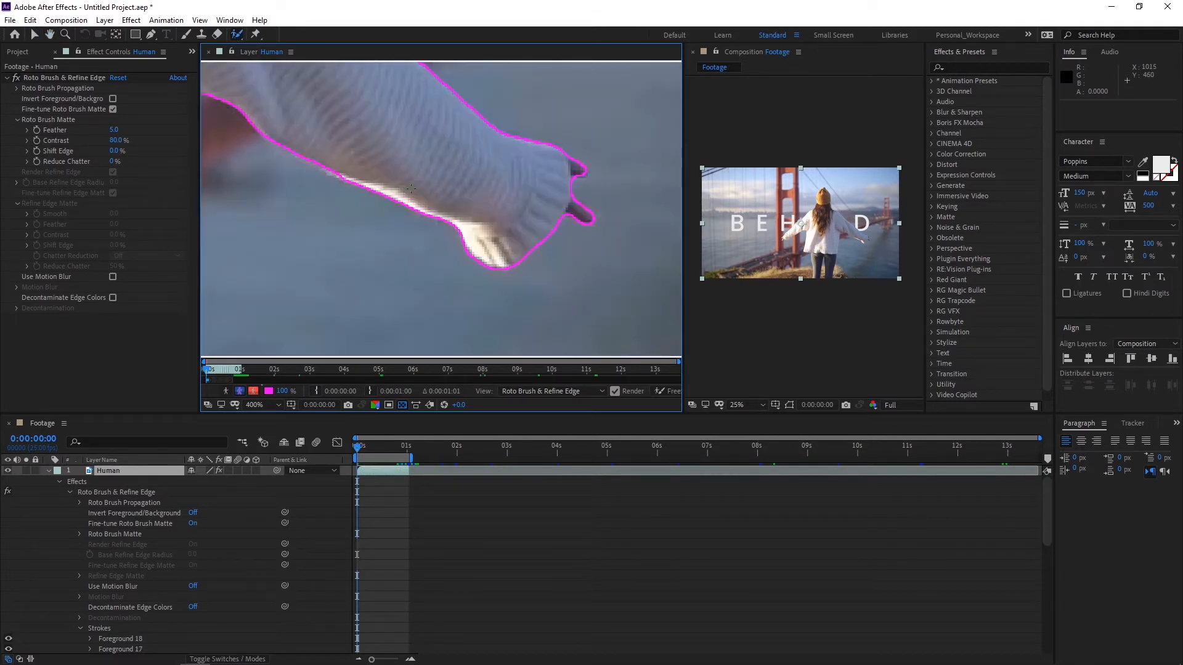
Step one frame forward, back and forward to 0:00:00:01, checking the outline around the woman's torso and left arm
drag(384, 175, 677, 239)
scroll(404, 178, down, 1)
drag(404, 178, 555, 277)
mouse_move(354, 168)
mouse_down()
mouse_move(370, 278)
mouse_move(394, 161)
mouse_up()
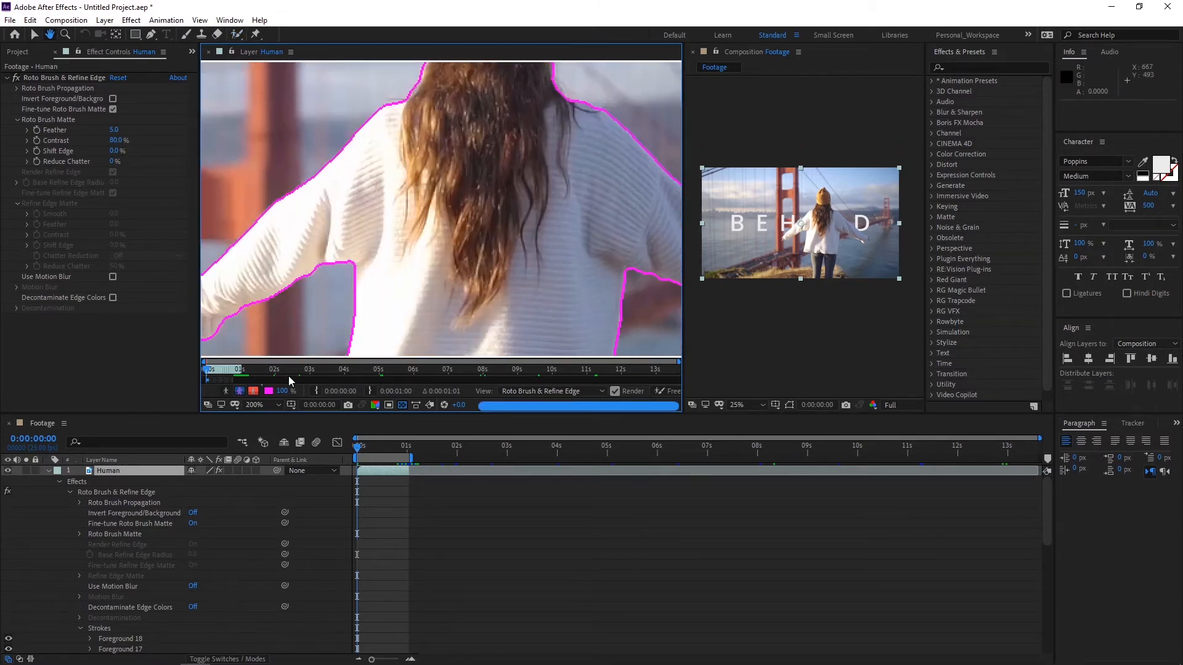
click(269, 425)
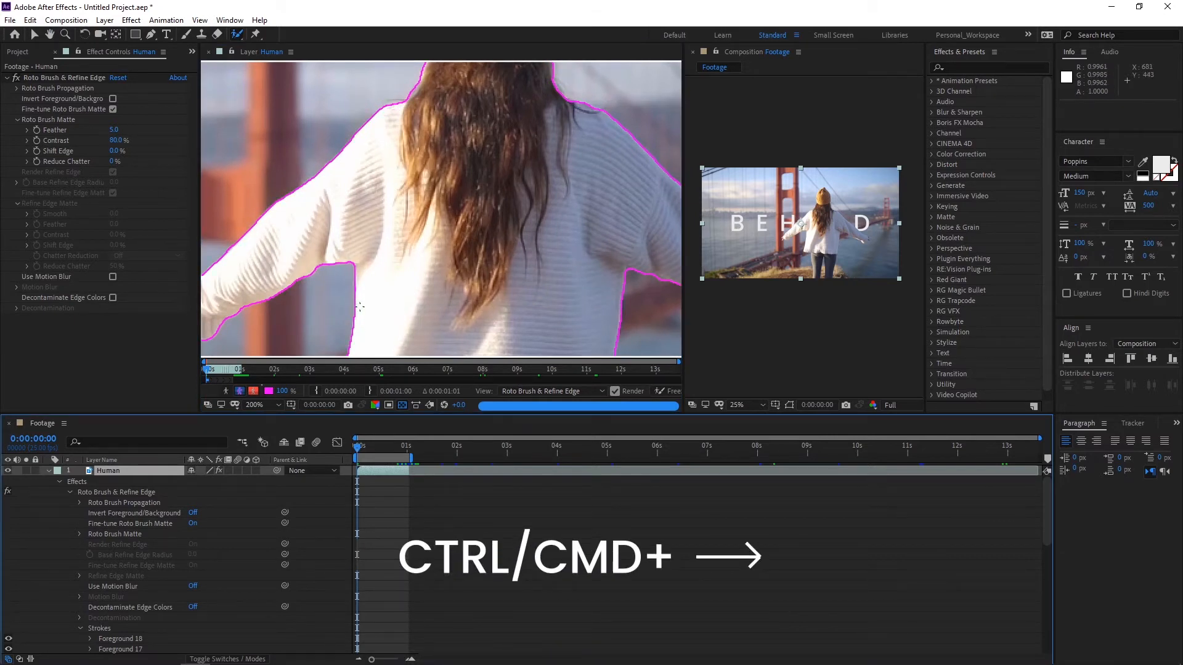
key(ctrl+Right)
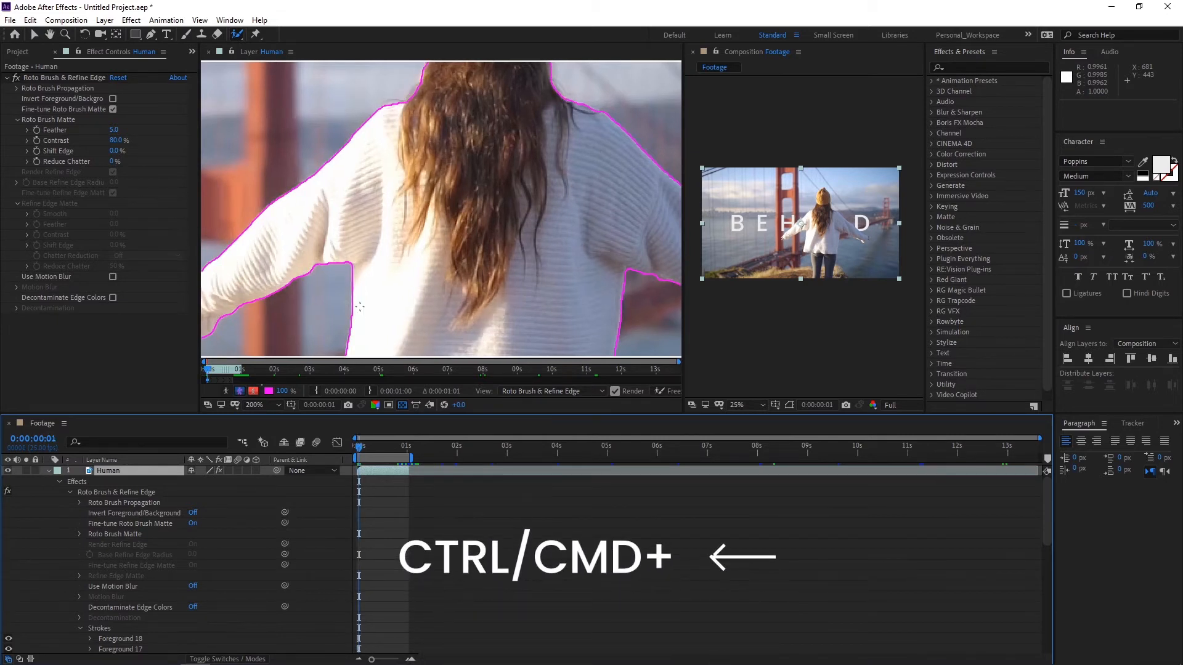
key(ctrl+Left)
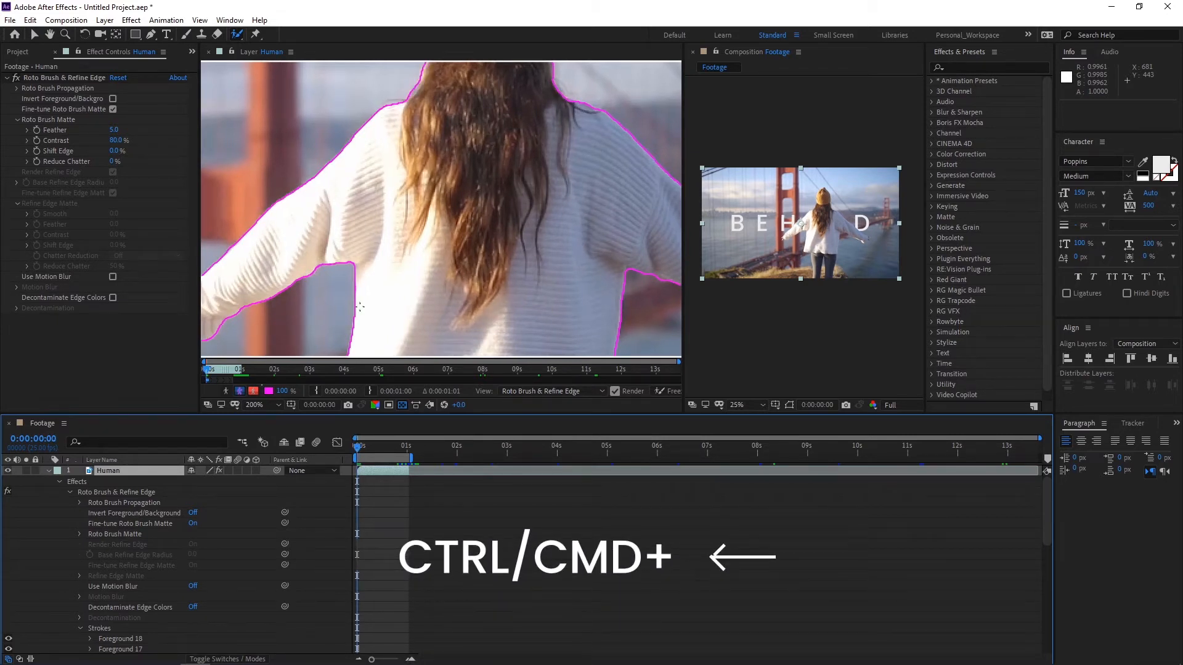
key(ctrl+Right)
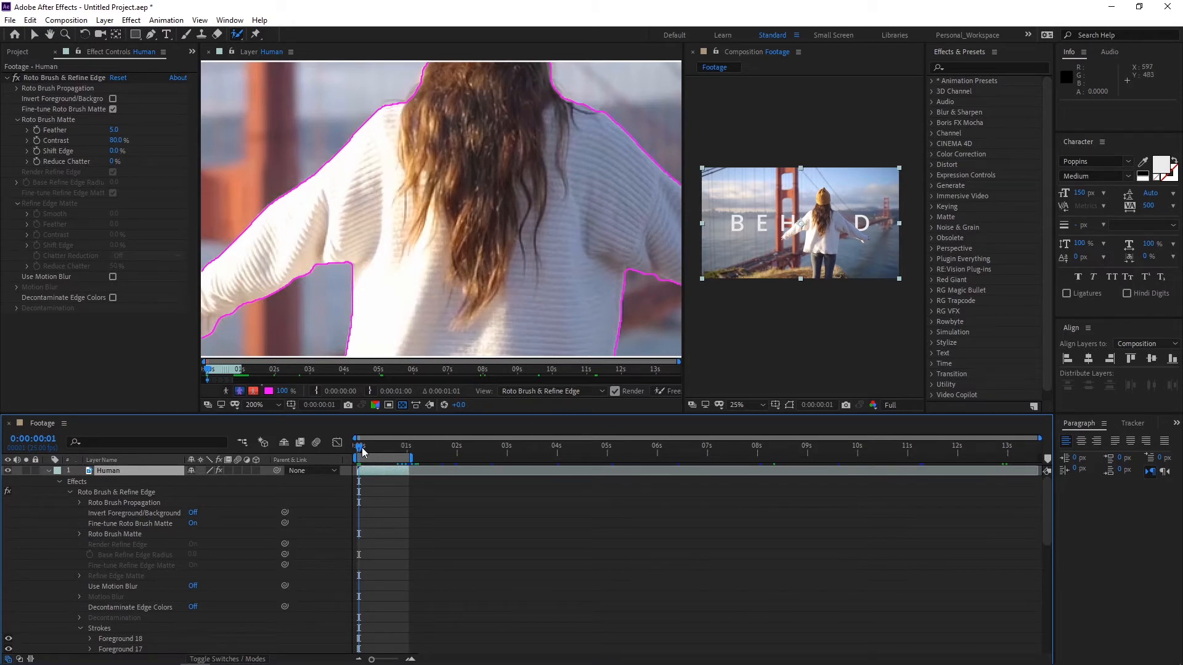
Refine the outline of the woman's right hand with Roto Brush strokes from frame 0:00:00:01 to 0:00:00:04
scroll(443, 209, up, 2)
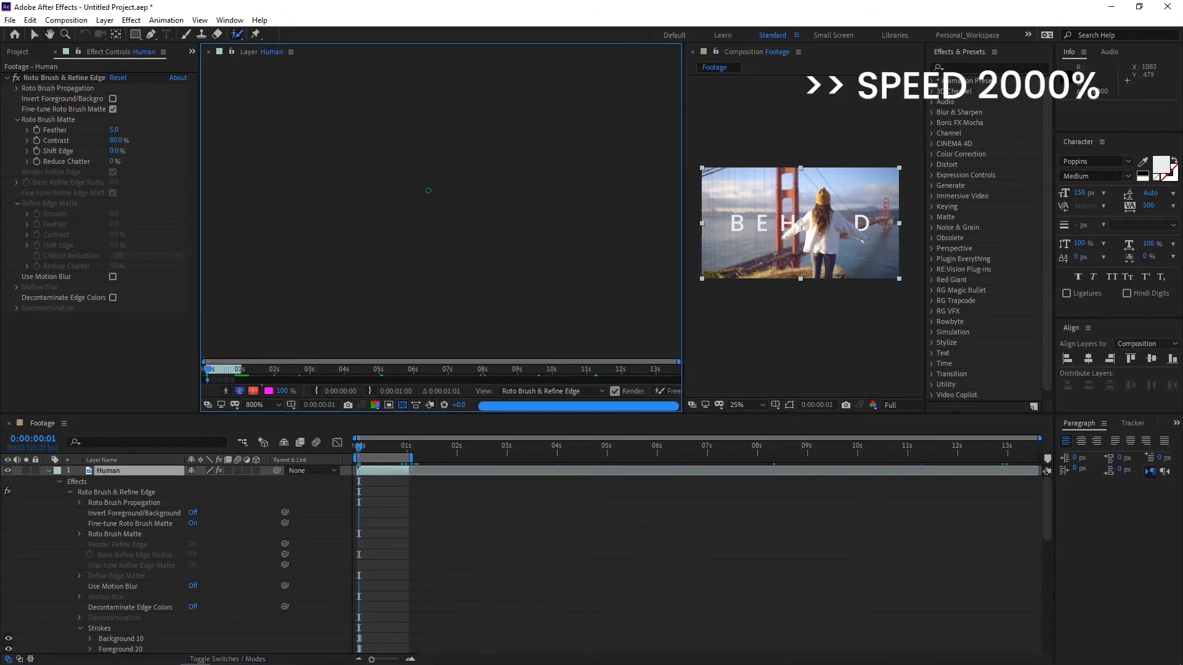
drag(427, 190, 455, 173)
key(ctrl+Right)
scroll(475, 195, up, 2)
scroll(475, 195, down, 1)
drag(462, 231, 406, 270)
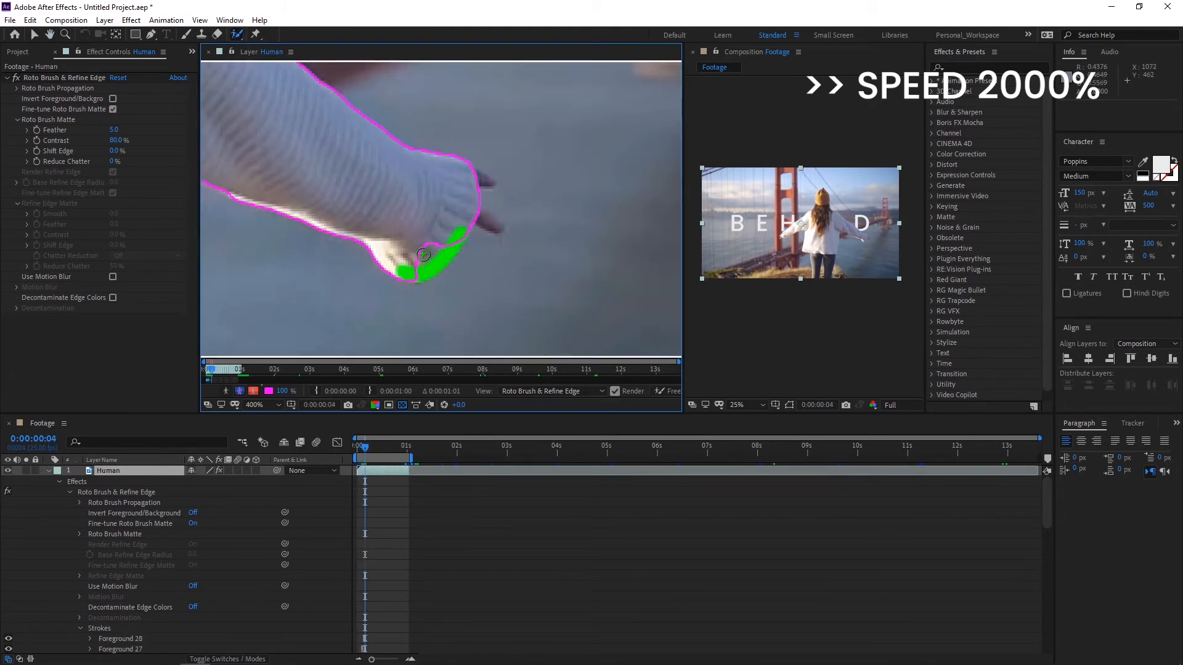
Advance frame by frame to 0:00:00:17, adding foreground strokes along the right sleeve cuff and lower hand where the outline cuts in
key(ctrl+Right)
key(ctrl+Right)
key(ctrl+Right)
drag(464, 194, 438, 233)
key(ctrl+Right)
key(ctrl+Right)
key(ctrl+Right)
key(ctrl+Right)
mouse_move(457, 173)
mouse_down()
mouse_move(426, 249)
mouse_move(428, 194)
mouse_up()
key(ctrl+Right)
key(ctrl+Right)
key(ctrl+Right)
key(ctrl+Right)
key(ctrl+Right)
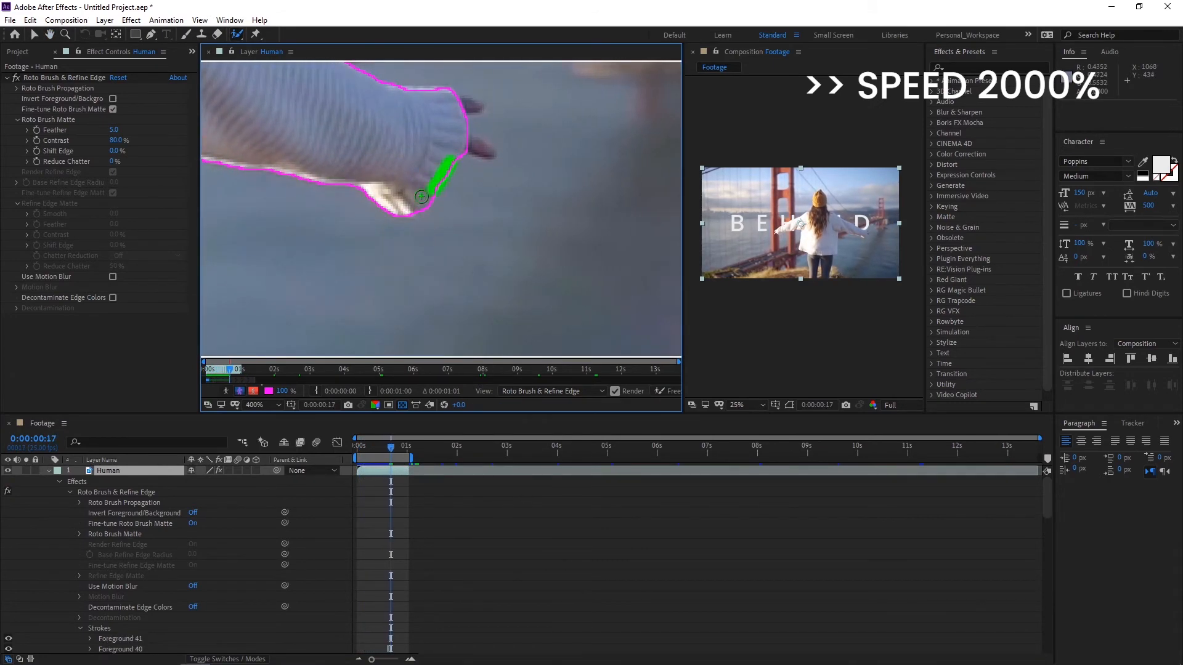
Continue frame by frame past 0:00:00:17 to the end of the one-second span, adding the right hand's fingers to the foreground
key(ctrl+Right)
key(ctrl+Right)
key(ctrl+Right)
mouse_move(481, 150)
mouse_down()
mouse_move(453, 143)
mouse_move(491, 198)
mouse_up()
key(ctrl+Right)
key(ctrl+Right)
key(ctrl+Right)
key(ctrl+Right)
key(ctrl+Right)
Step back through the frames to 0:00:00:15, extending the foreground over the right cuff and fingers
scroll(477, 114, up, 1)
key(ctrl+Left)
key(ctrl+Left)
mouse_move(464, 121)
mouse_down()
mouse_move(428, 111)
mouse_move(454, 203)
mouse_up()
key(ctrl+Left)
key(ctrl+Left)
scroll(438, 154, down, 1)
key(ctrl+Left)
key(ctrl+Left)
key(ctrl+Left)
key(ctrl+Left)
key(ctrl+Left)
key(ctrl+Left)
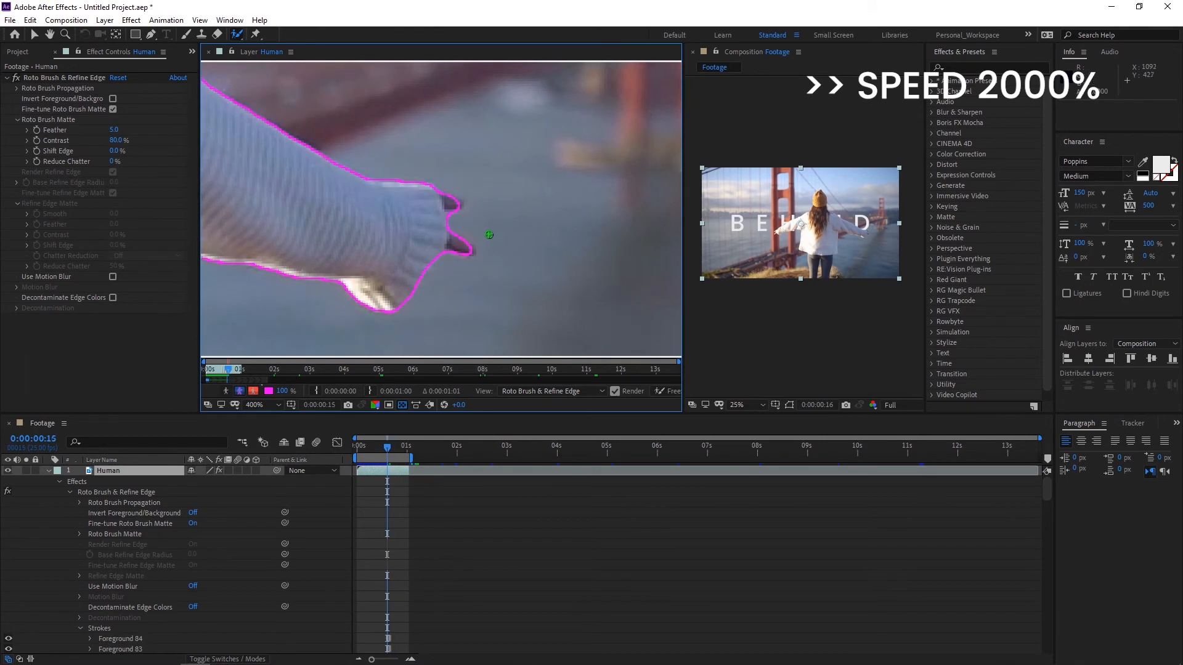
Correct the outline around the right fingers and lower hand at frames 0:00:00:16 and 0:00:00:15
key(ctrl+Right)
drag(462, 248, 444, 241)
key(ctrl+Left)
drag(373, 296, 389, 311)
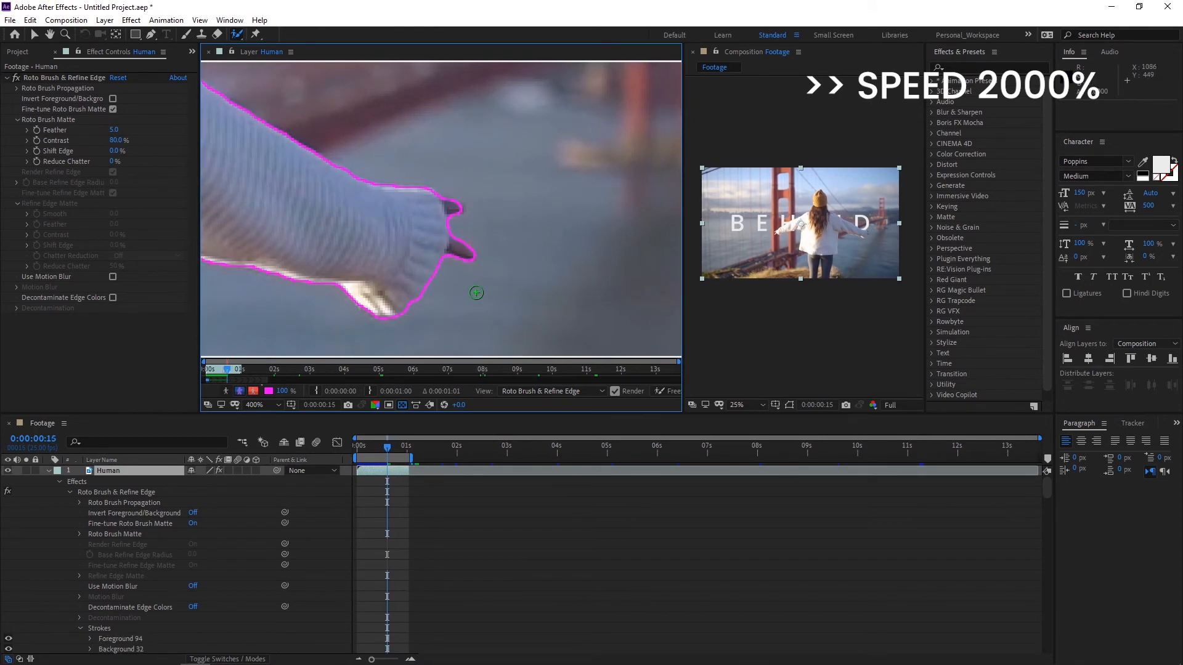
Step back frame by frame toward the start, refining the edge between the right fingers and lower hand at 0:00:00:09
key(ctrl+Left)
key(ctrl+Left)
key(ctrl+Left)
key(ctrl+Left)
key(ctrl+Left)
mouse_move(454, 281)
mouse_down()
mouse_move(472, 289)
mouse_move(407, 337)
mouse_up()
key(ctrl+Left)
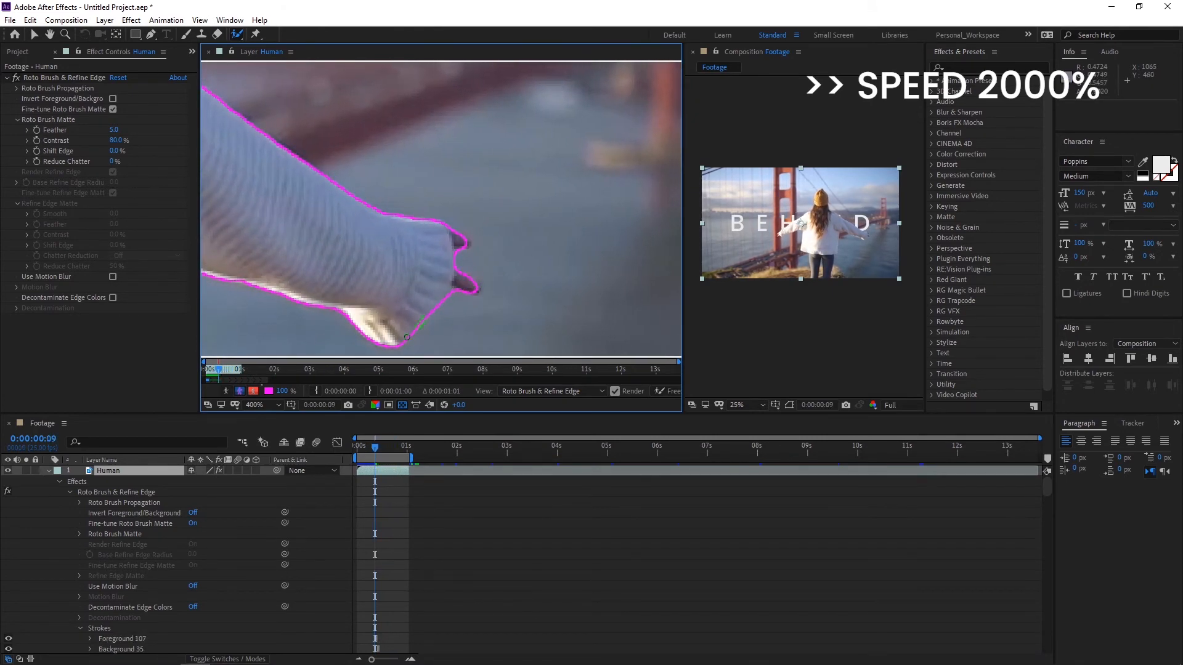
key(ctrl+Left)
key(ctrl+Left)
key(ctrl+Left)
key(ctrl+Left)
key(ctrl+Left)
scroll(557, 235, down, 1)
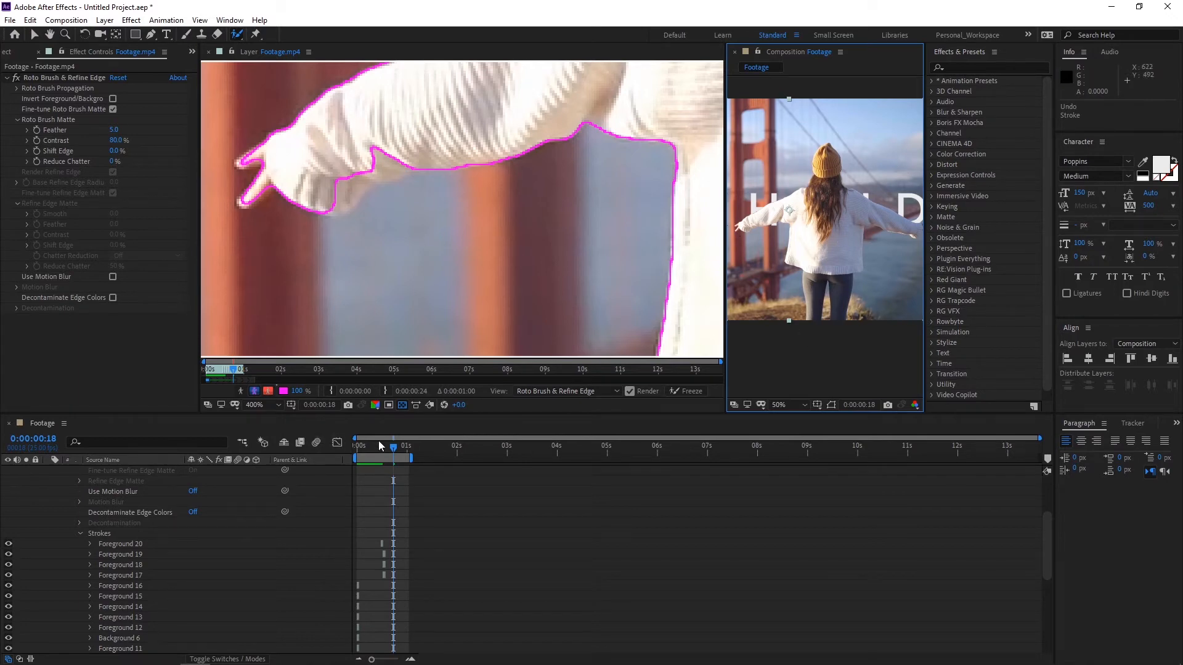
Scrub to 0:00:00:14, examine the outline and the composite around both arms, and scrub on to the one-second mark
mouse_move(383, 453)
mouse_down()
mouse_move(357, 451)
mouse_move(386, 456)
mouse_up()
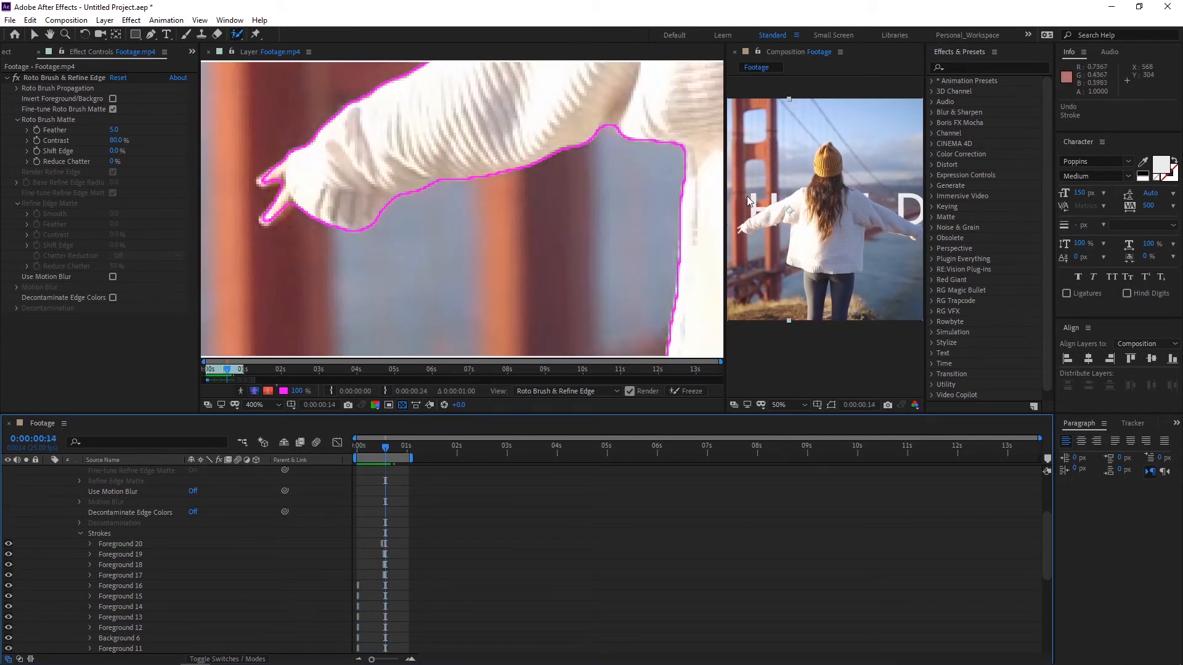
scroll(503, 192, down, 2)
scroll(811, 237, up, 2)
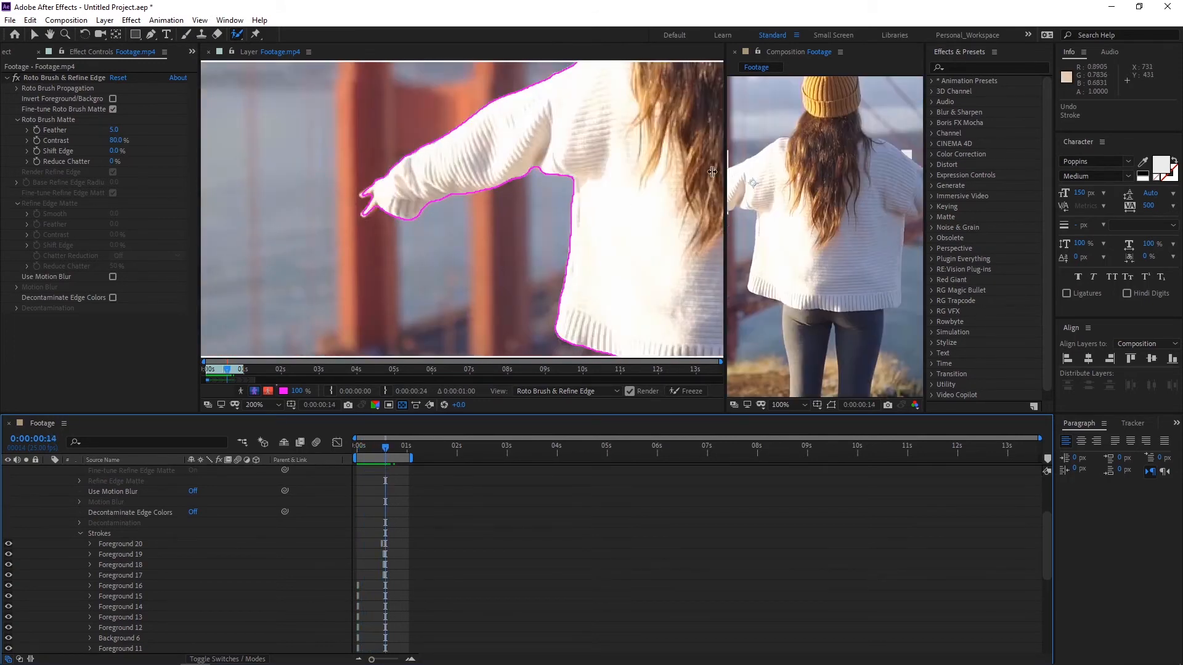
scroll(853, 241, down, 2)
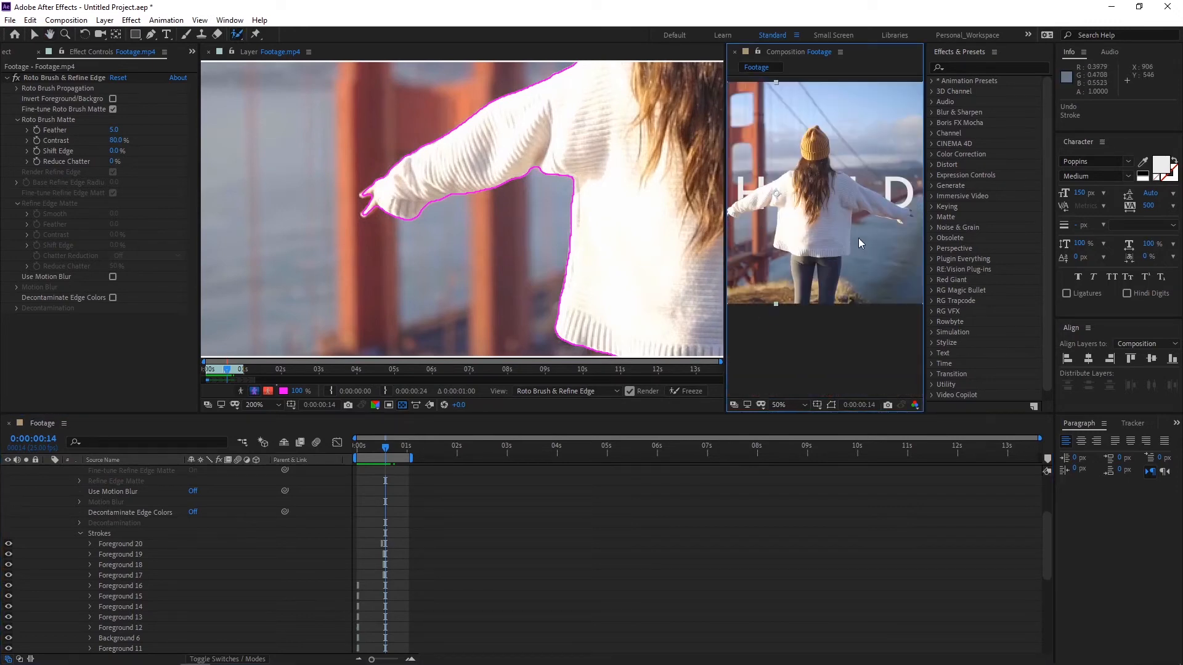
drag(588, 204, 478, 142)
scroll(478, 142, down, 2)
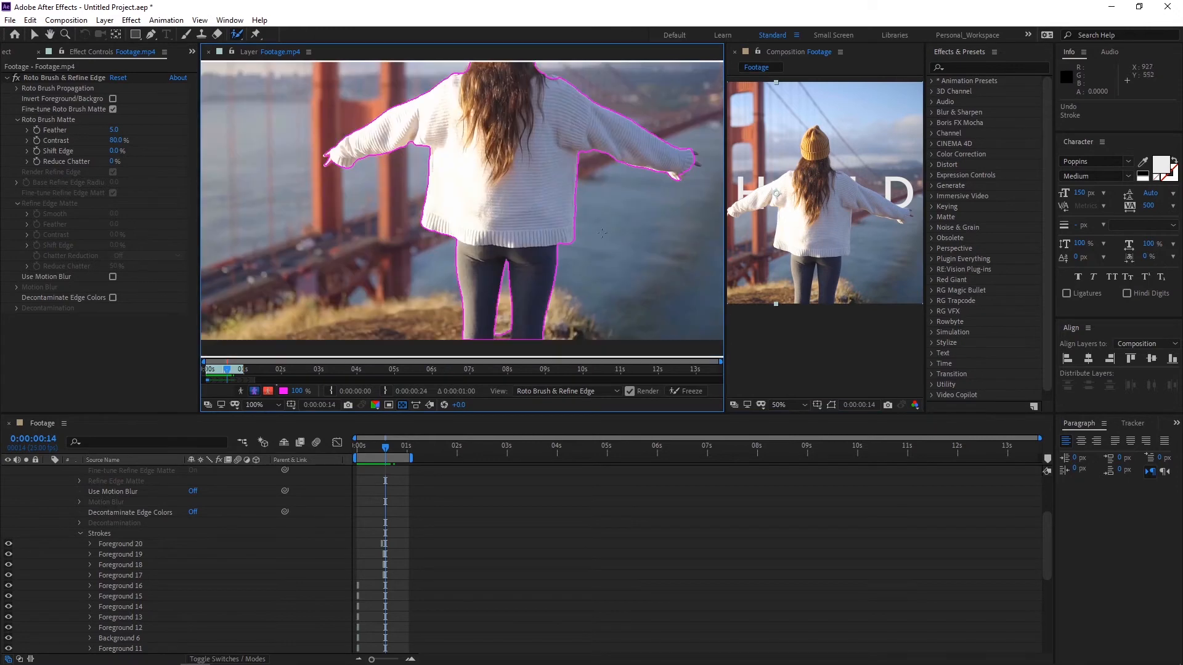
scroll(897, 200, up, 1)
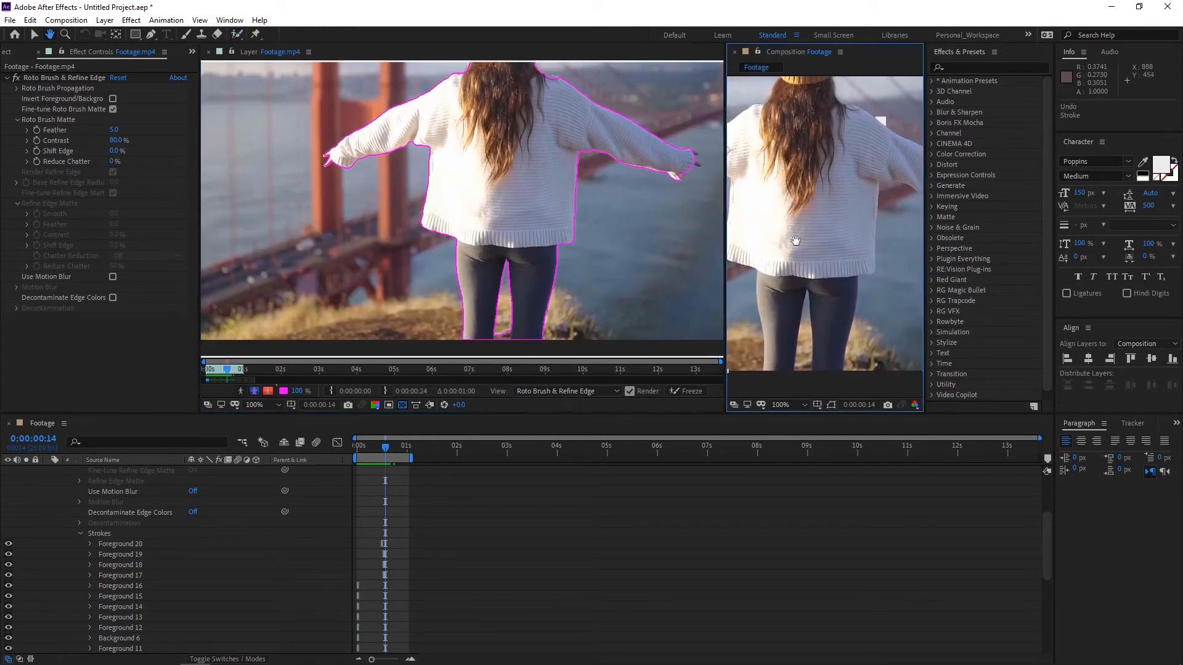
drag(897, 198, 770, 263)
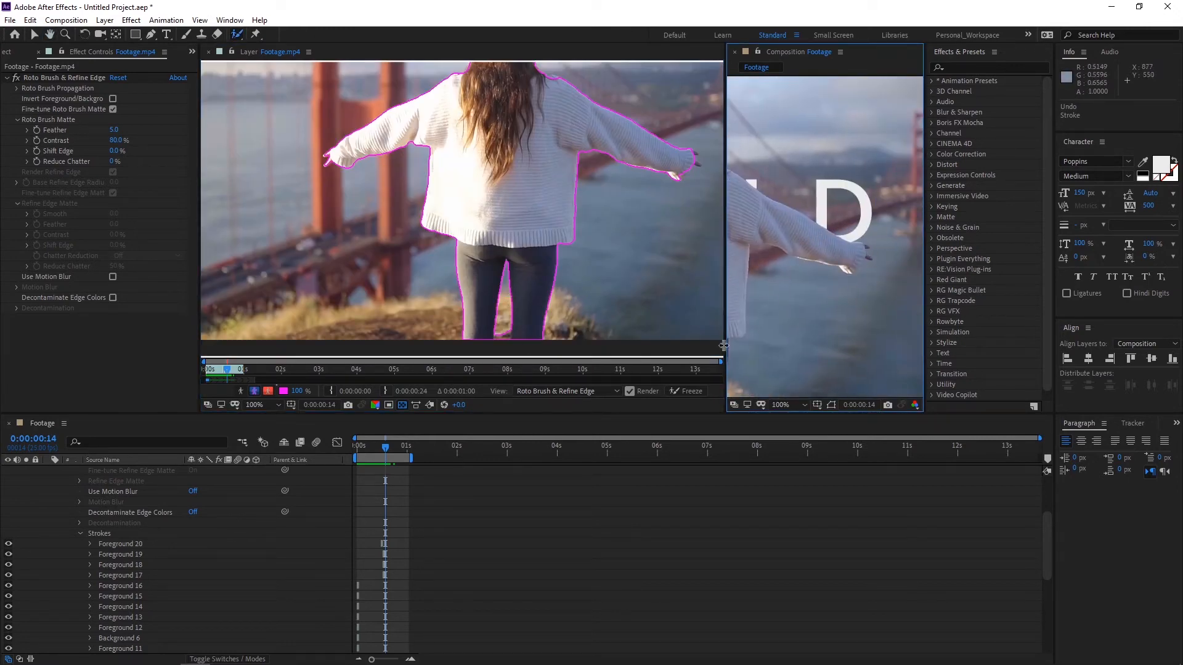
drag(385, 448, 407, 455)
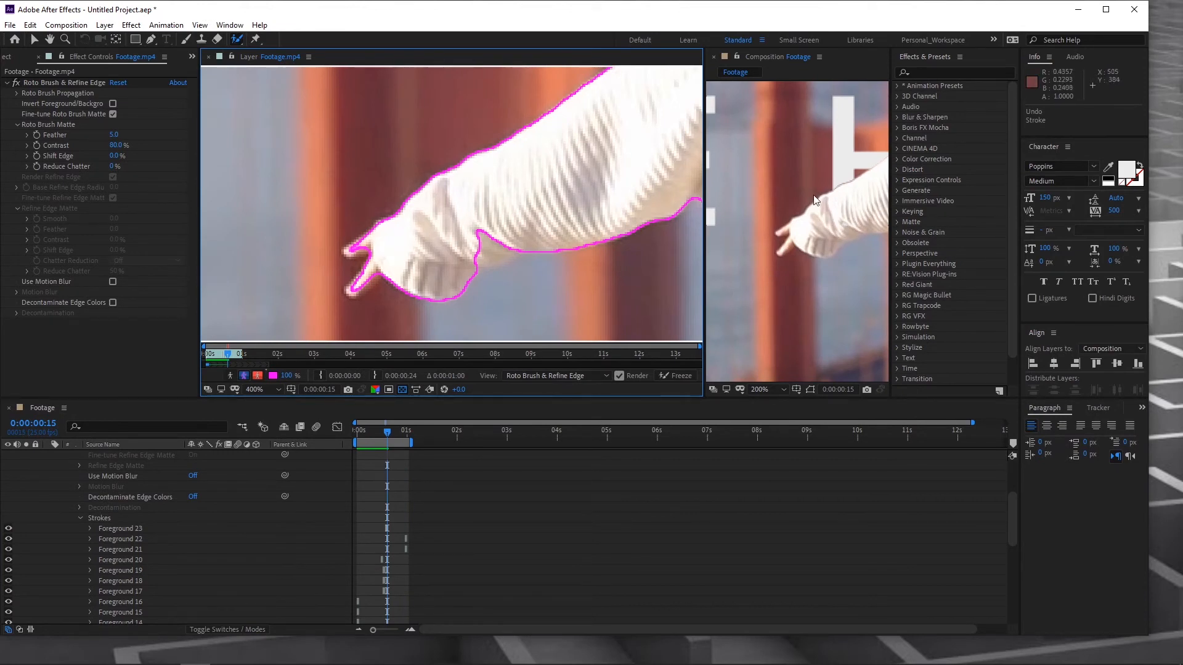
Compare the neighbouring frames and add a foreground stroke to the lower edge of the left sleeve at 0:00:00:15
key(Page_Down)
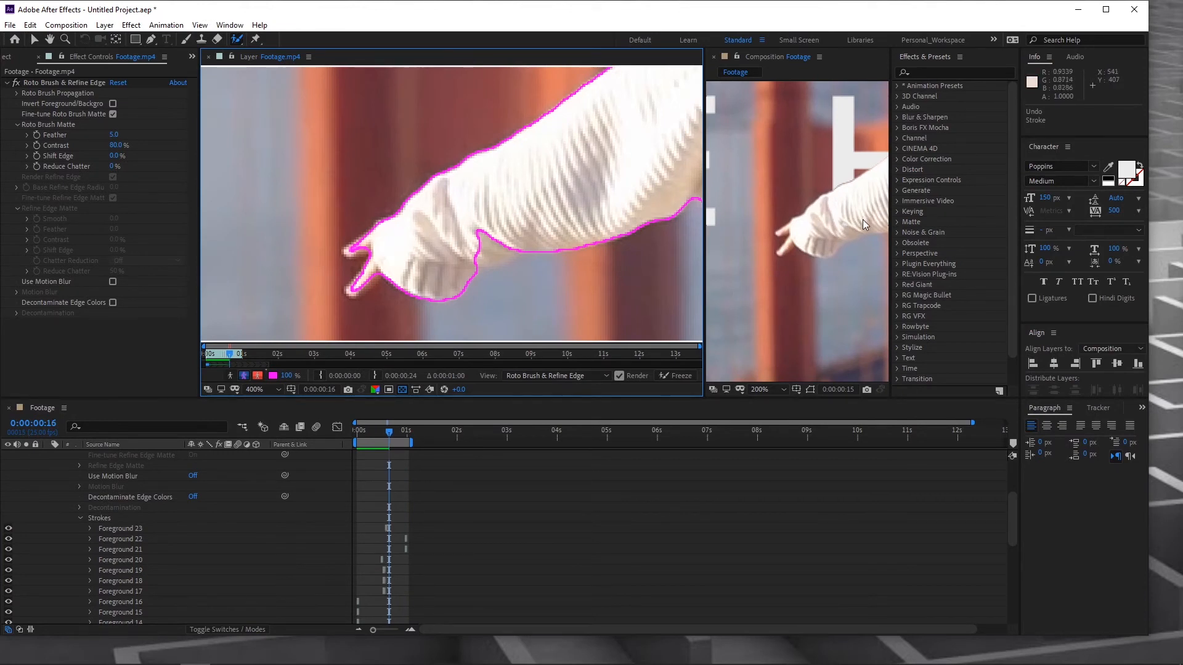
key(Page_Up)
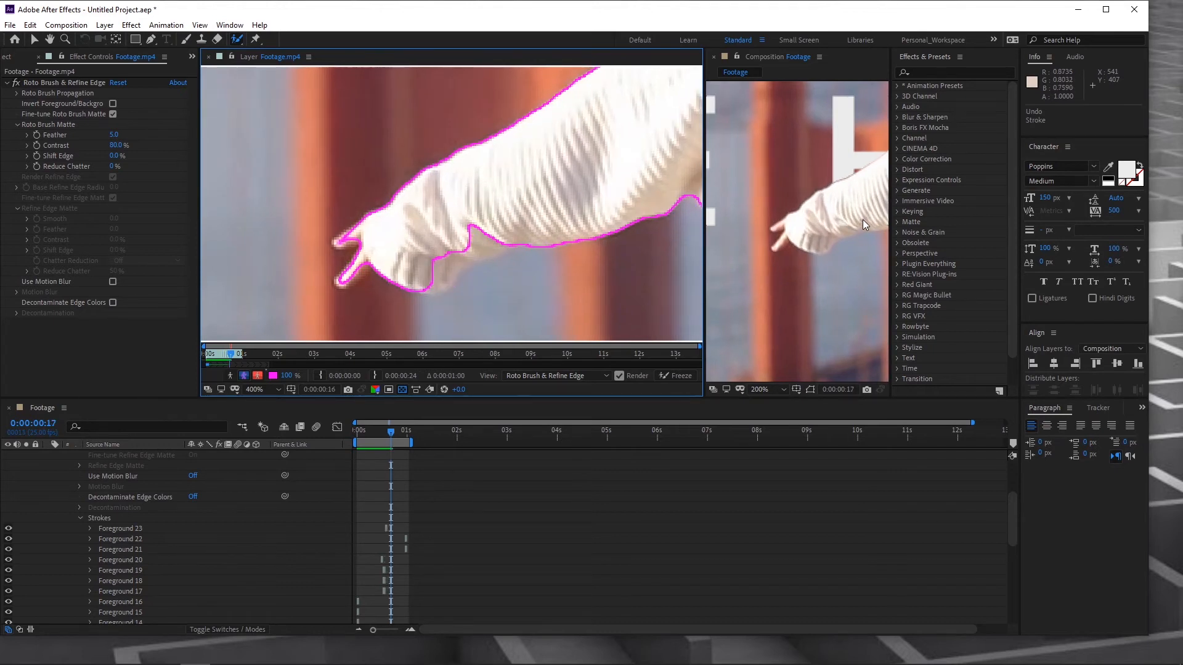
key(Page_Up)
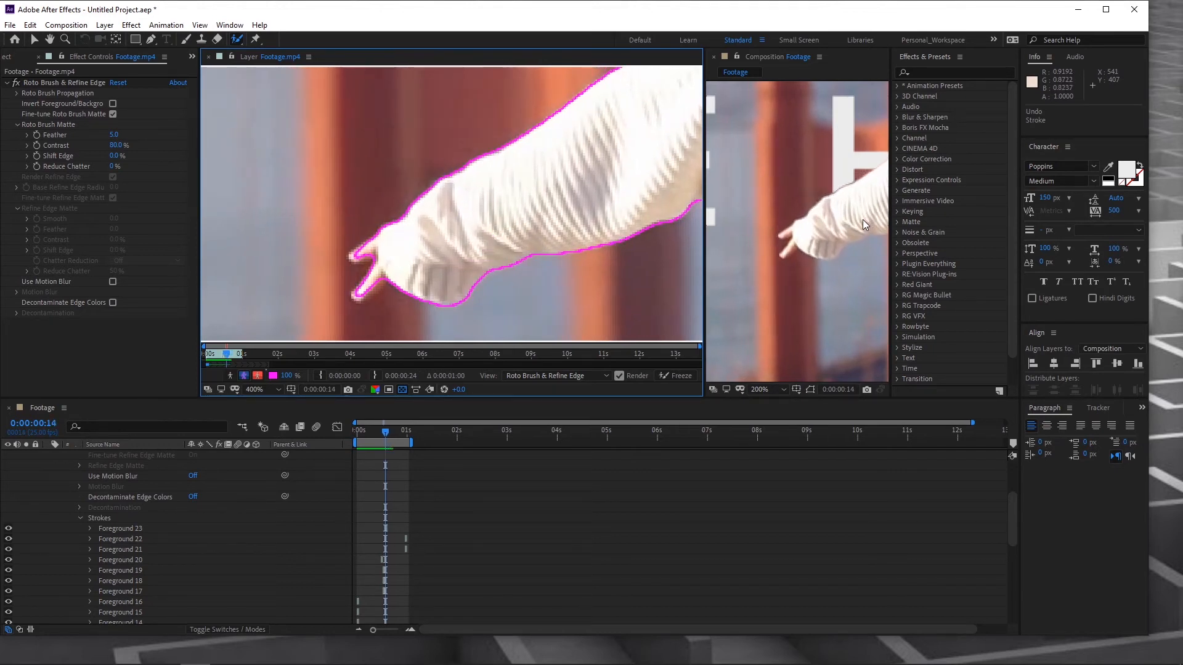
key(Page_Down)
drag(478, 270, 459, 259)
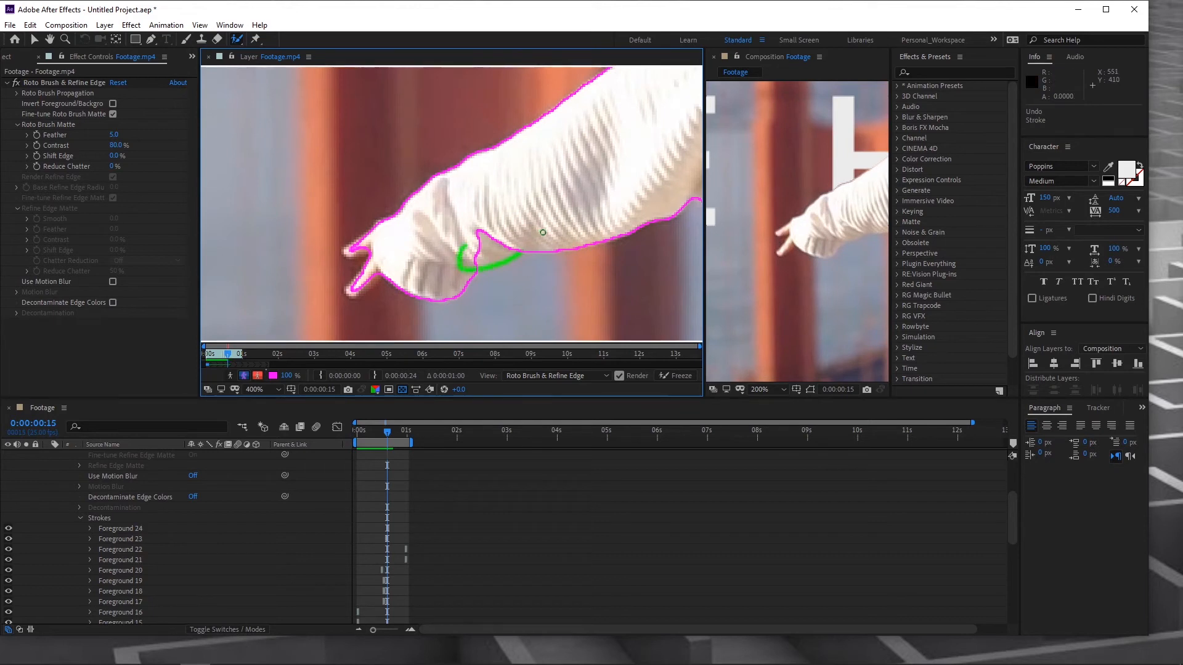
Advance frame by frame, adding the missing part of the left cuff to the foreground at 0:00:00:17 and 0:00:00:19
key(Page_Down)
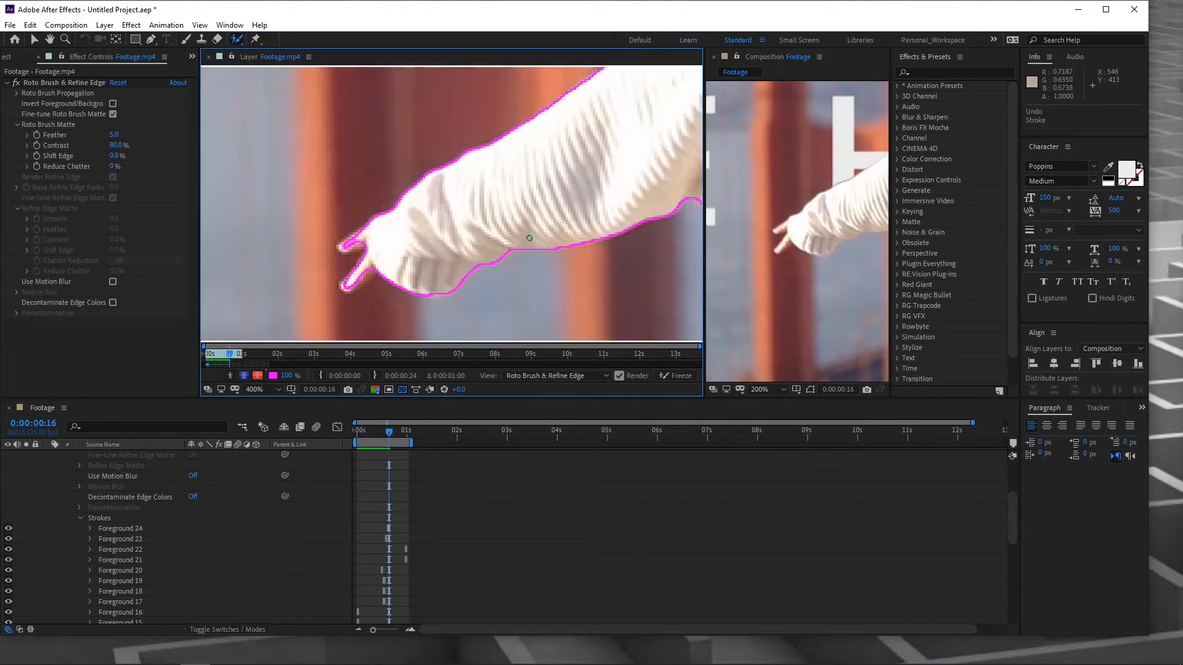
key(Page_Down)
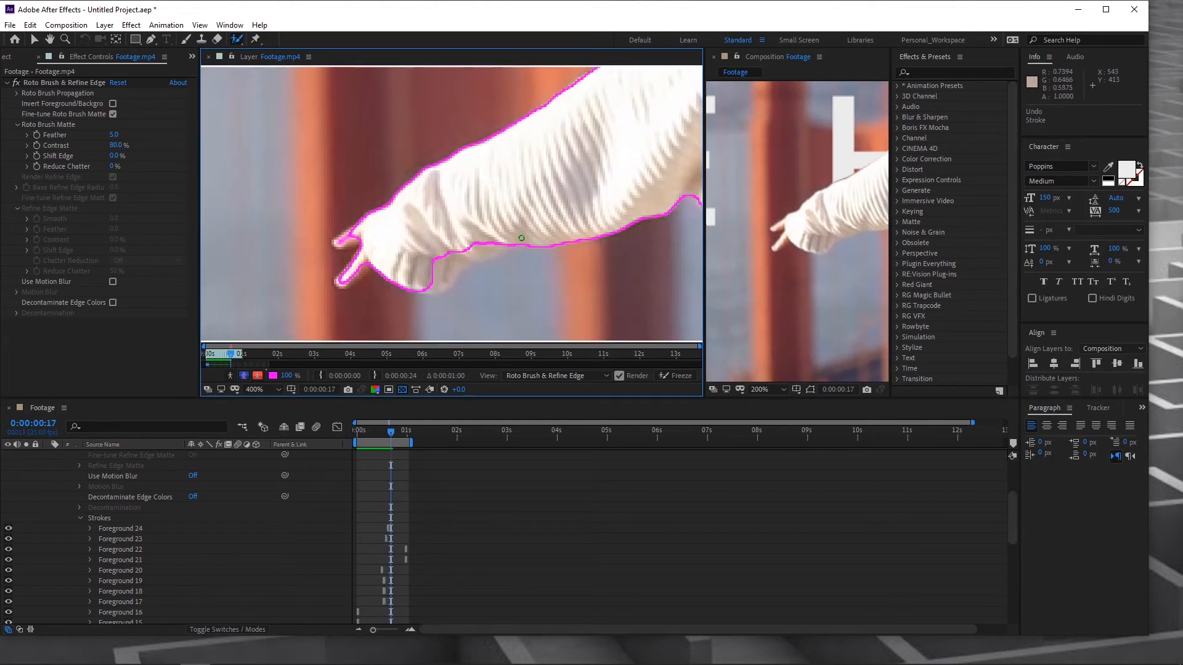
drag(423, 260, 425, 259)
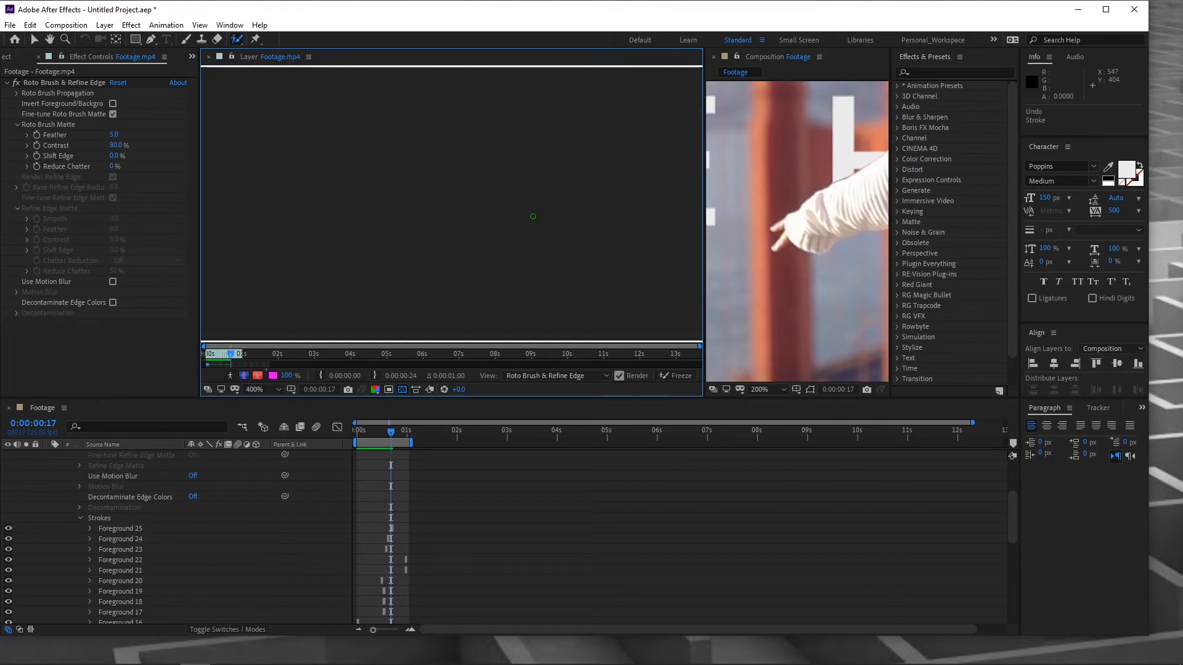
key(Page_Down)
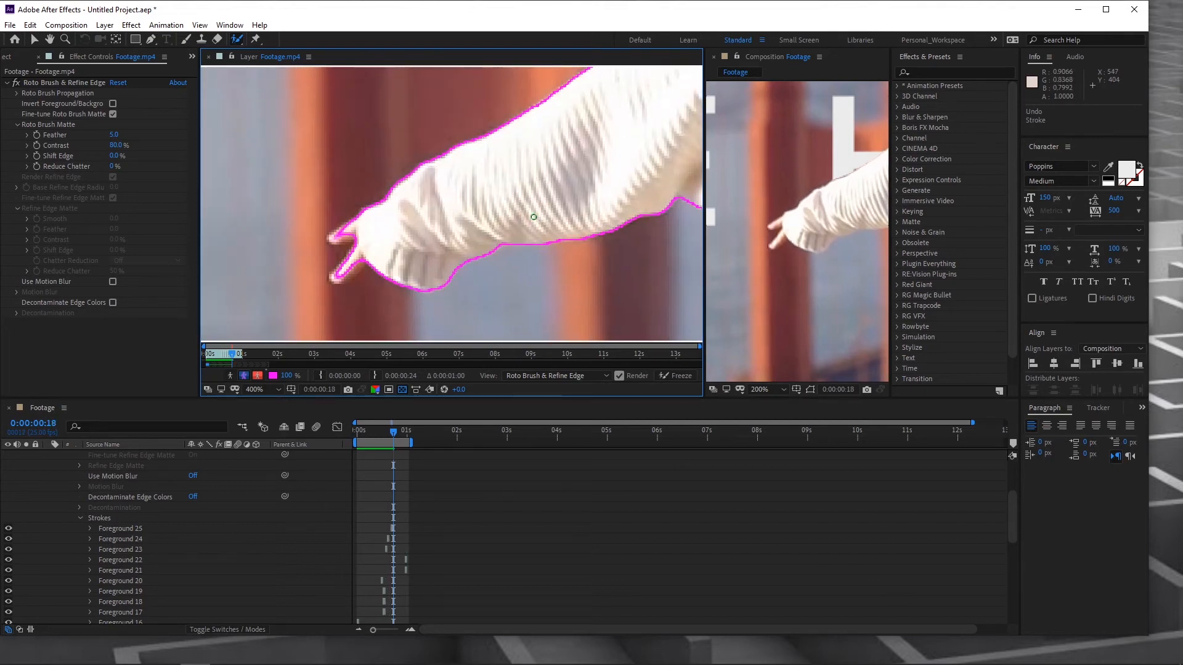
key(Page_Down)
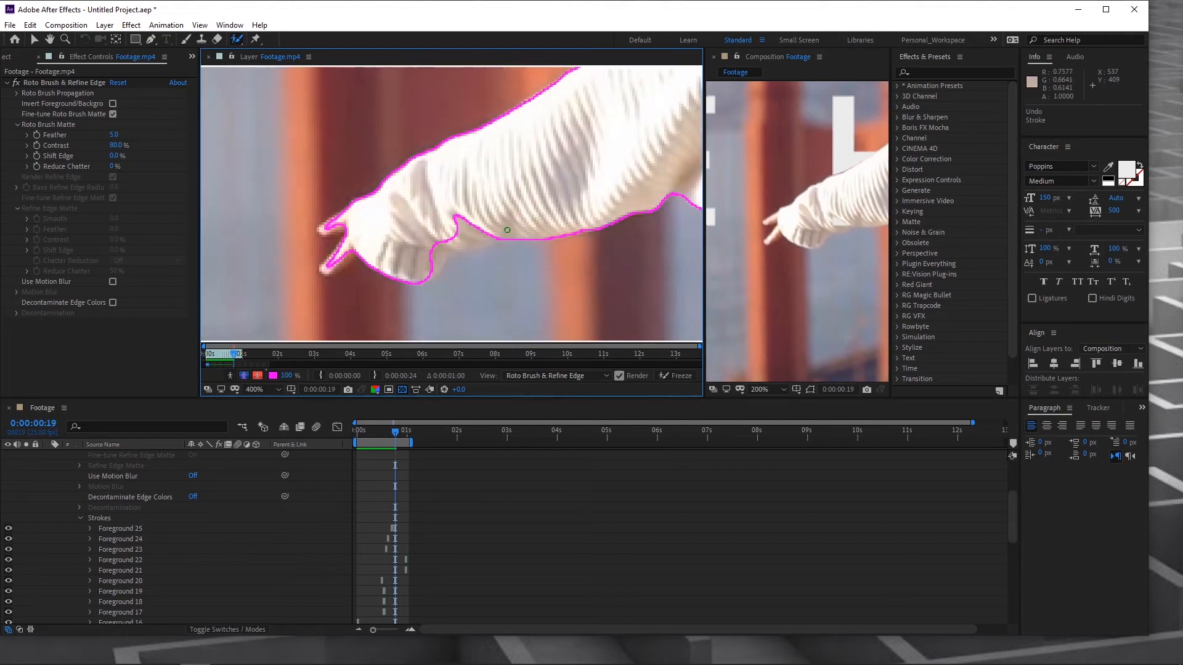
drag(402, 273, 403, 275)
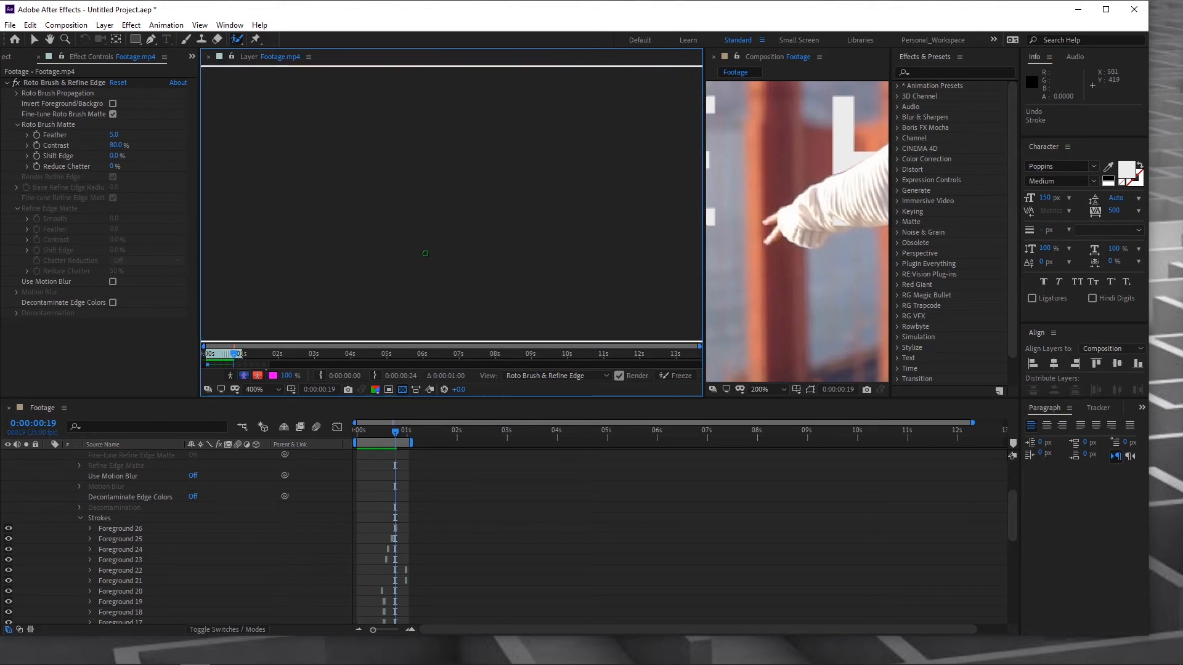
Add foreground strokes under the left sleeve at 0:00:00:20 and 0:00:00:21 and step through the remaining frames
key(Page_Down)
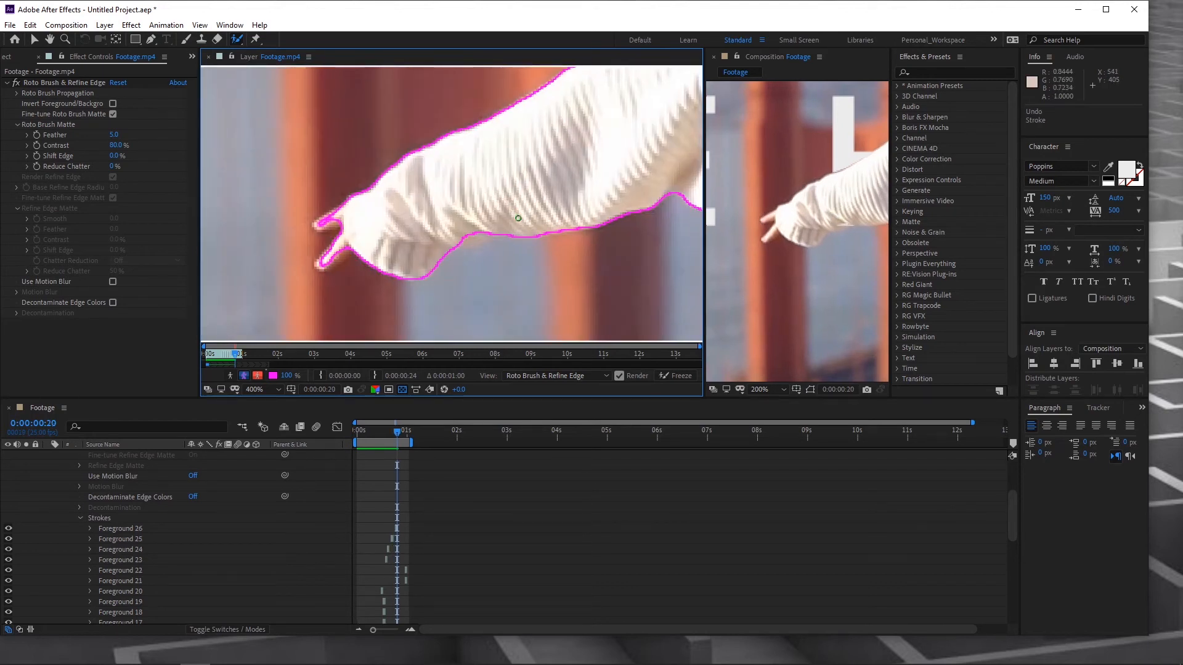
drag(497, 236, 475, 245)
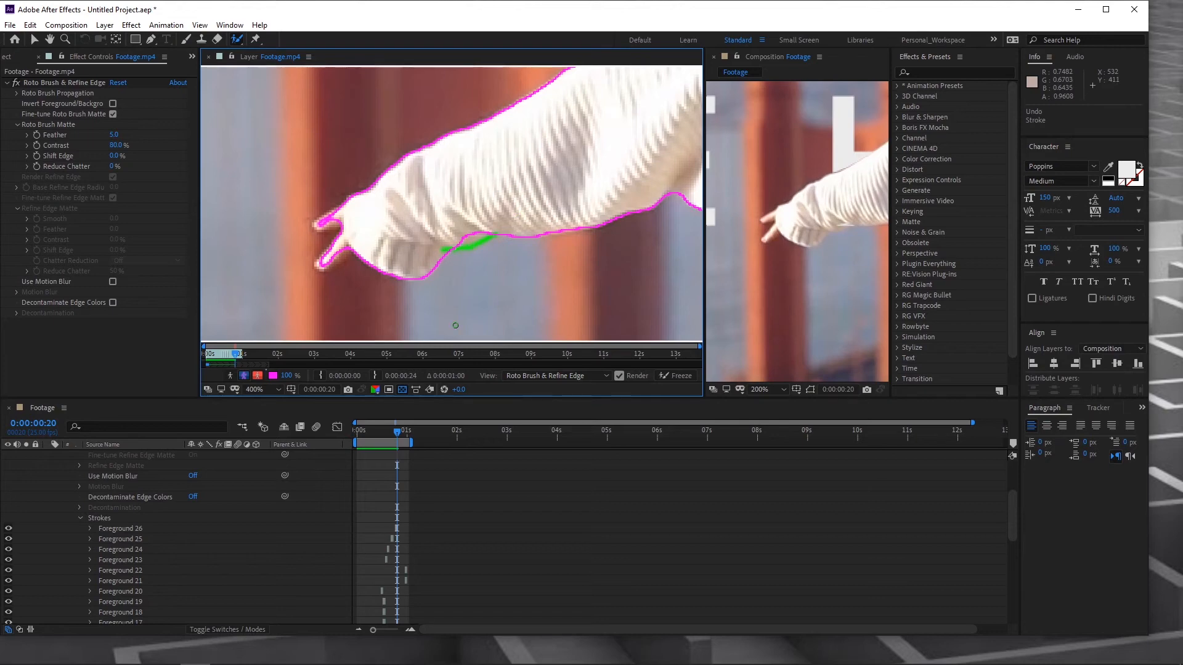
key(Page_Down)
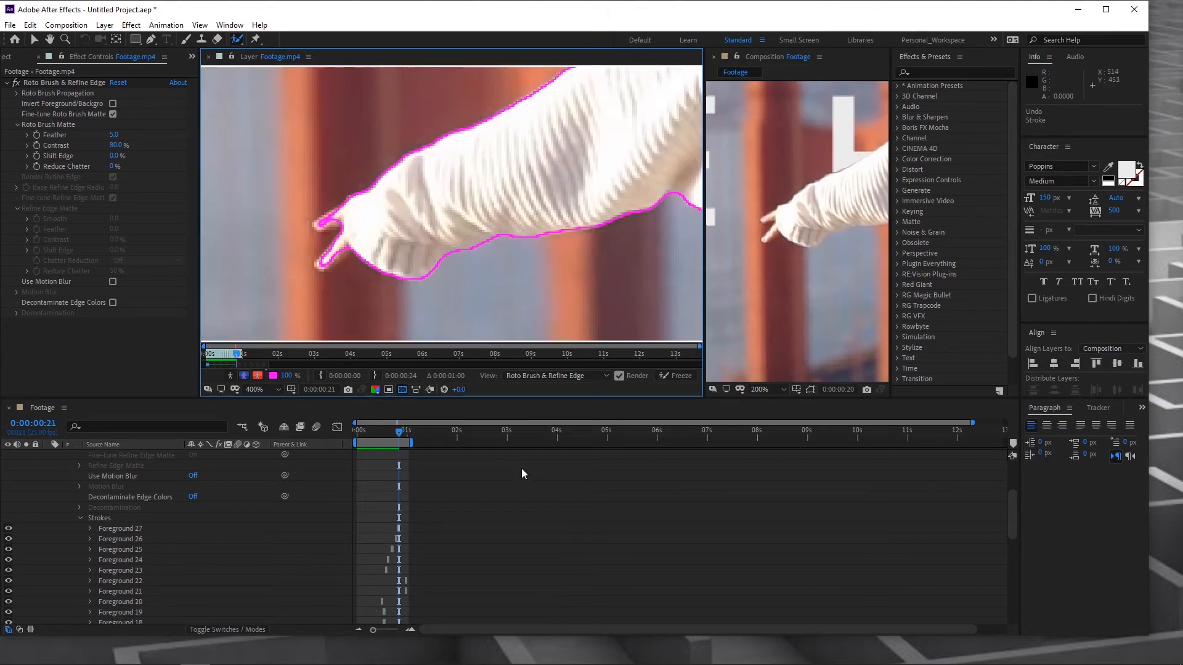
drag(496, 233, 435, 241)
key(Page_Down)
key(Page_Down)
key(Page_Down)
key(Page_Down)
Exclude the strip above the right cuff with a background stroke at 0:00:00:19 and check the frames up to 0:00:00:23
scroll(459, 216, down, 1)
scroll(456, 217, up, 1)
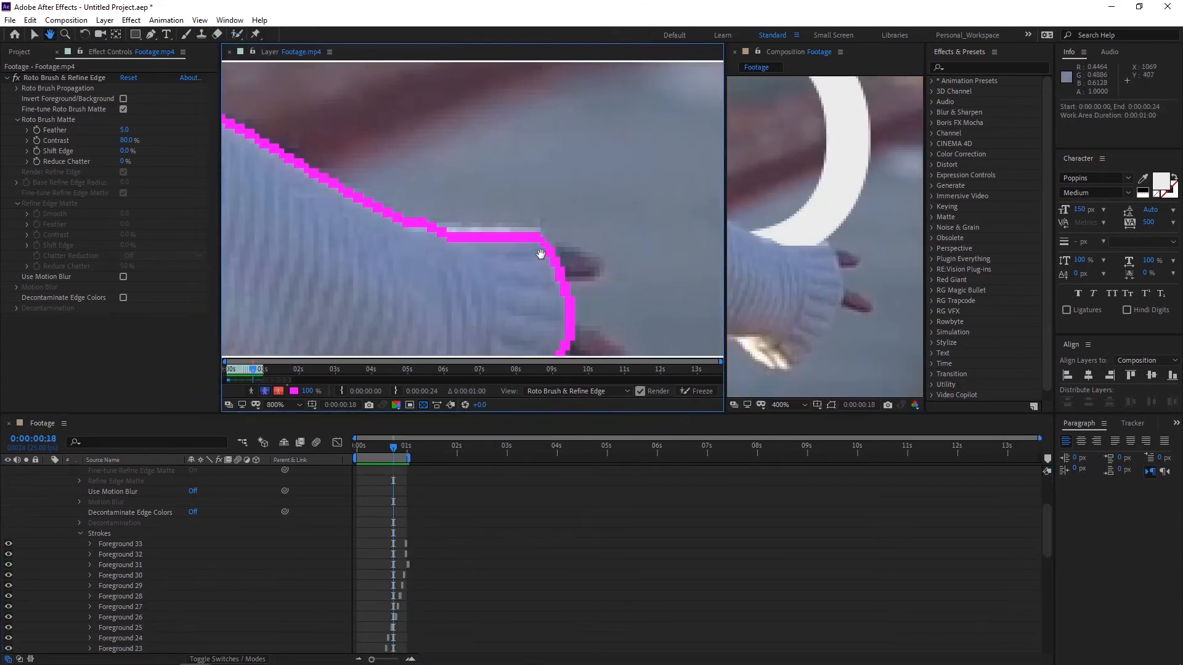
mouse_move(393, 450)
mouse_down()
mouse_move(380, 450)
mouse_move(396, 453)
mouse_up()
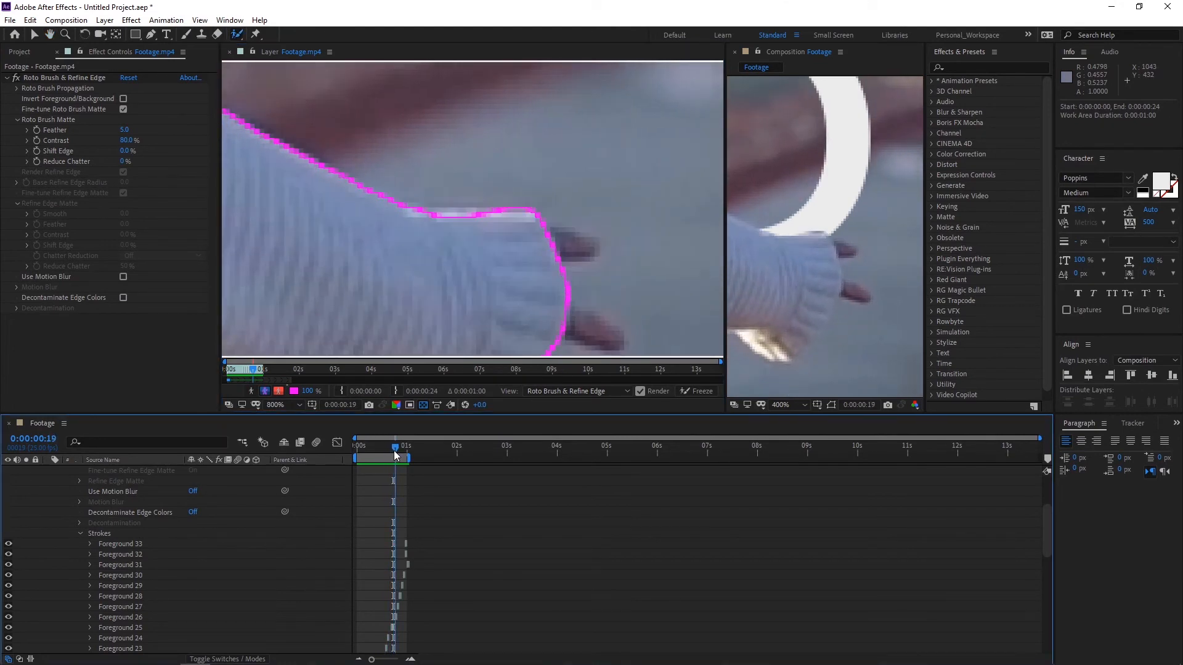
alt+drag(502, 208, 540, 208)
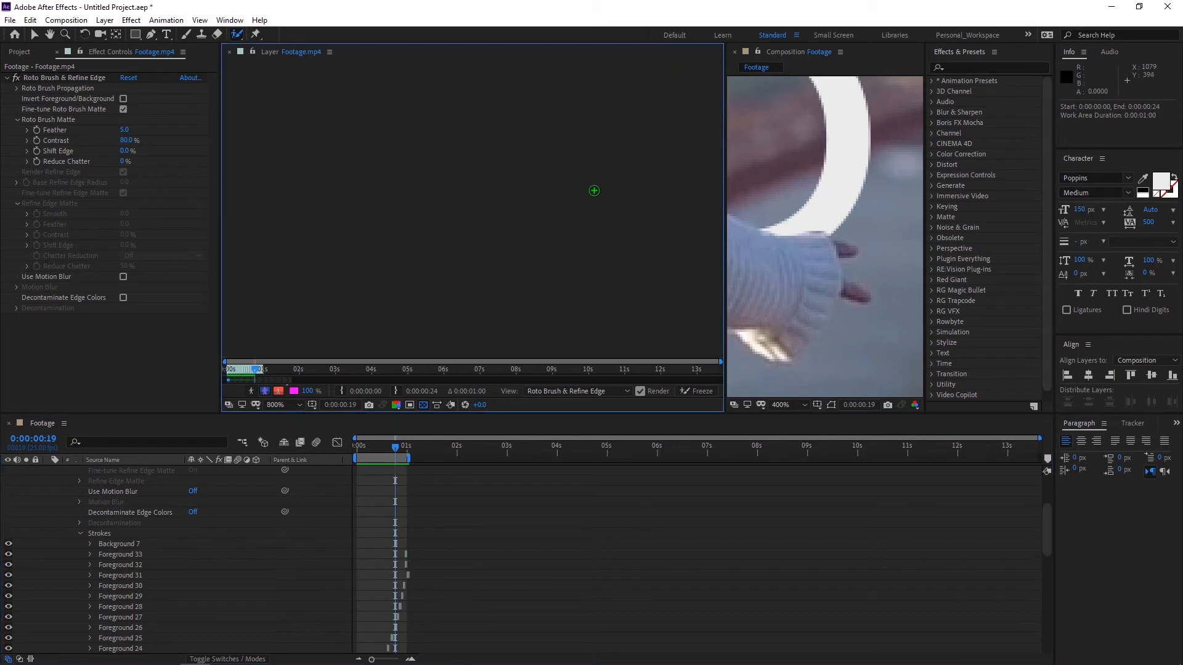
drag(398, 450, 401, 450)
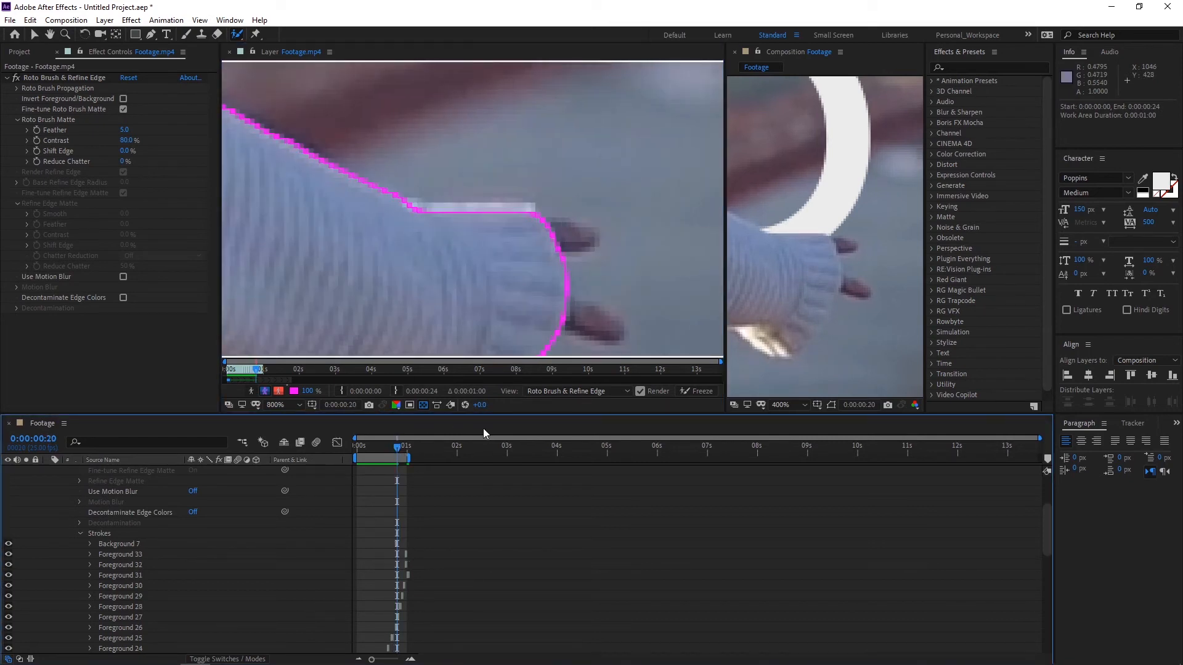
key(Page_Down)
key(Page_Down)
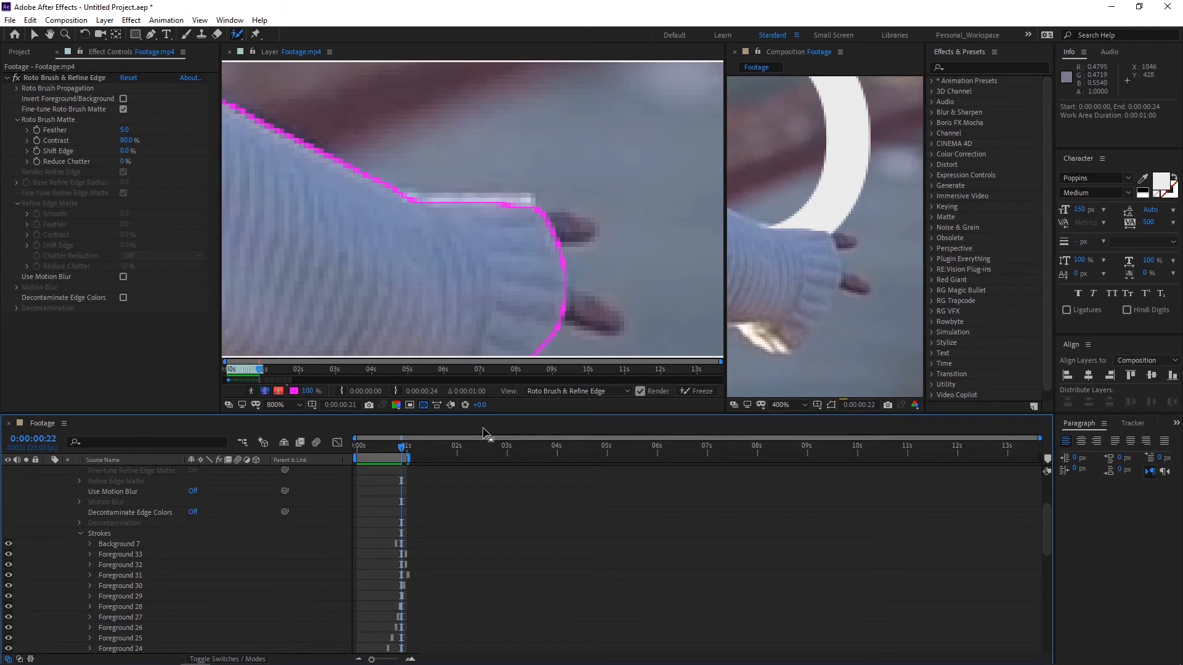
key(Page_Down)
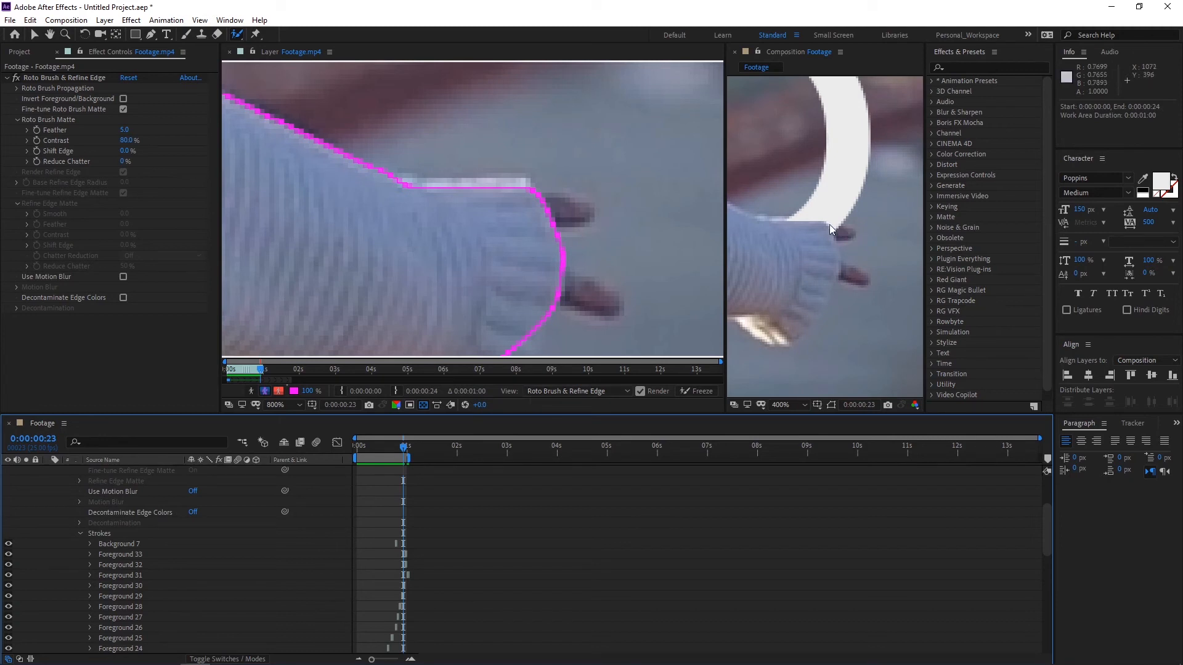
Add a foreground stroke beside the right hand's upper finger at 0:00:00:23 and step back to 0:00:00:20
drag(571, 210, 552, 229)
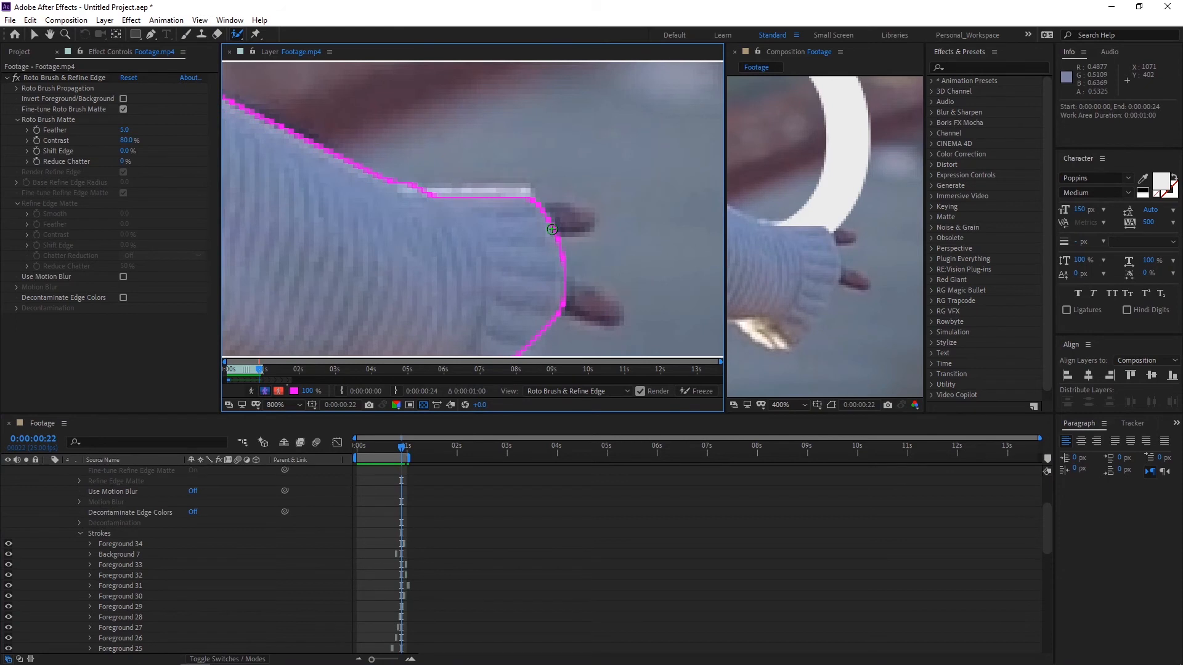
key(Page_Up)
key(Page_Up)
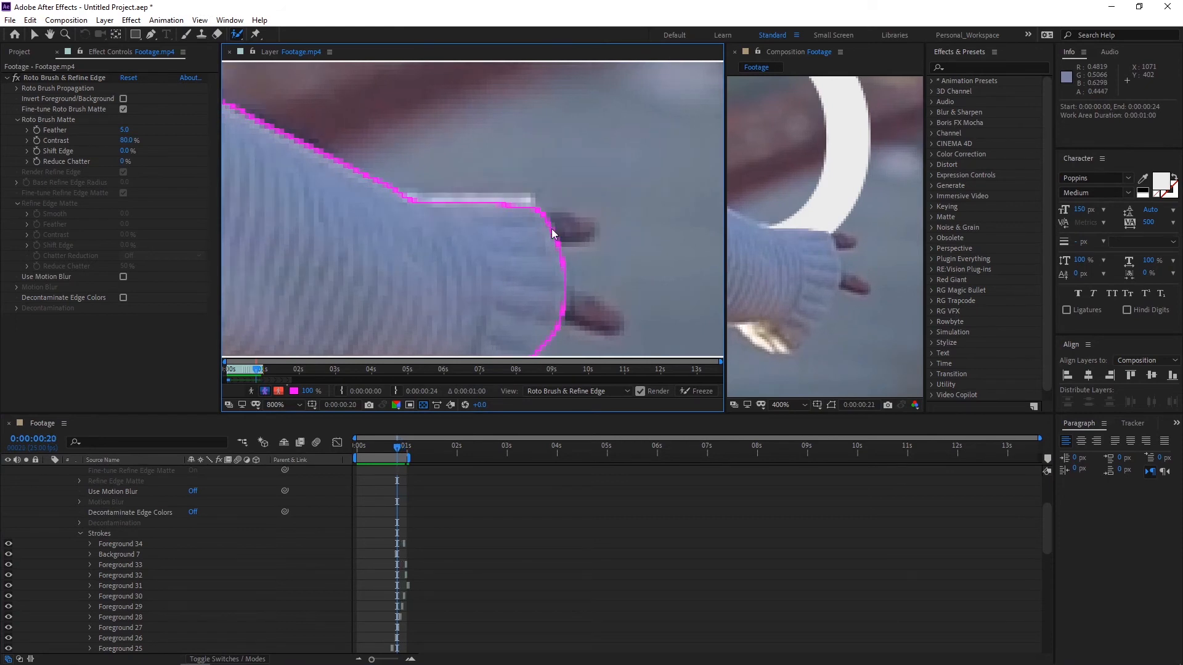
Add a foreground stroke over the right hand's upper finger at 0:00:00:20 and advance to the next frame
drag(583, 242, 554, 252)
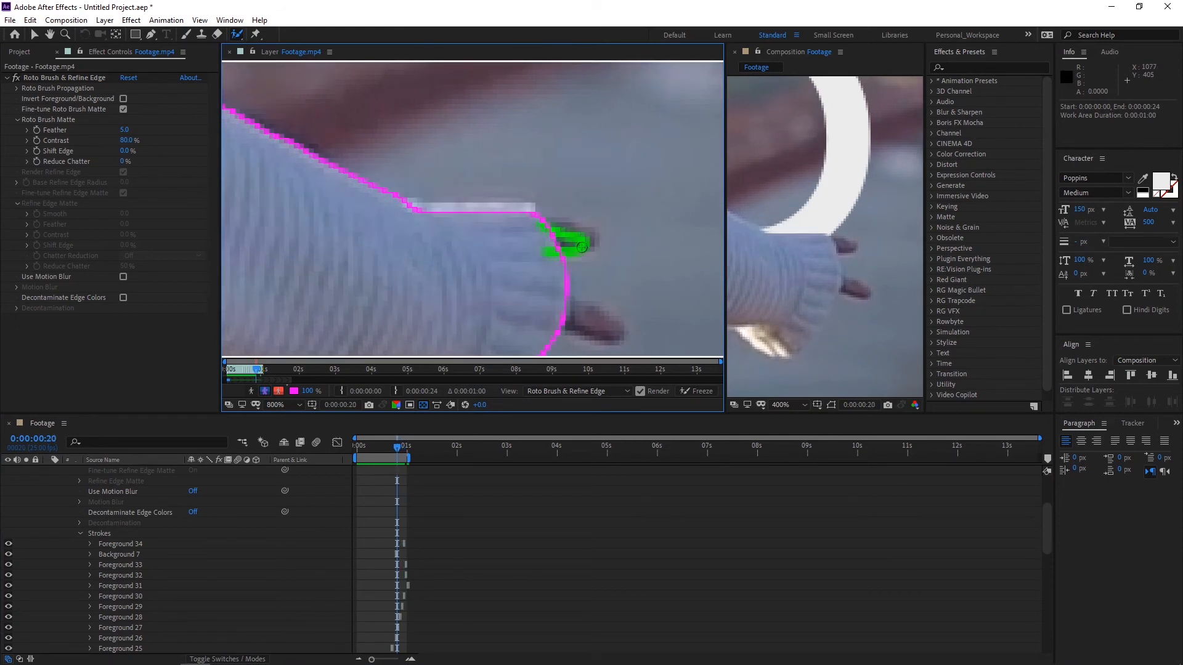
key(Page_Down)
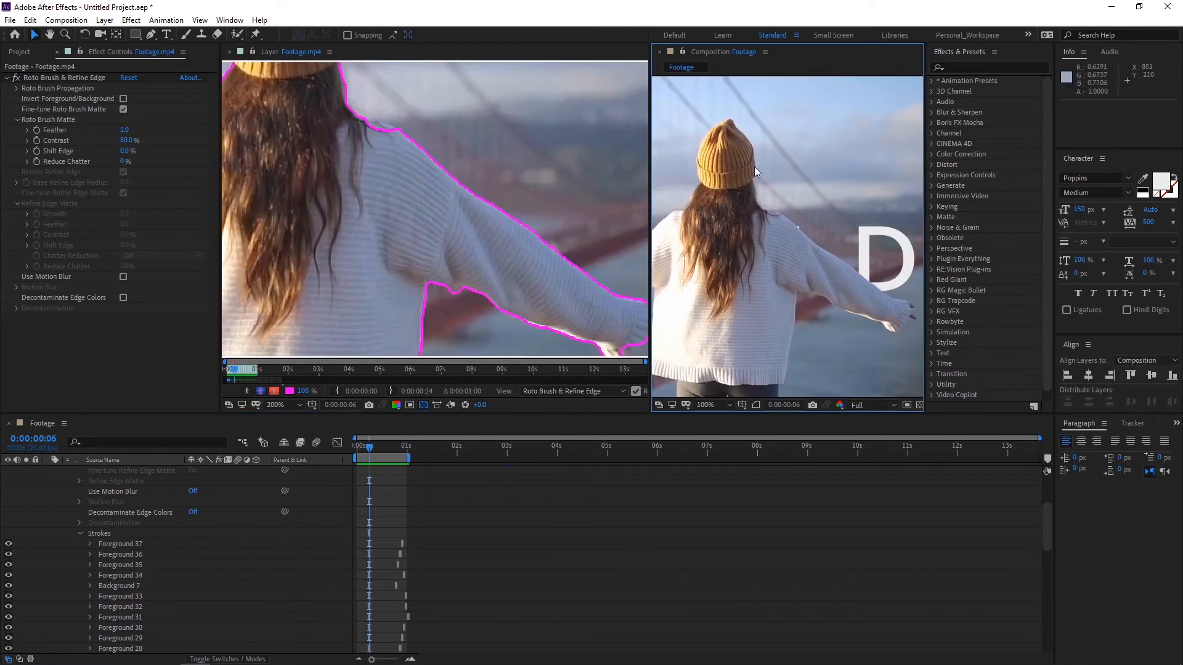
Widen the composition view, center the woman in it, and preview the composite from 0:00:00:00
drag(648, 170, 325, 174)
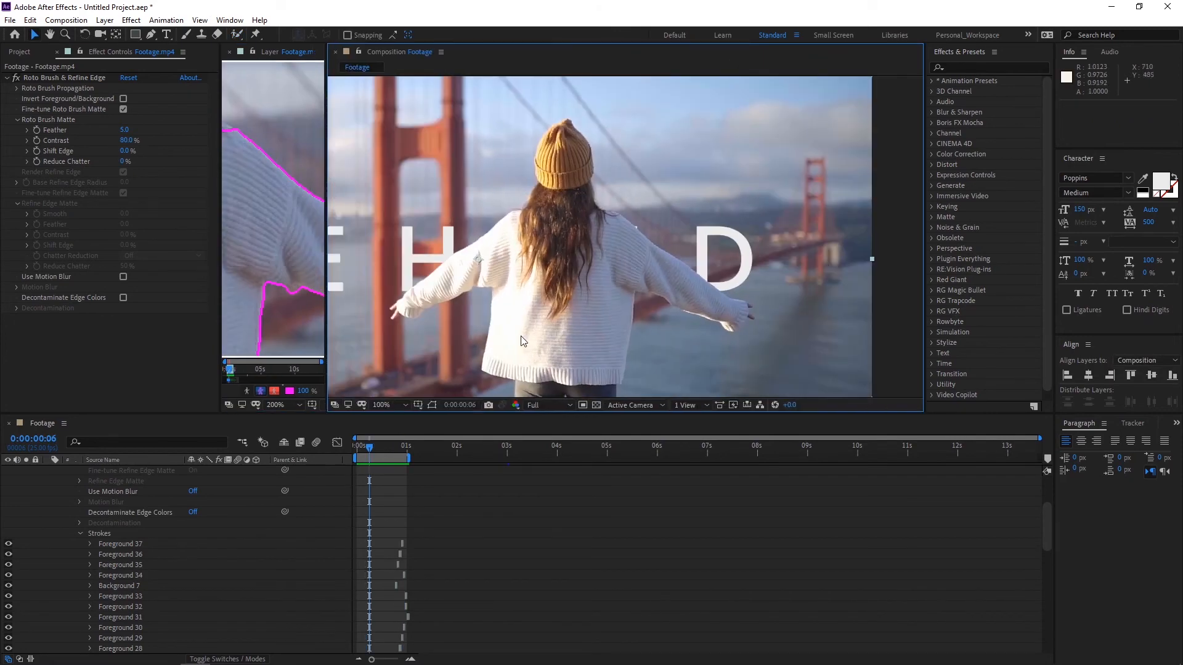
key(h)
drag(506, 316, 542, 306)
click(355, 449)
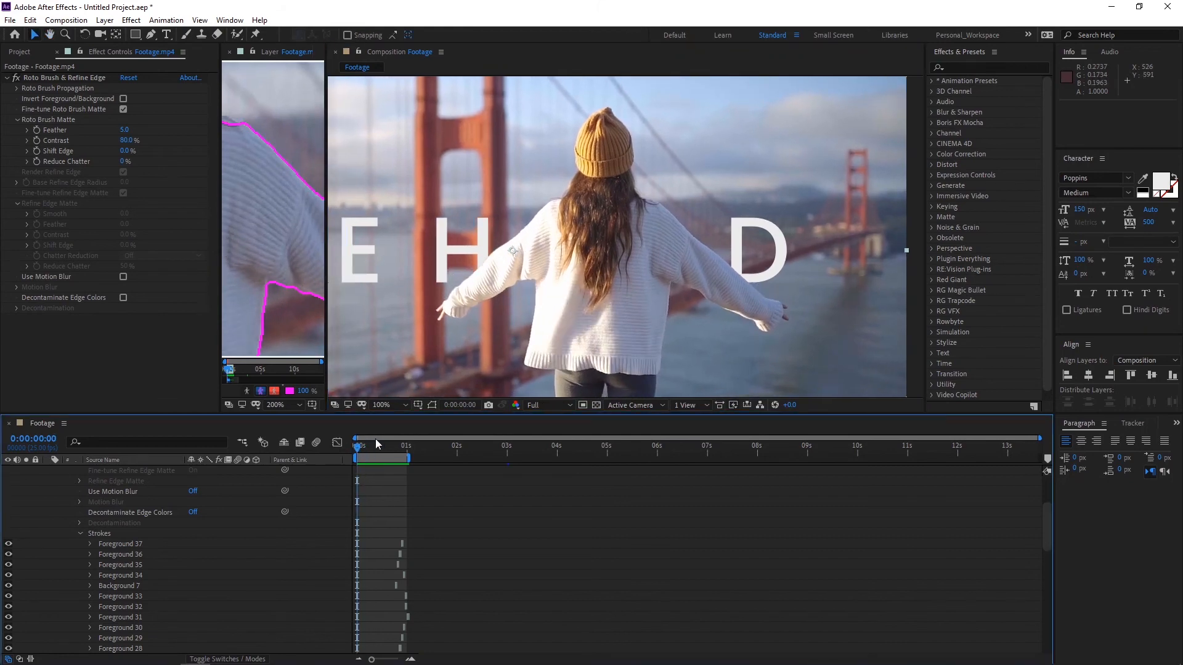
key(space)
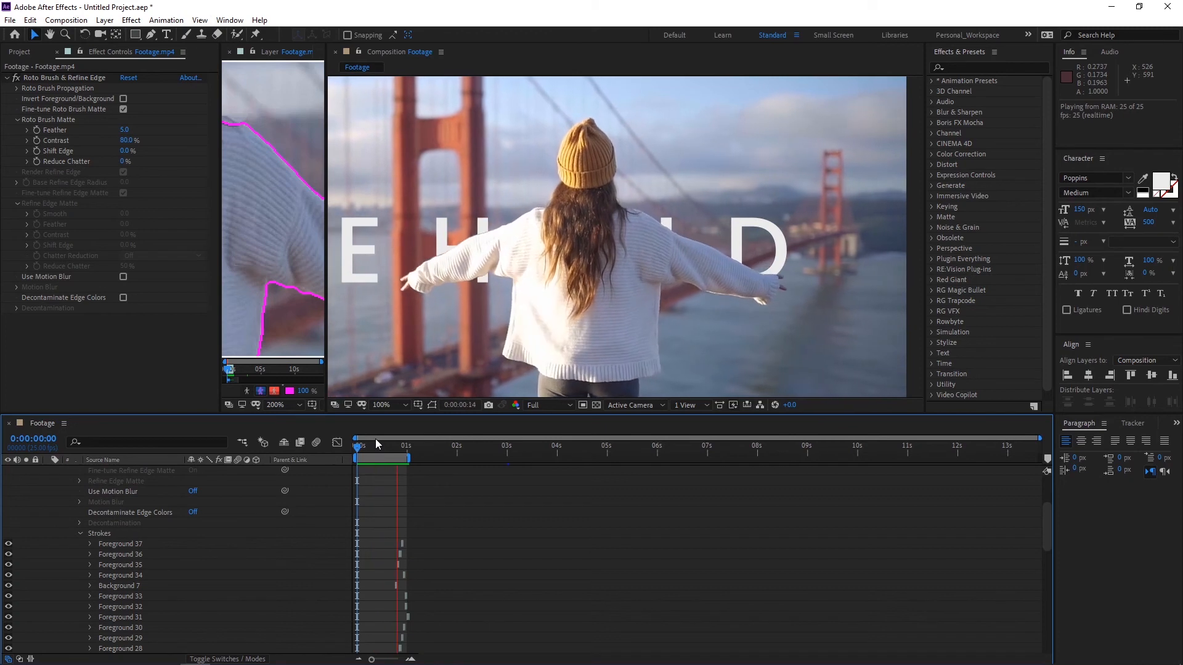
key(space)
key(space)
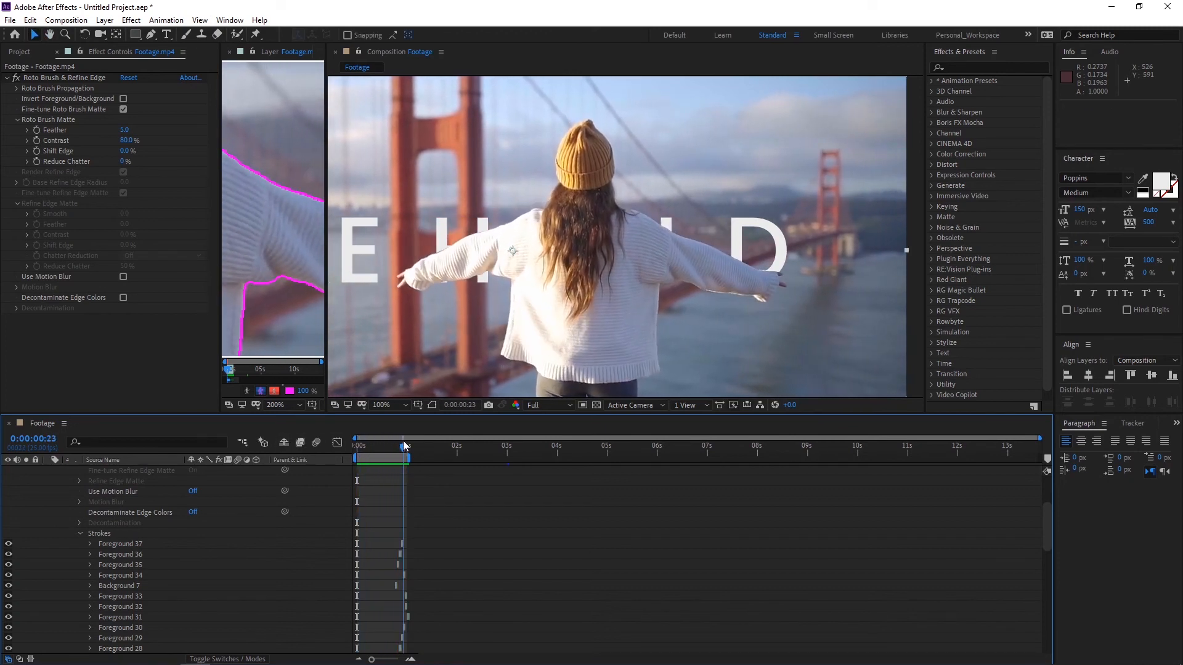
Inspect the left sleeve's edge at 0:00:00:23, collapse the top Footage.mp4 layer's properties, and set the Roto Brush Matte's Shift Edge to -30%
scroll(463, 265, up, 4)
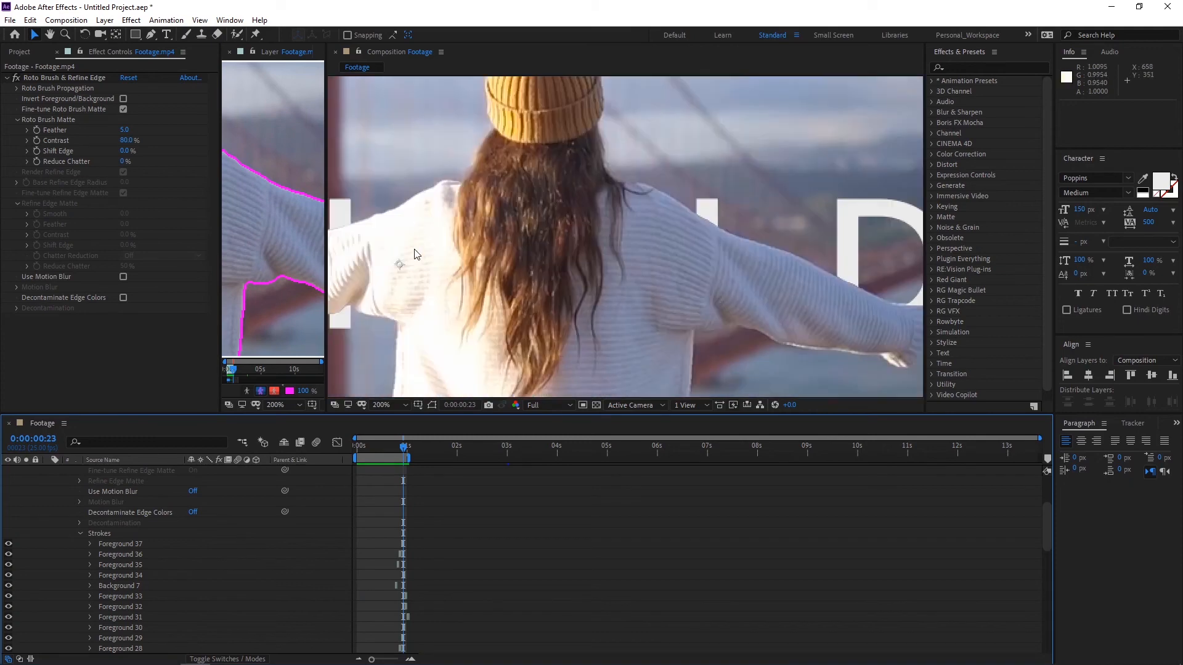
drag(552, 273, 619, 257)
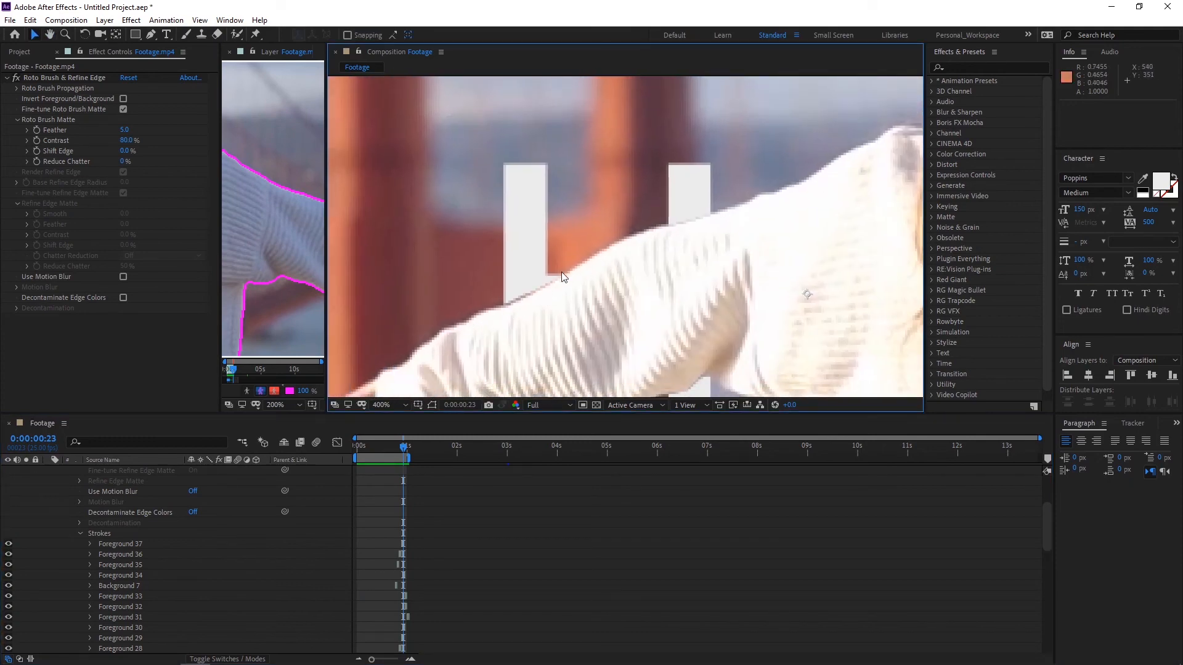
scroll(73, 498, up, 3)
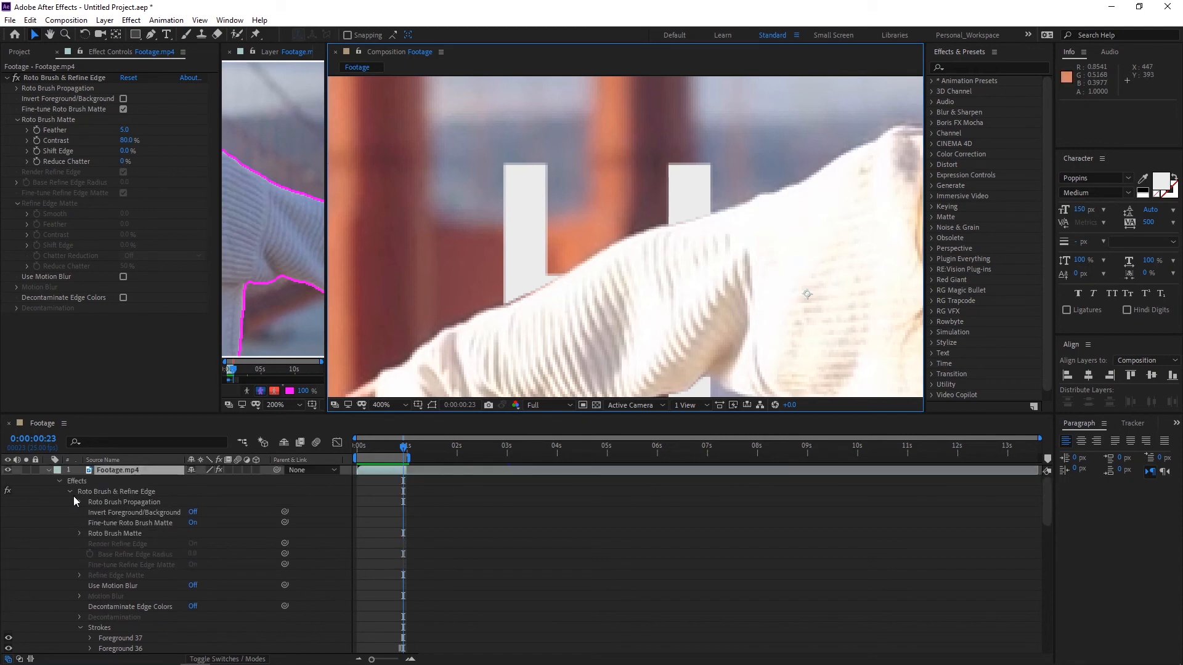
click(48, 471)
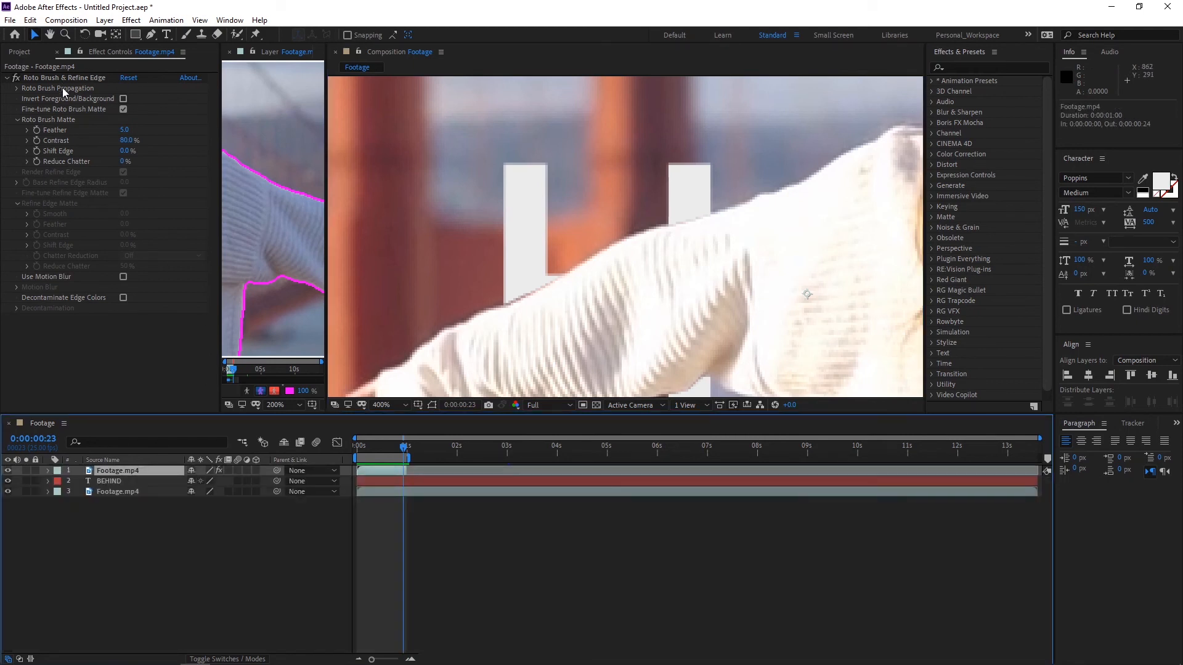
click(126, 151)
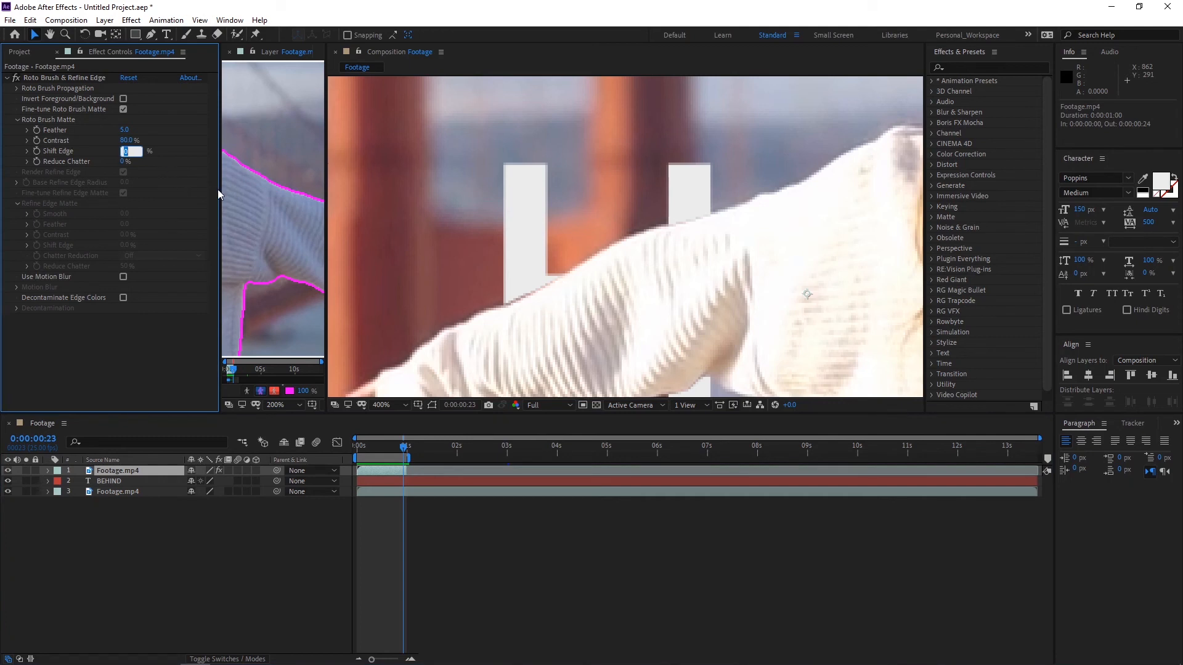
text(-3)
key(Return)
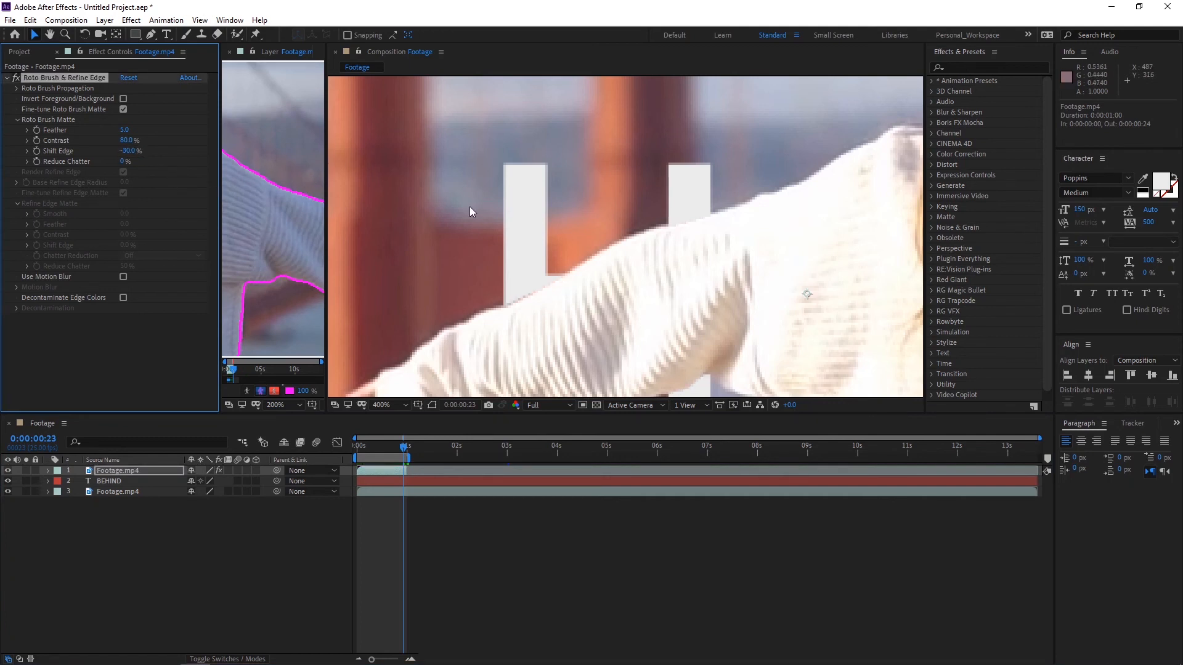
Set the Roto Brush Matte's Shift Edge to -50% and check the woman's outline from 0:00:00:23 back to 0:00:00:18
scroll(545, 320, down, 1)
scroll(586, 275, up, 1)
key(Return)
scroll(714, 271, down, 1)
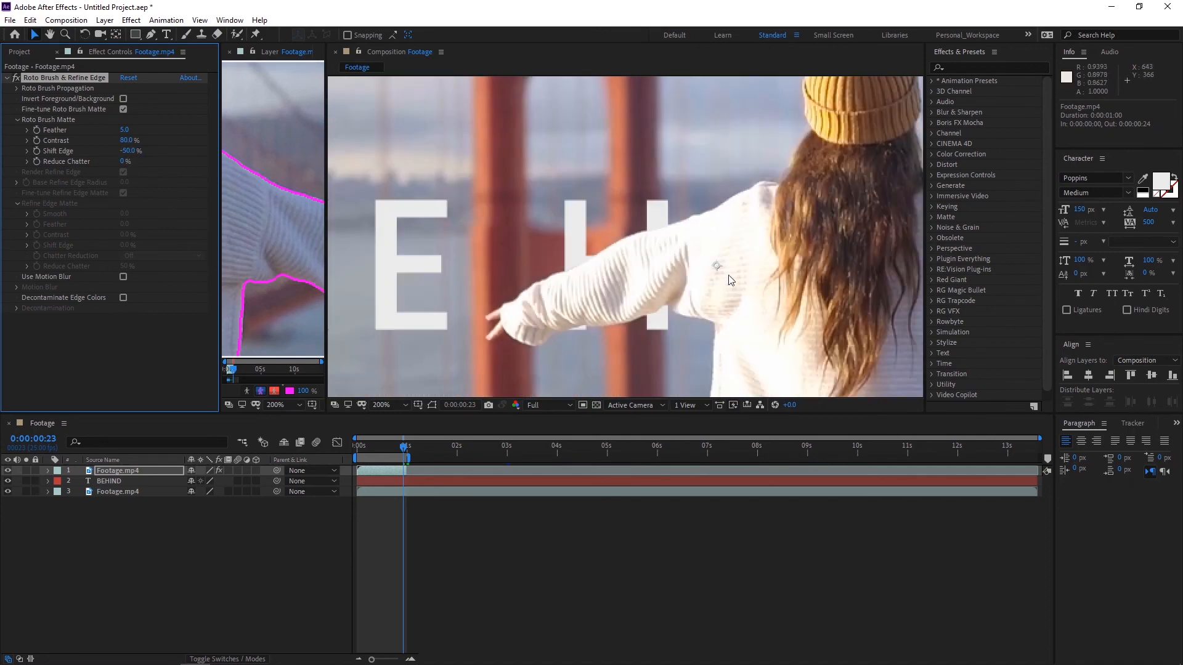
drag(757, 264, 537, 242)
scroll(668, 254, down, 1)
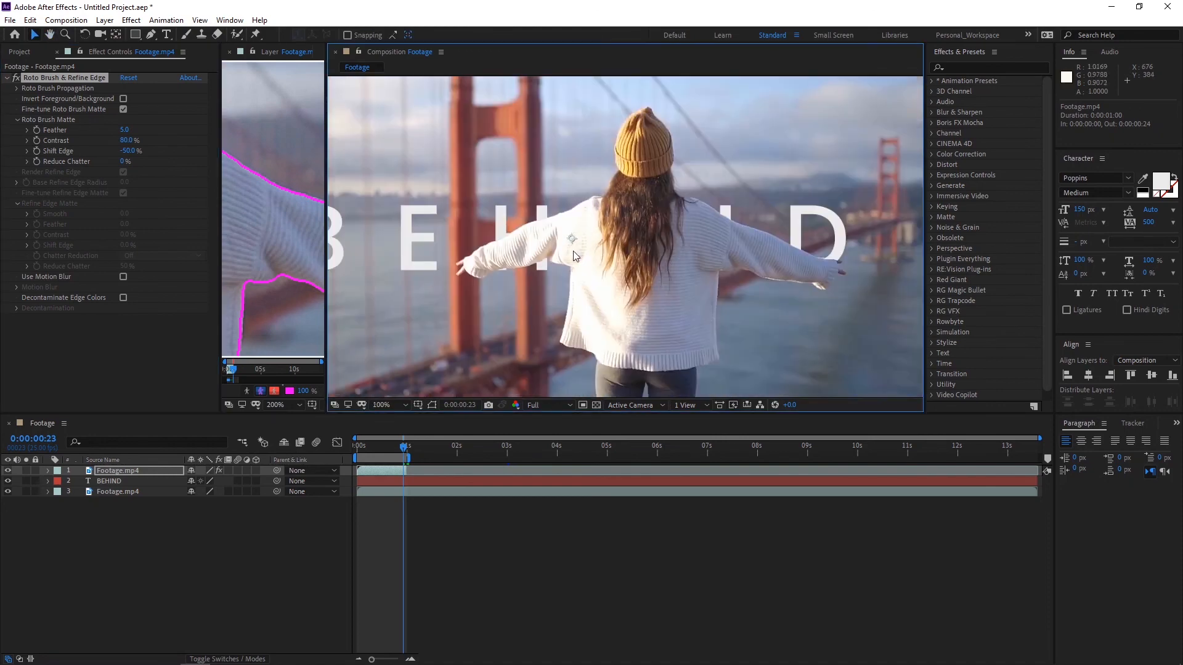
scroll(555, 253, up, 1)
mouse_move(399, 451)
mouse_down()
mouse_move(353, 453)
mouse_move(396, 450)
mouse_up()
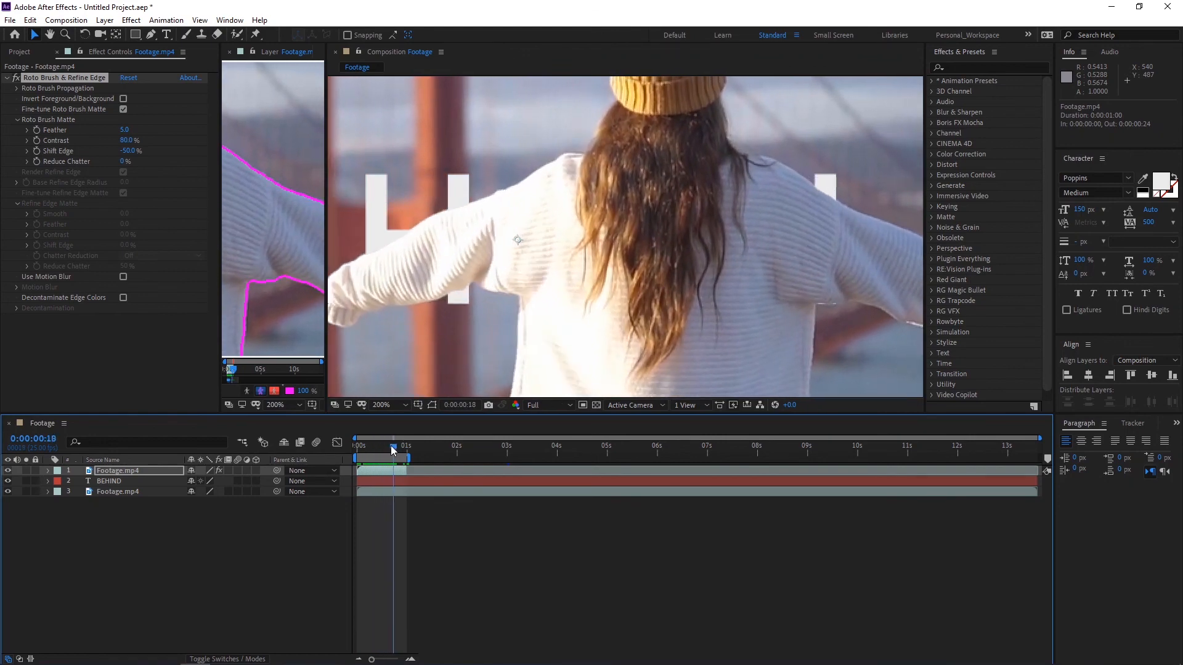